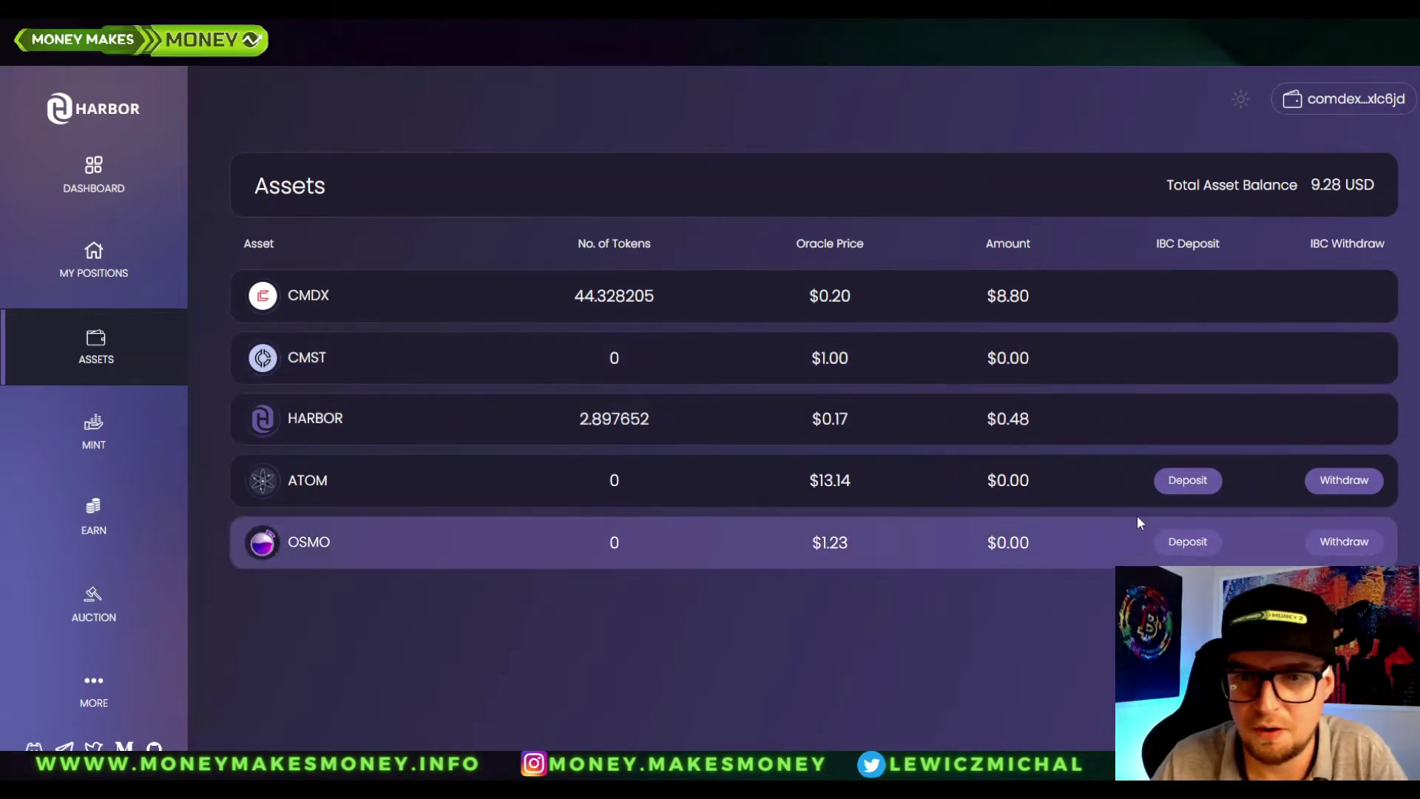
# Deposit 0.5 ATOM through IBC and approve the transfer in the wallet with the average fee.
pyautogui.click(1191, 481)
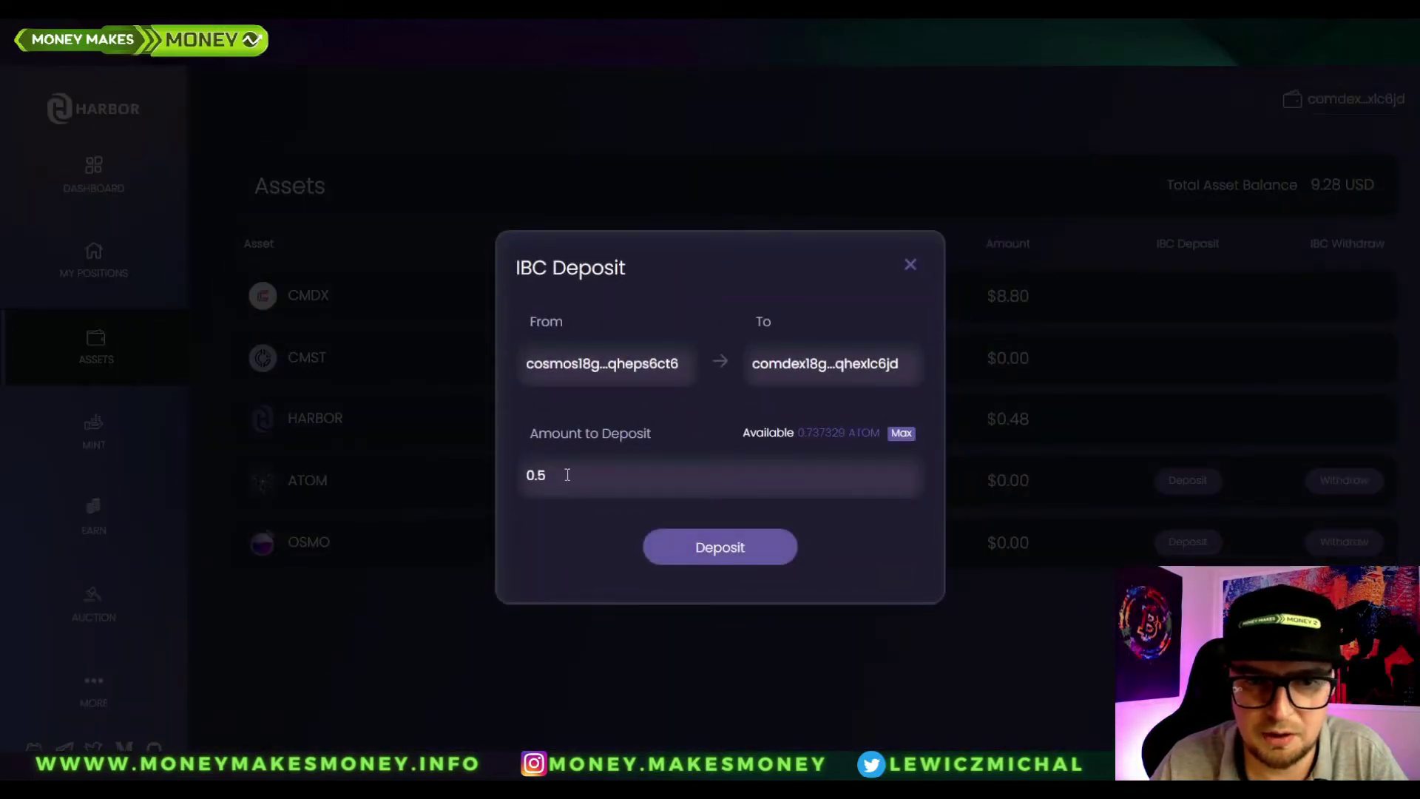
pyautogui.click(728, 553)
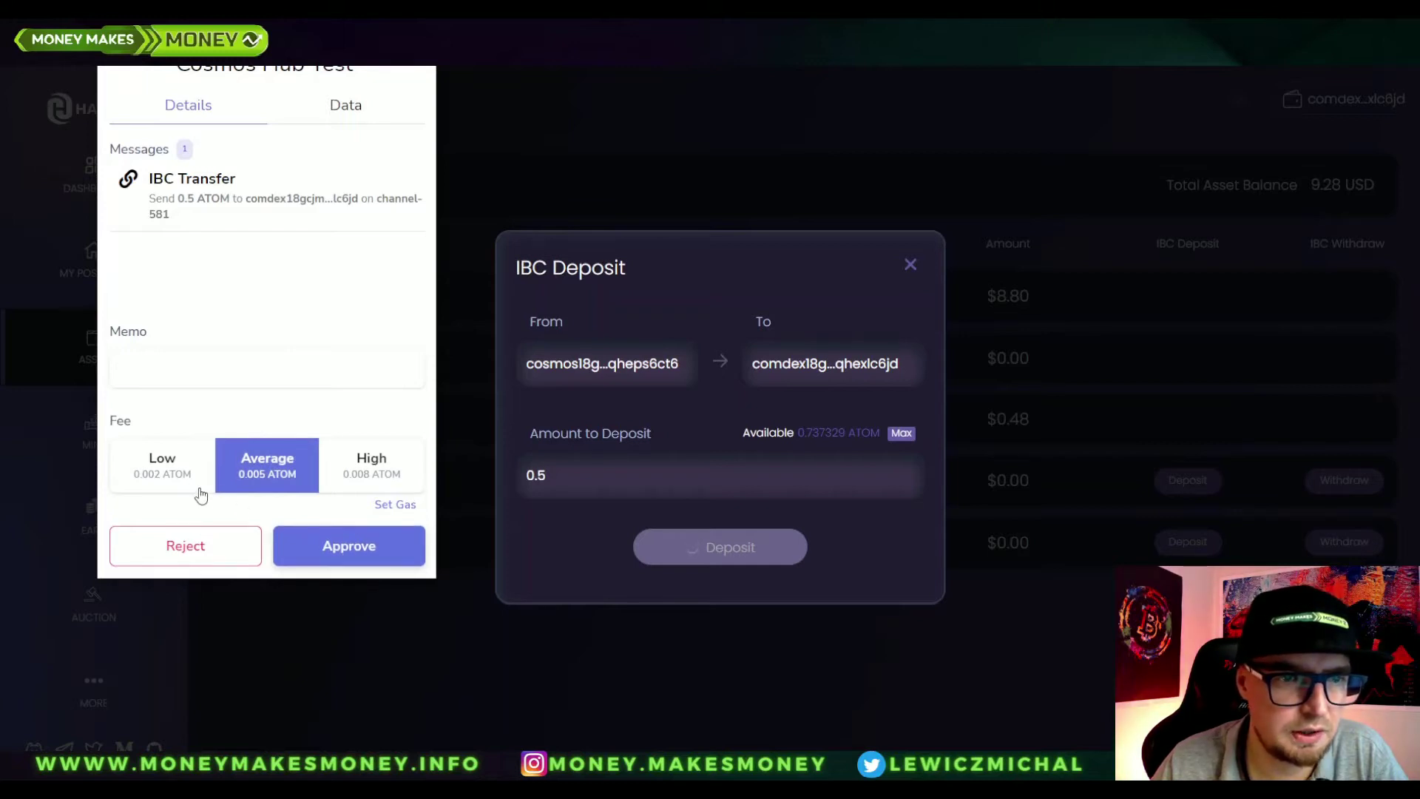
pyautogui.click(349, 547)
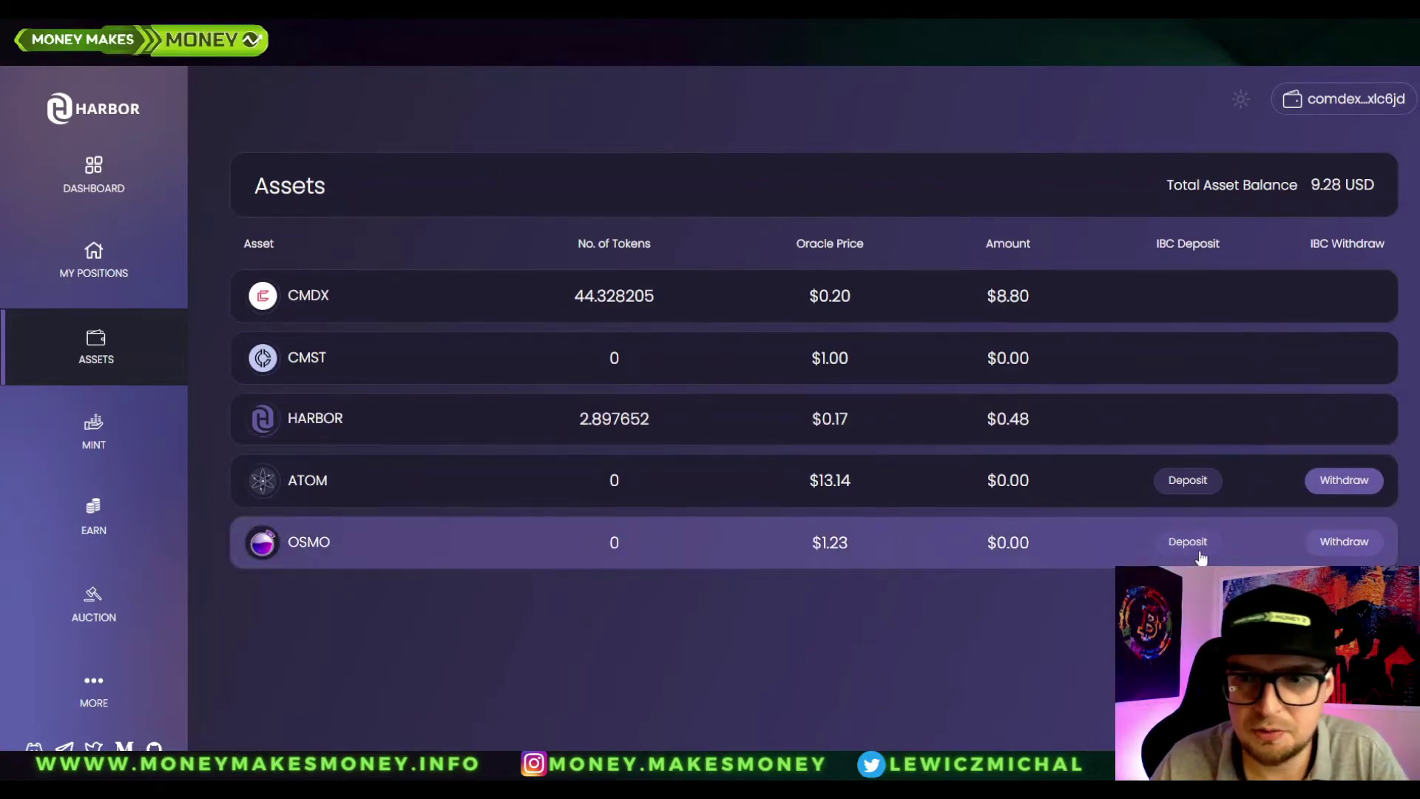
# Try to deposit 50 OSMO through IBC, approving the wallet's connection request for that chain.
pyautogui.click(1184, 546)
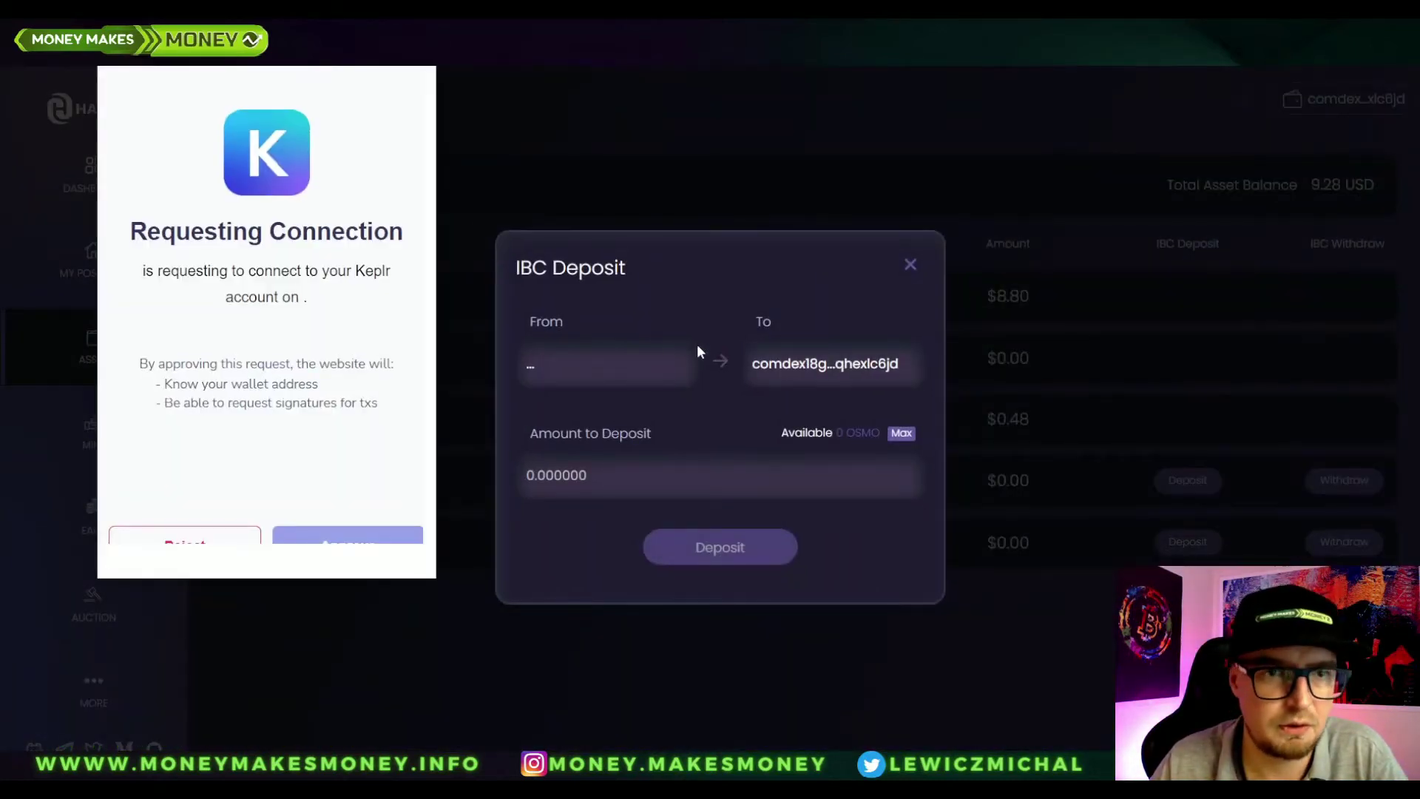
pyautogui.click(351, 545)
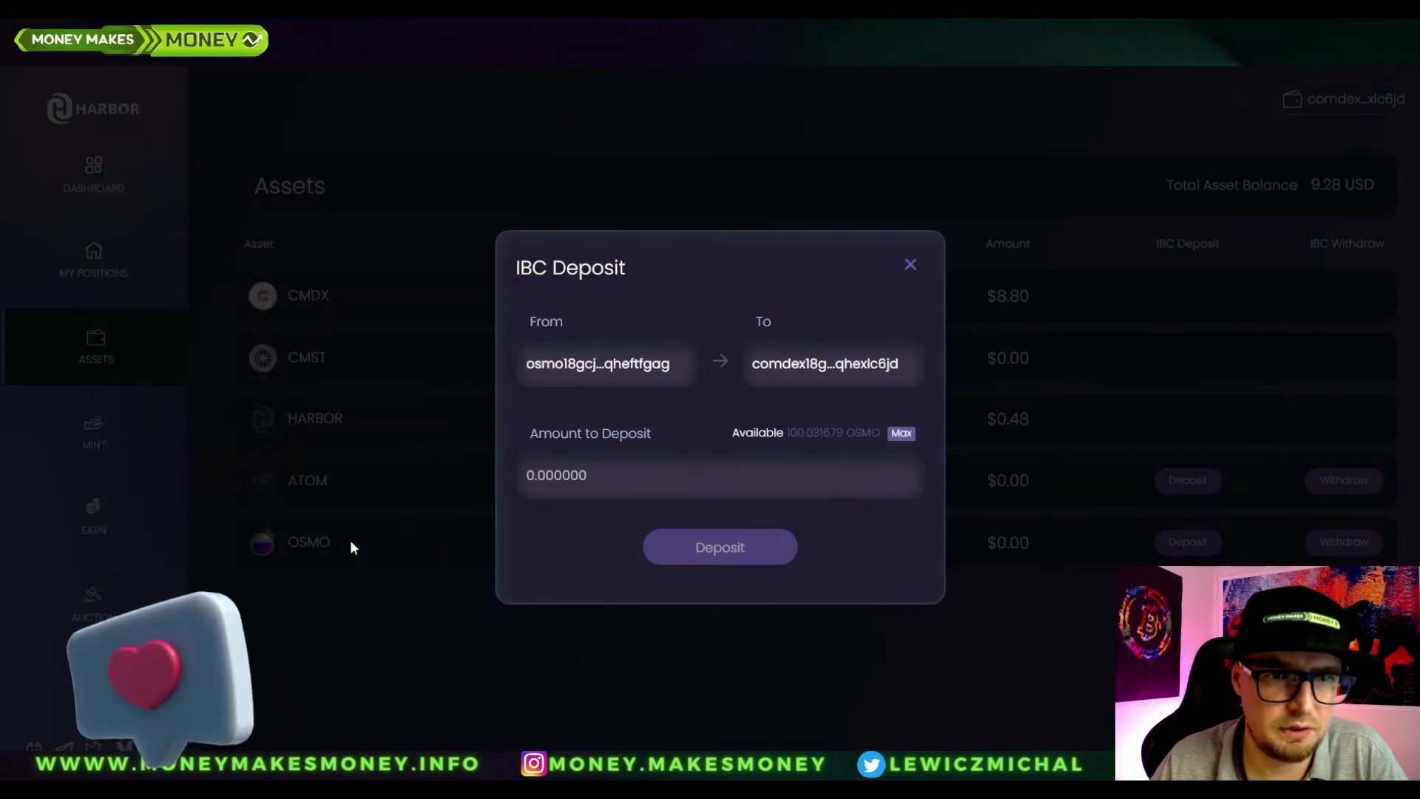
pyautogui.click(668, 472)
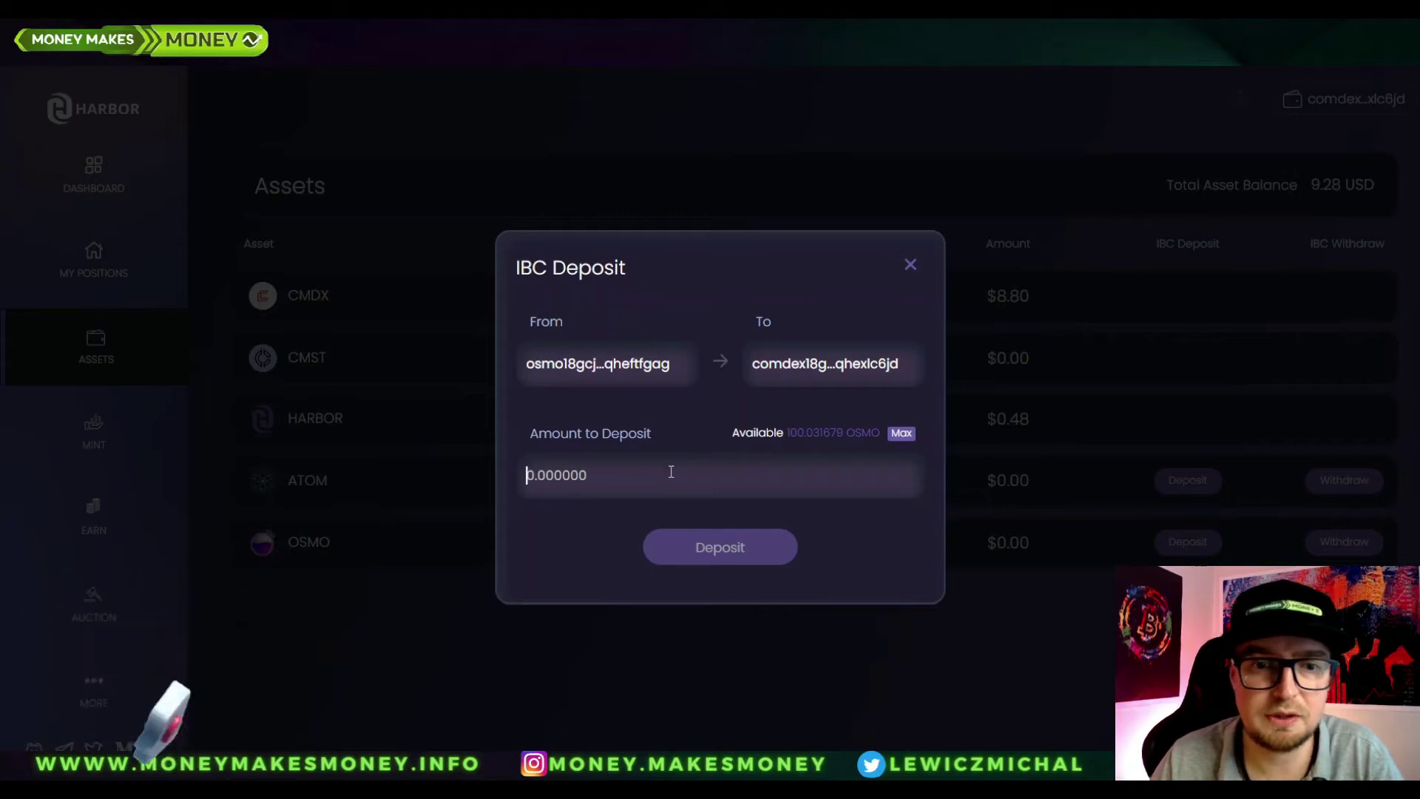
pyautogui.write('50')
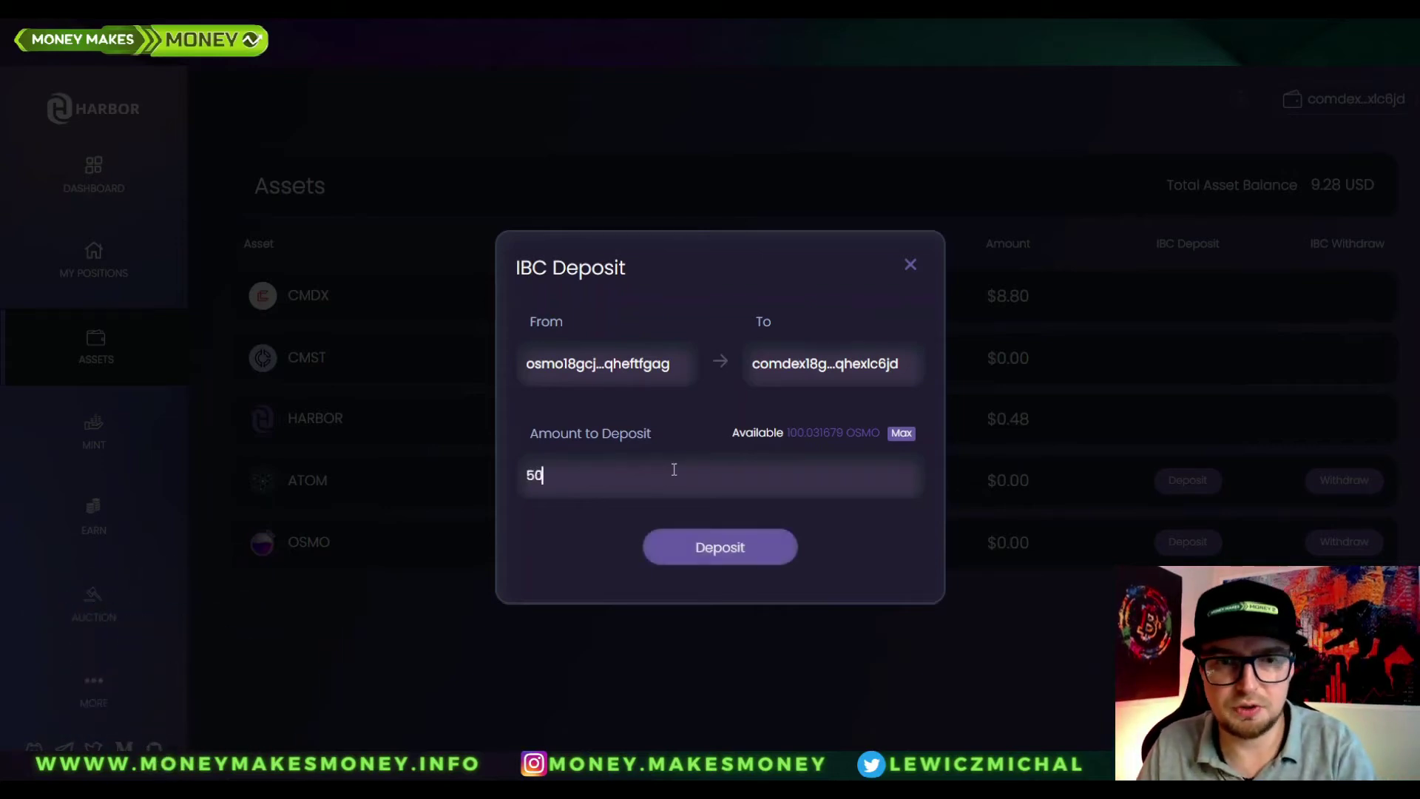
pyautogui.click(754, 547)
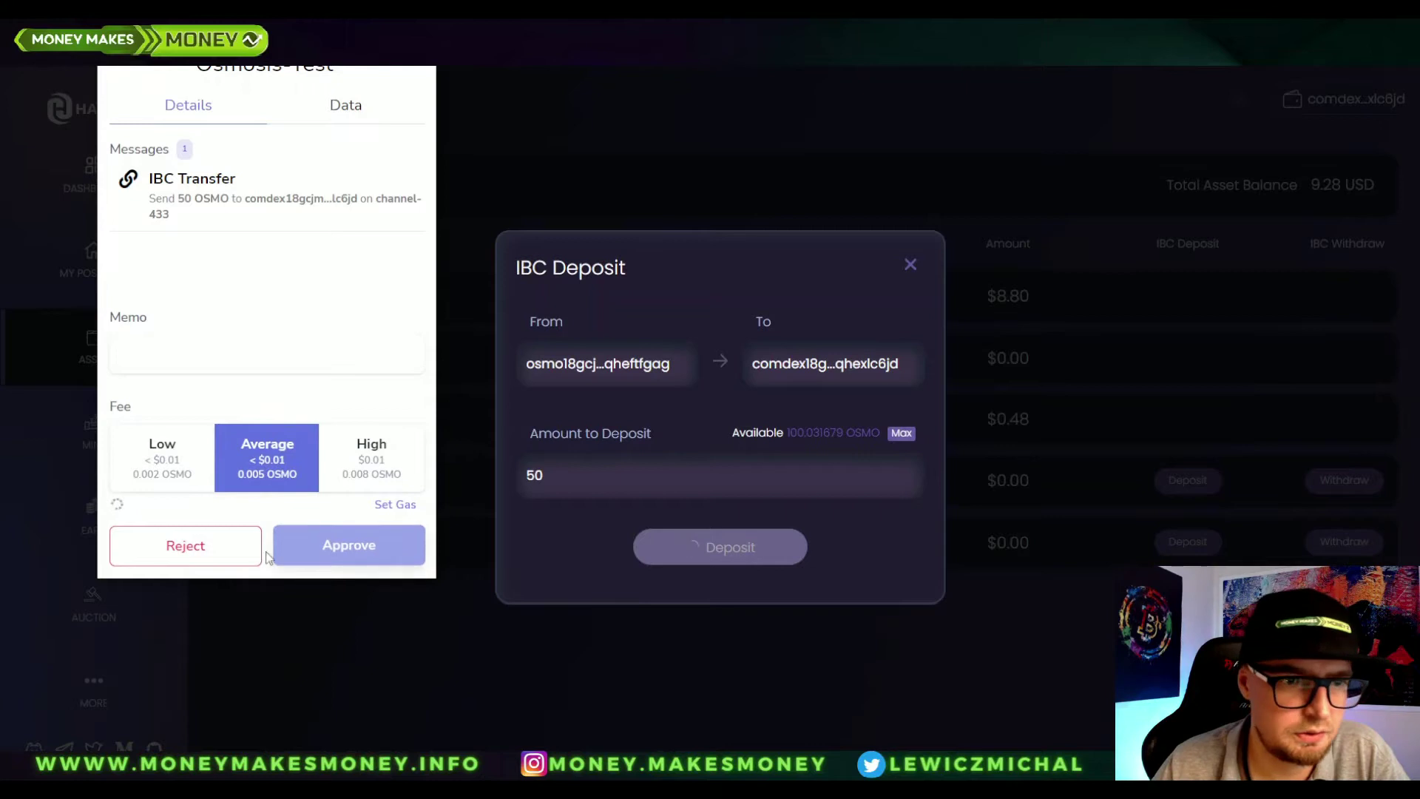
# Adjust the OSMO transfer's gas with the low fee selected, reject the request and close the IBC deposit dialog.
pyautogui.click(396, 506)
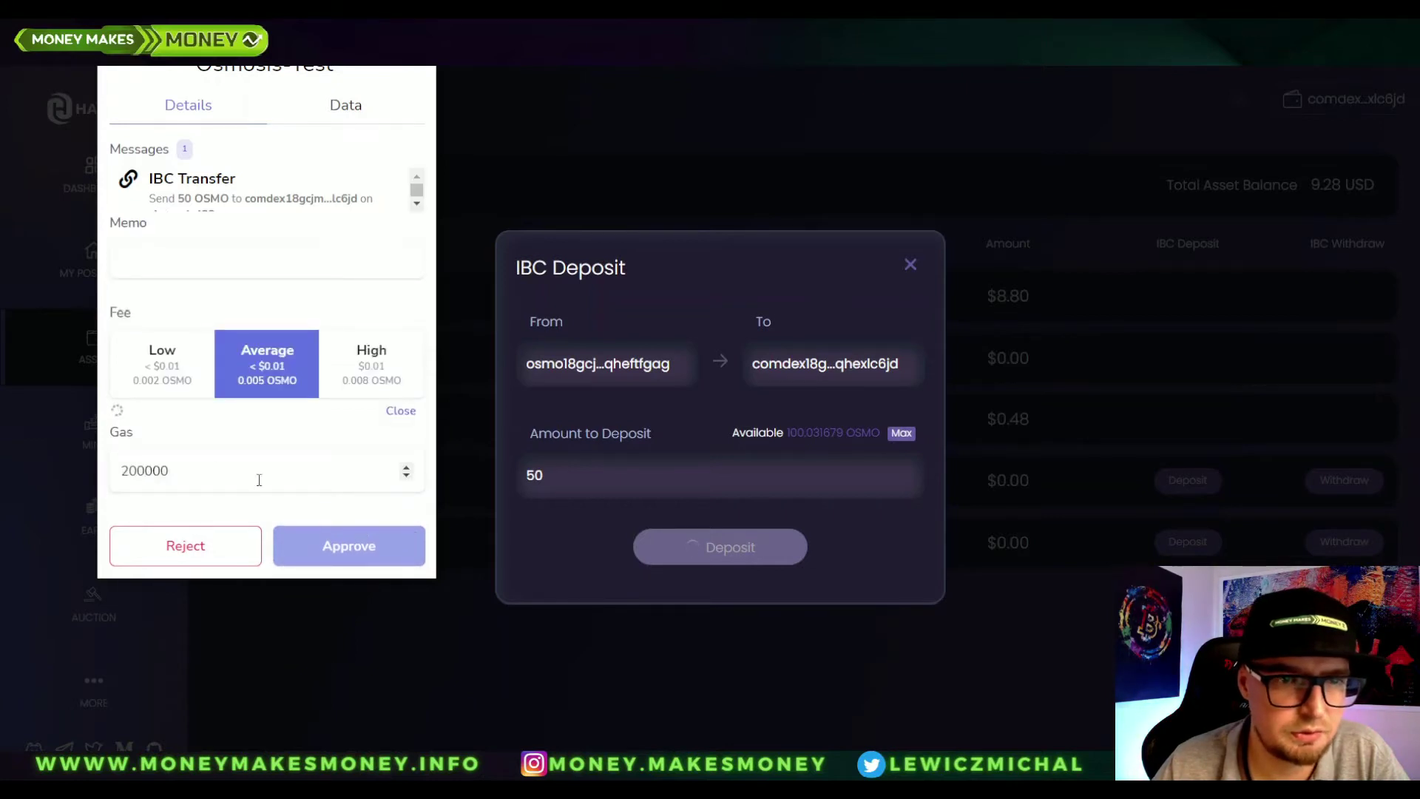
pyautogui.write('5')
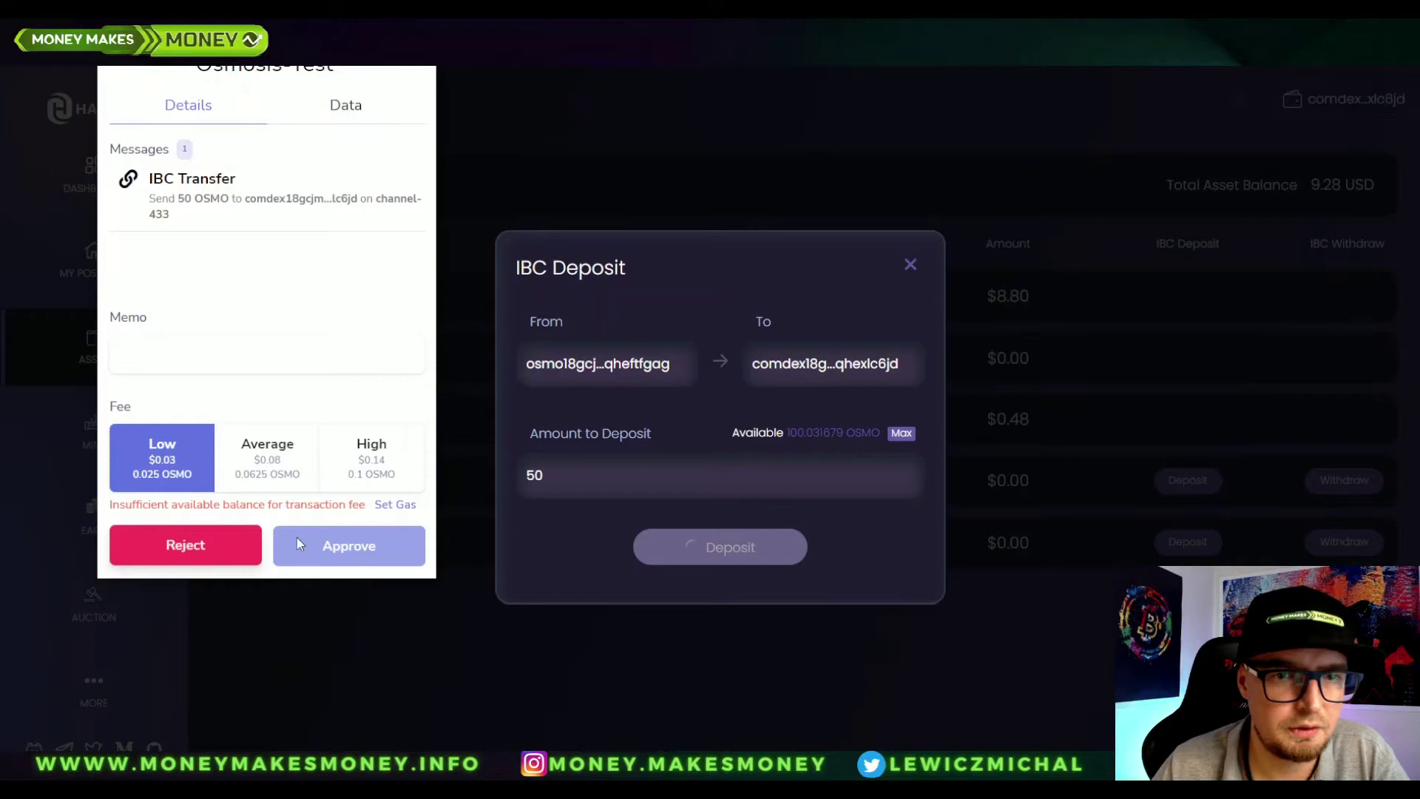
pyautogui.click(210, 553)
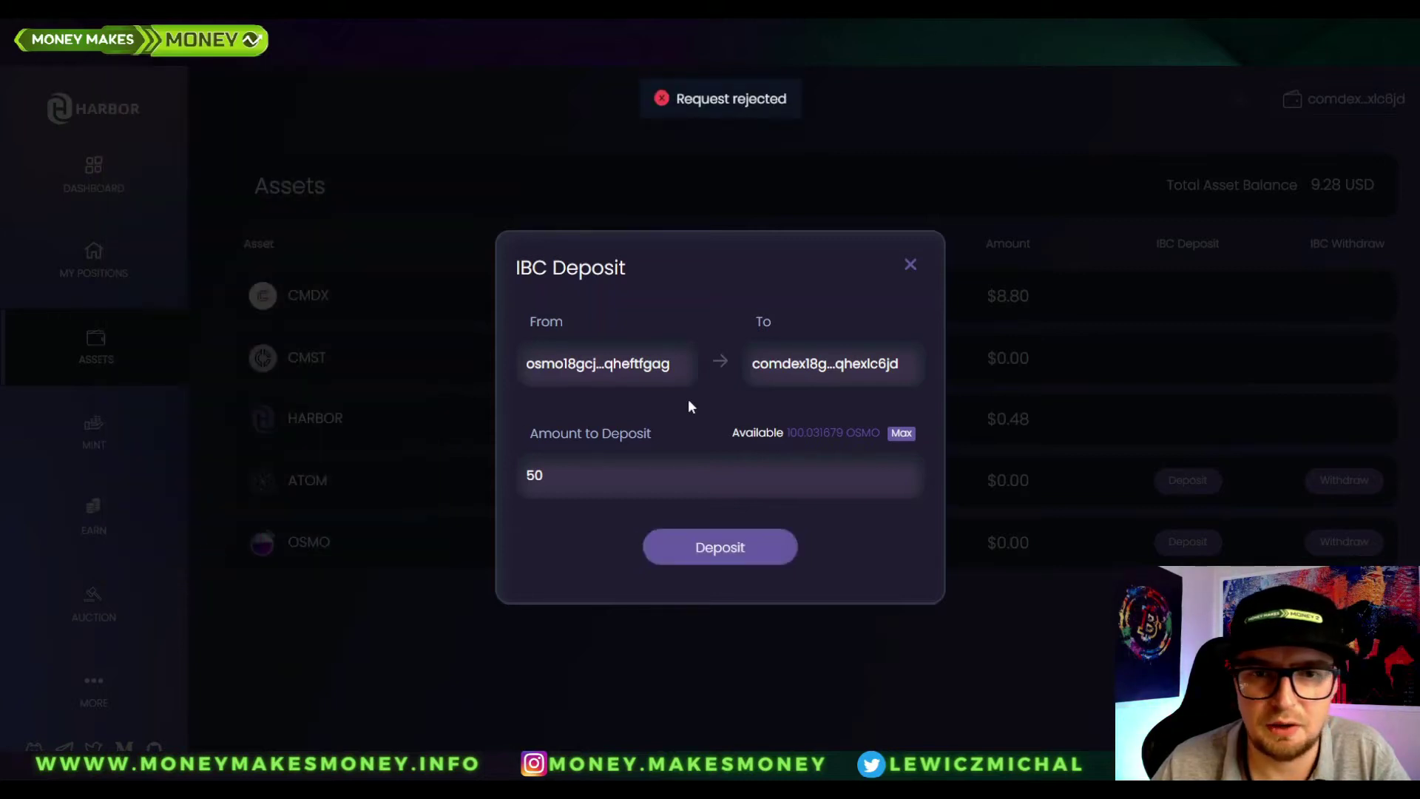
pyautogui.click(909, 265)
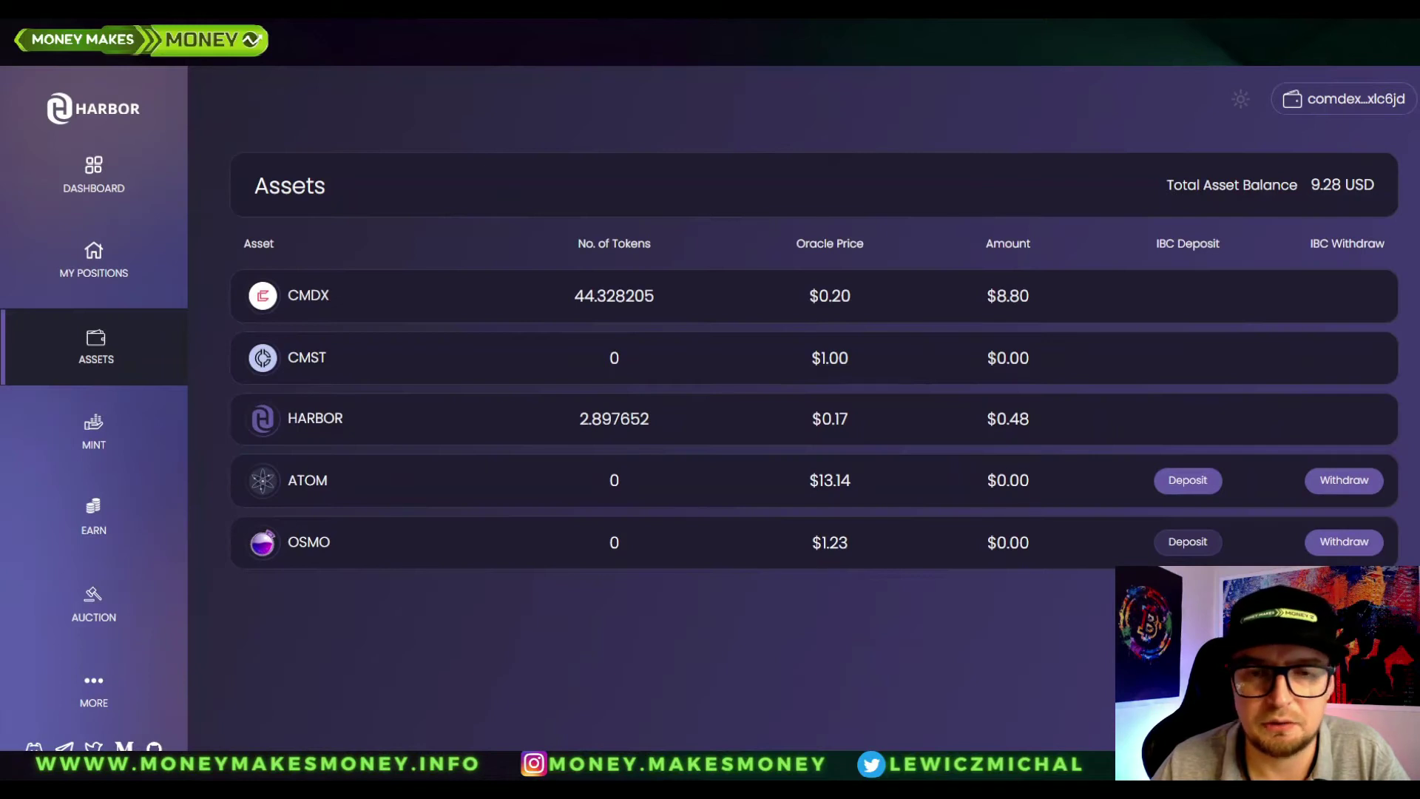
# In the Keplr wallet, remove the Osmosis-Test and Osmosis Testnet chains from the network list.
pyautogui.scroll(-3, 669, 311)
pyautogui.scroll(-5, 665, 333)
pyautogui.scroll(-3, 666, 333)
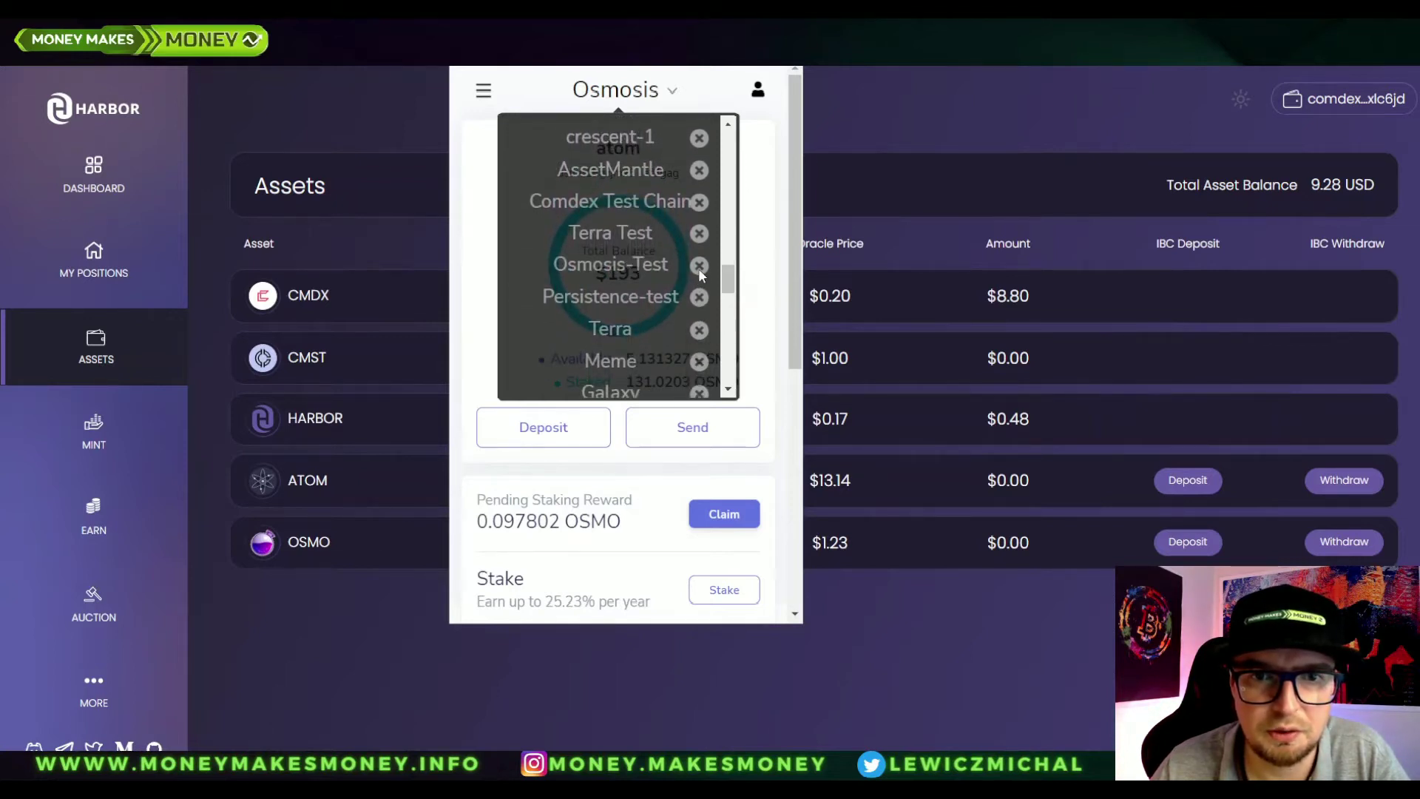
pyautogui.click(699, 270)
pyautogui.click(654, 362)
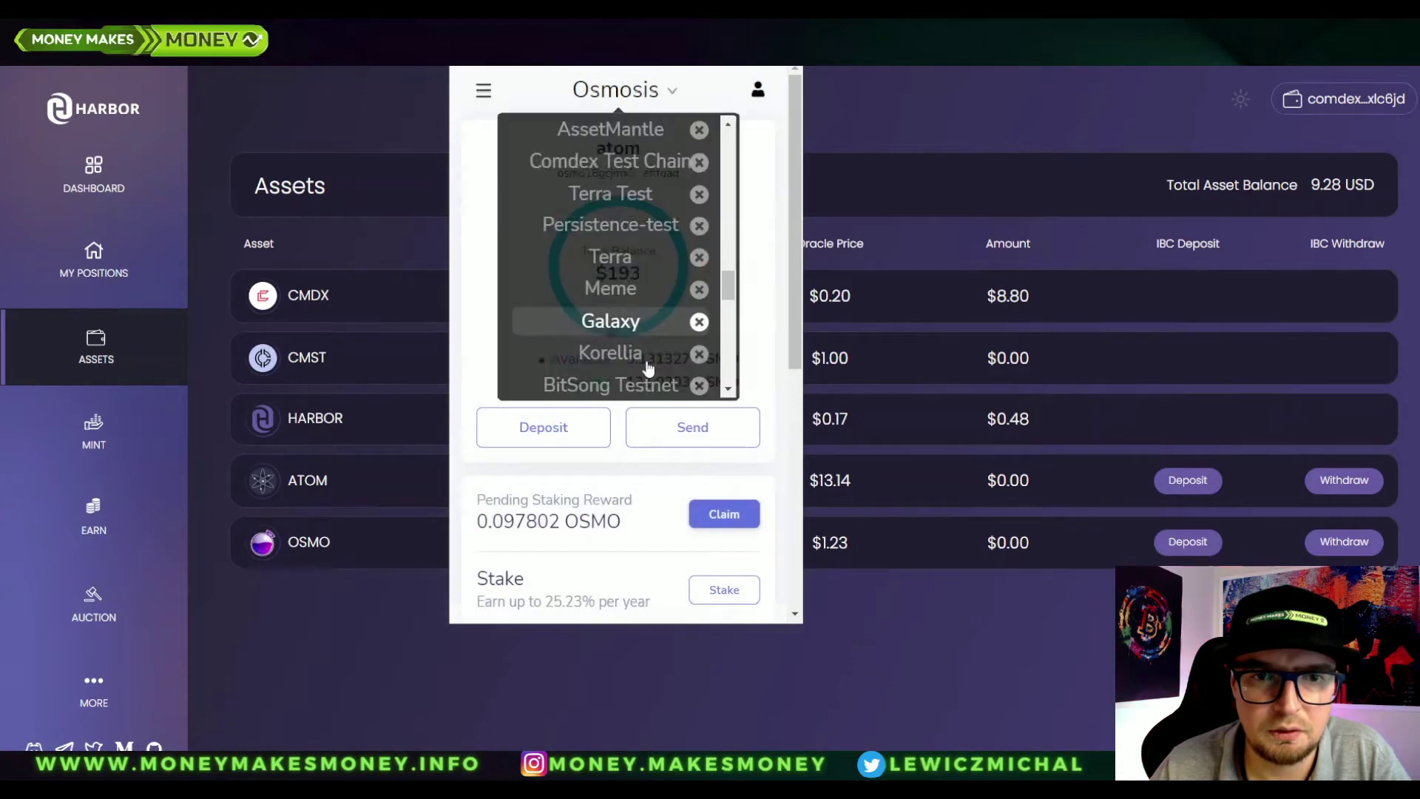
pyautogui.scroll(-4, 648, 368)
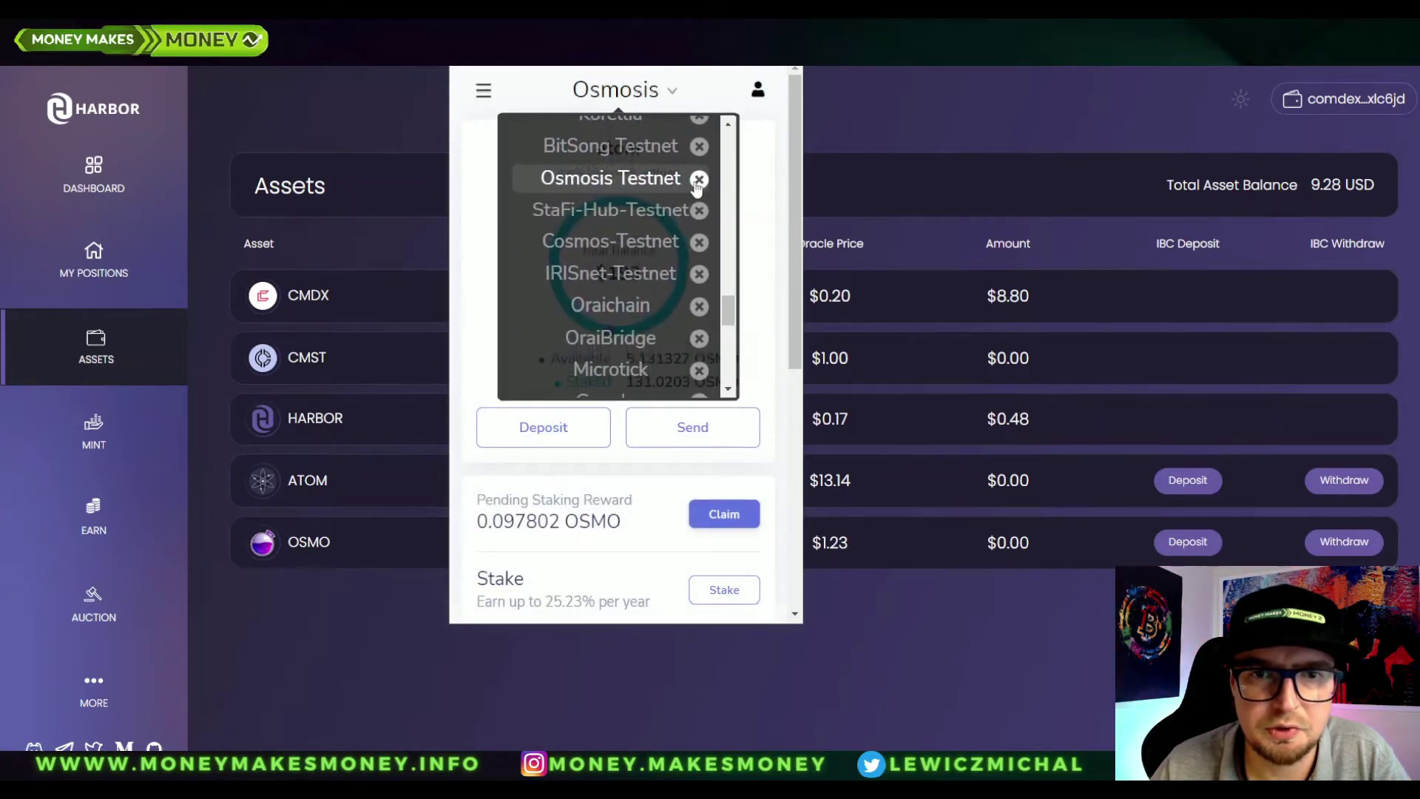
pyautogui.click(700, 178)
pyautogui.click(659, 348)
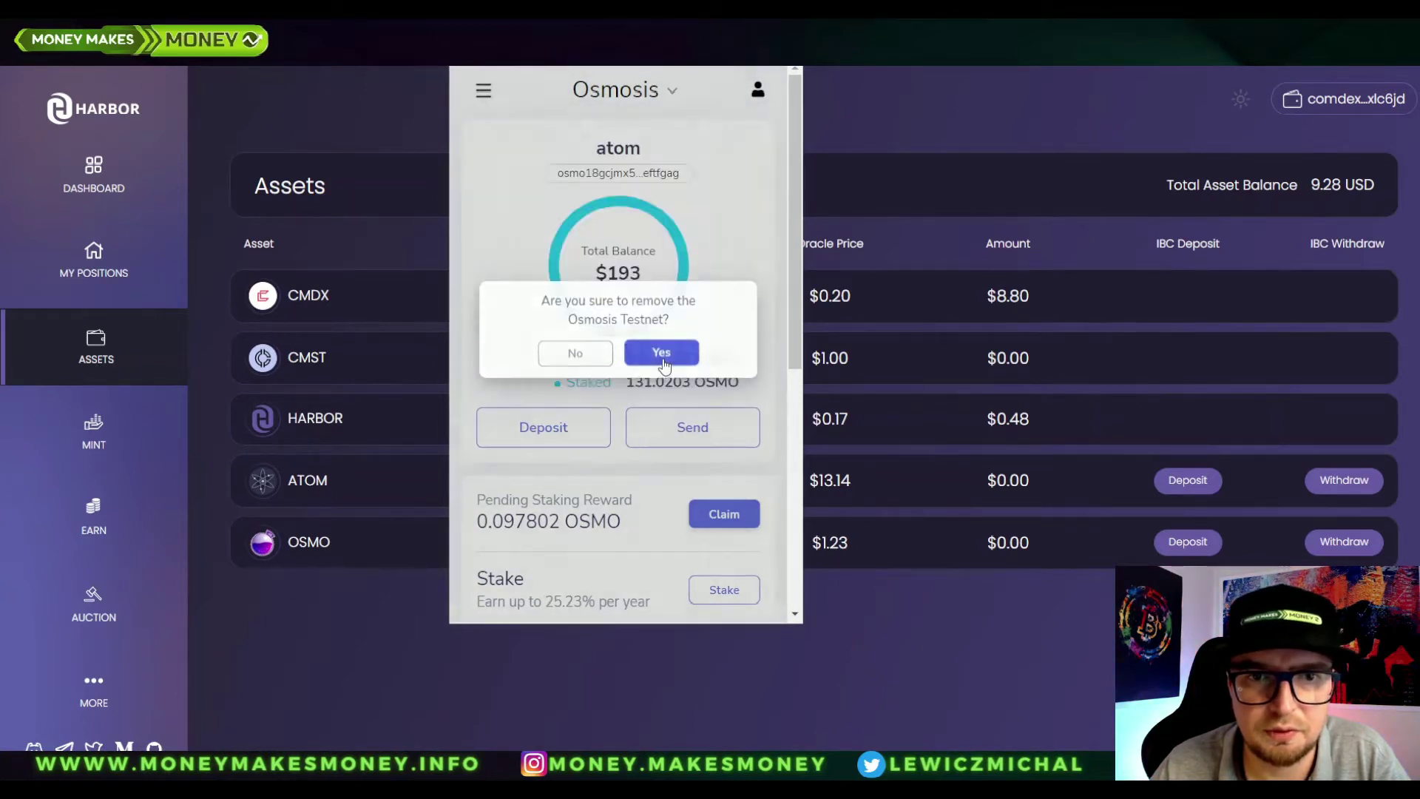
# Remove the IRISnet-Testnet and Comdex chains from the Keplr network list.
pyautogui.click(673, 93)
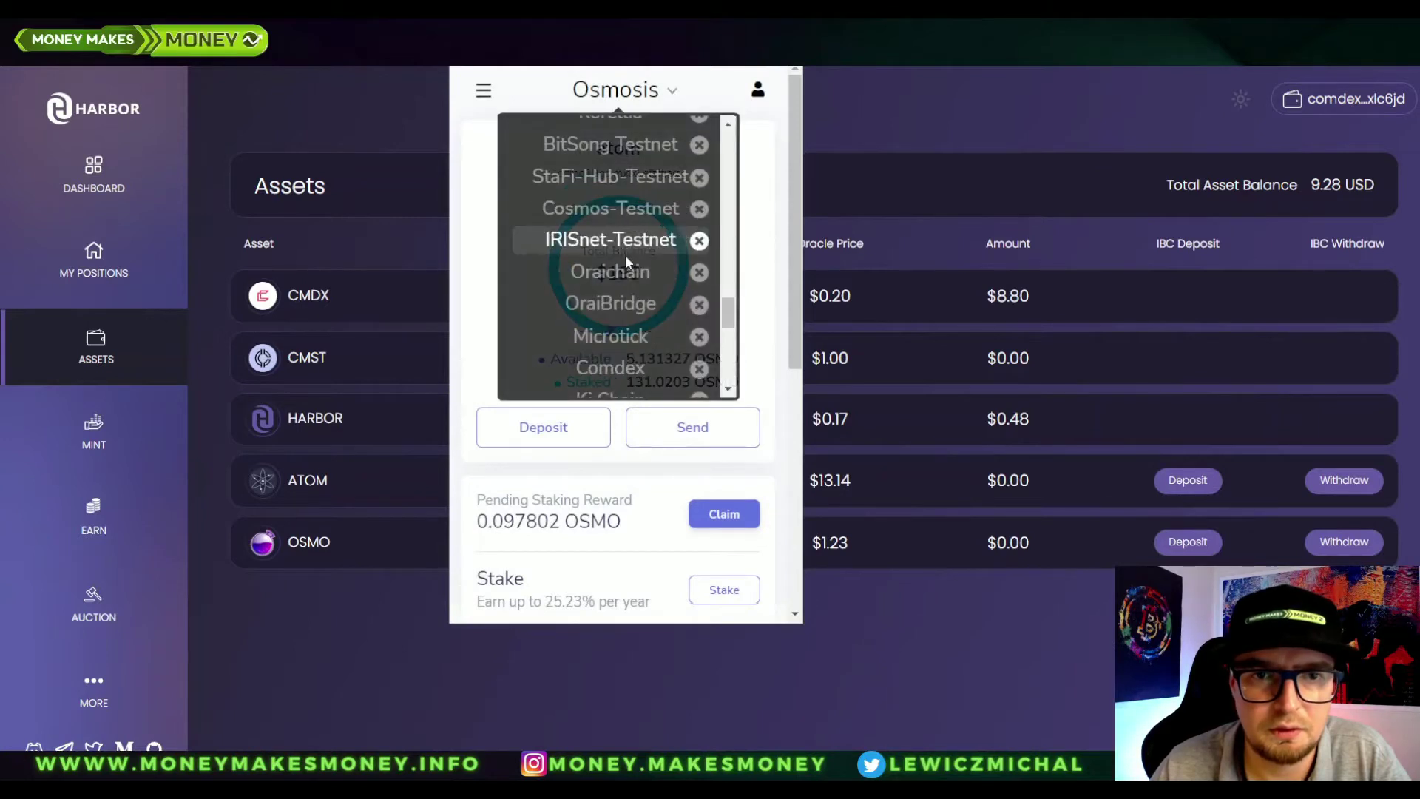
pyautogui.click(699, 243)
pyautogui.click(658, 362)
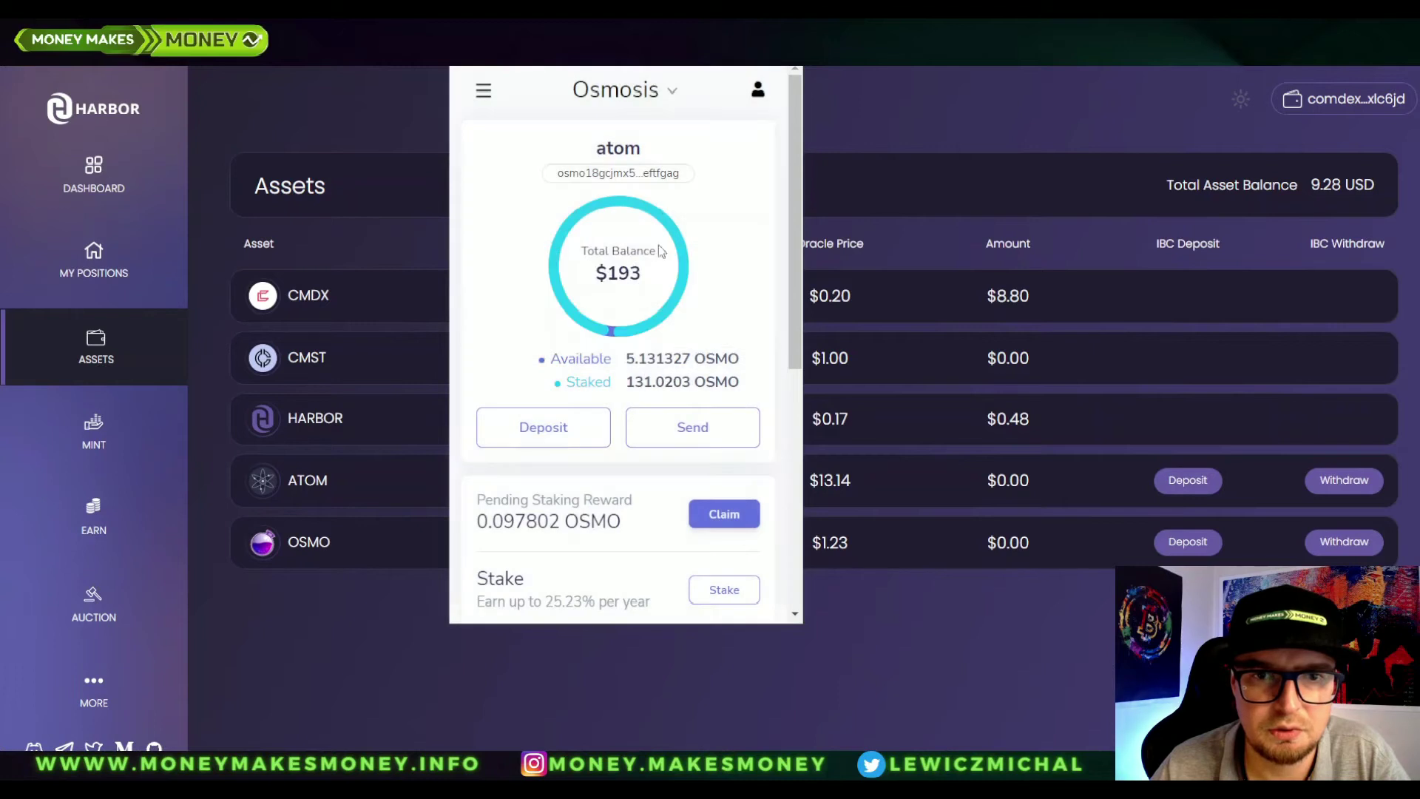
pyautogui.click(673, 92)
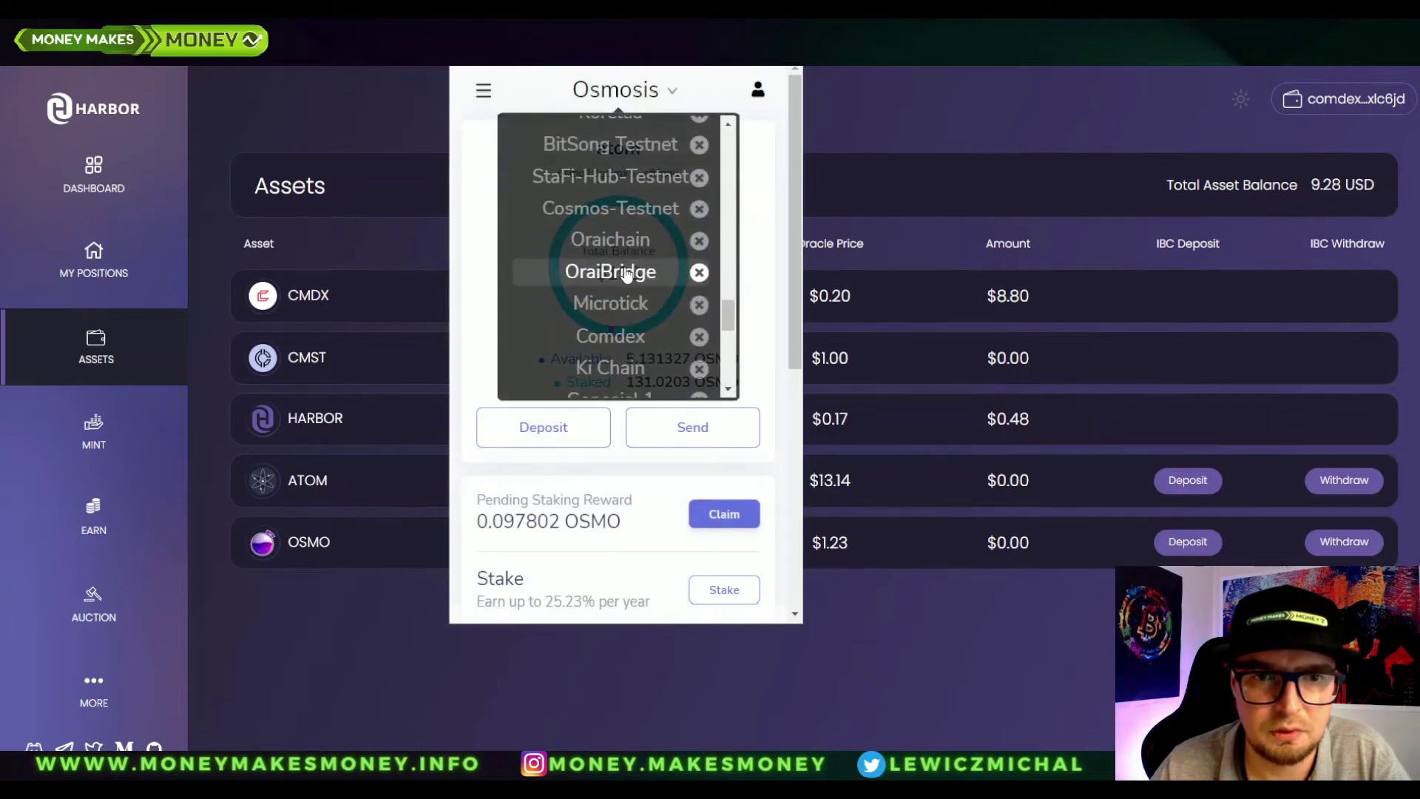
pyautogui.scroll(-3, 628, 300)
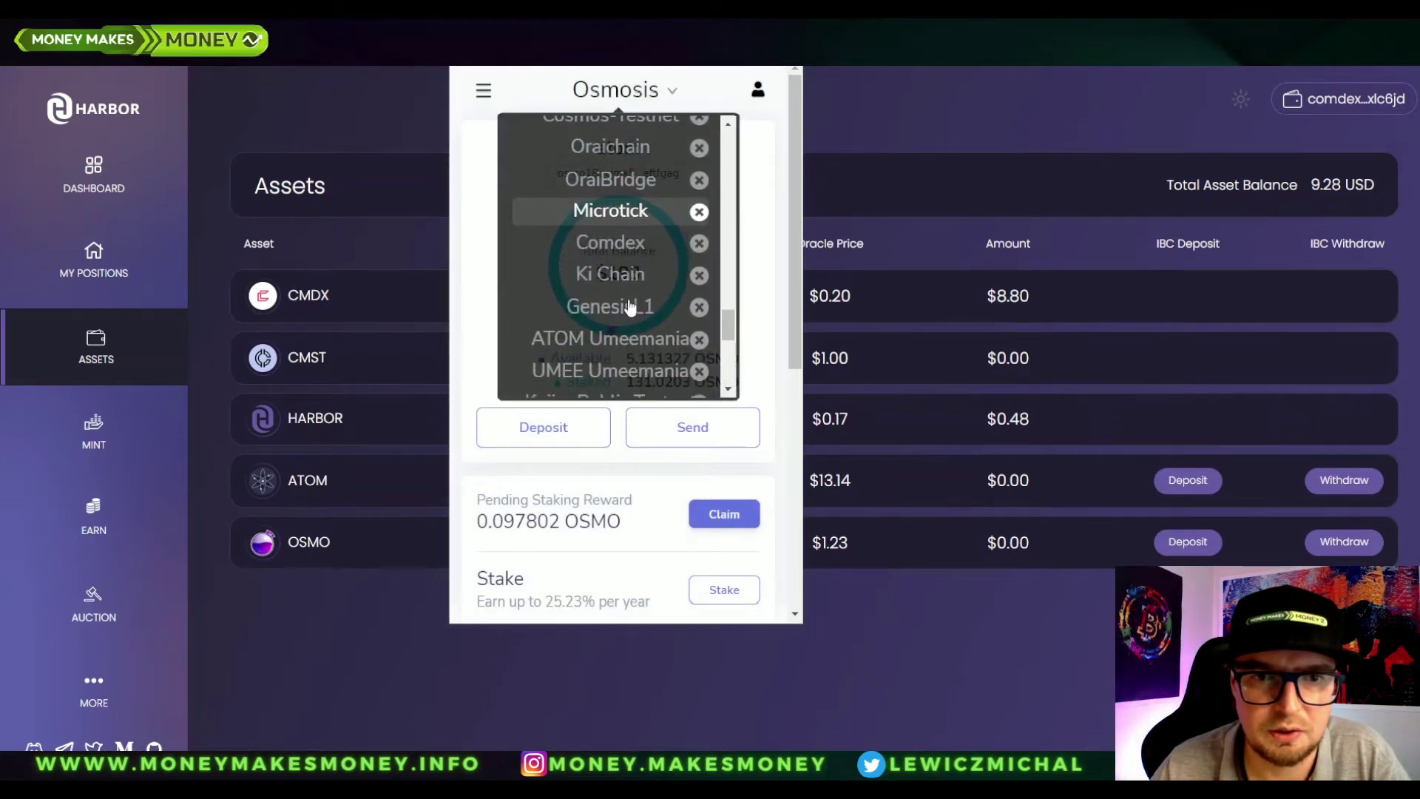
pyautogui.click(699, 244)
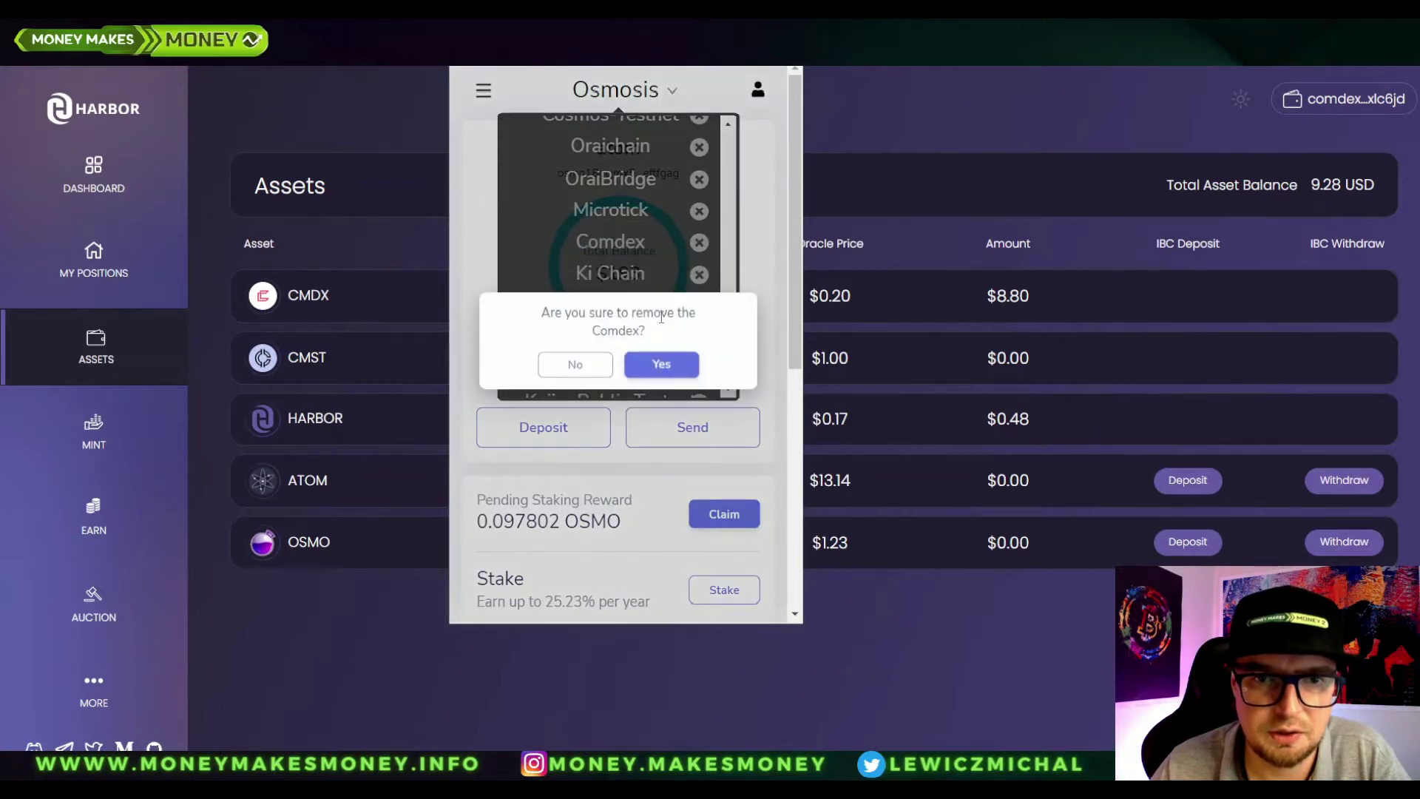
pyautogui.click(666, 363)
# Remove the Cosmos Hub Test chain from the Keplr network list.
pyautogui.click(669, 93)
pyautogui.scroll(-6, 625, 307)
pyautogui.scroll(2, 625, 307)
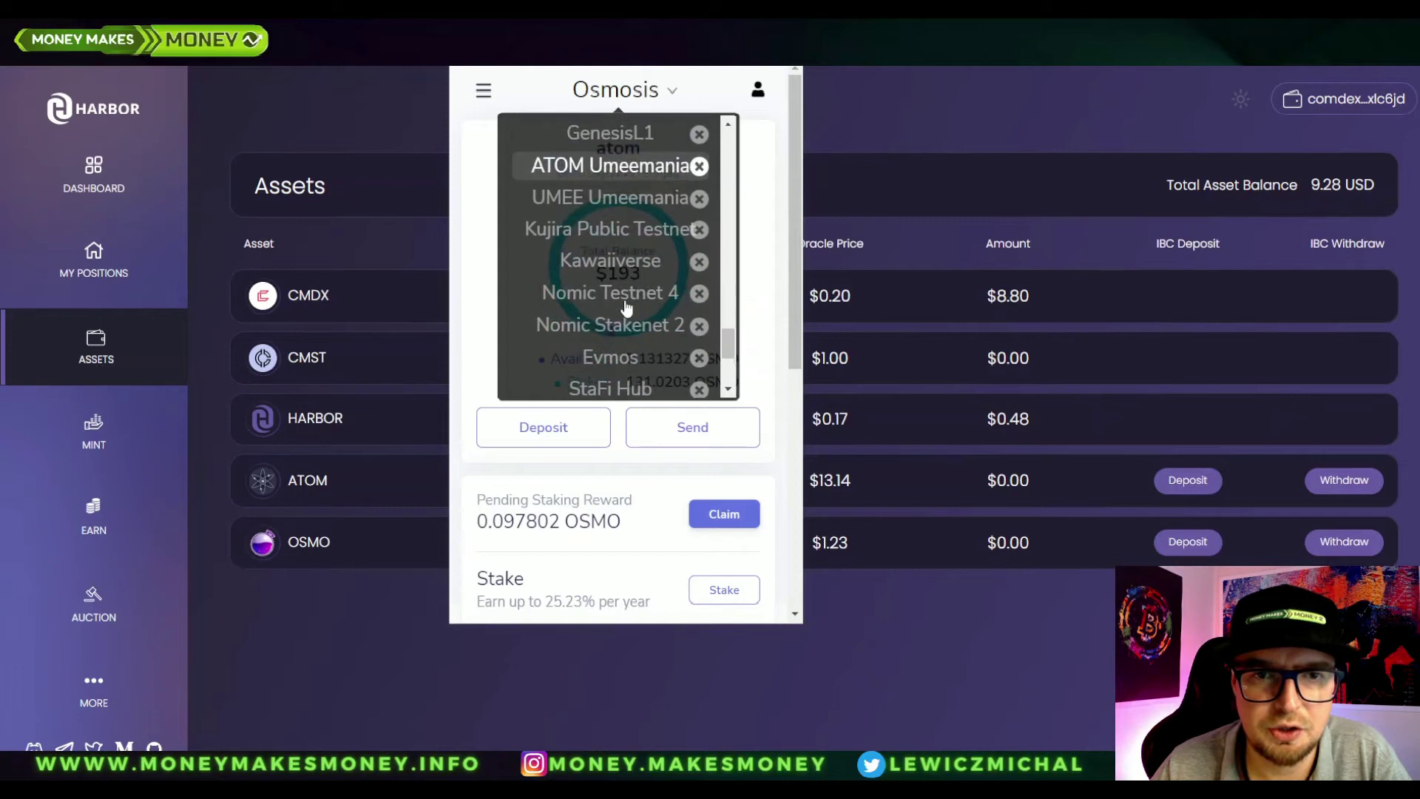
pyautogui.scroll(-5, 625, 306)
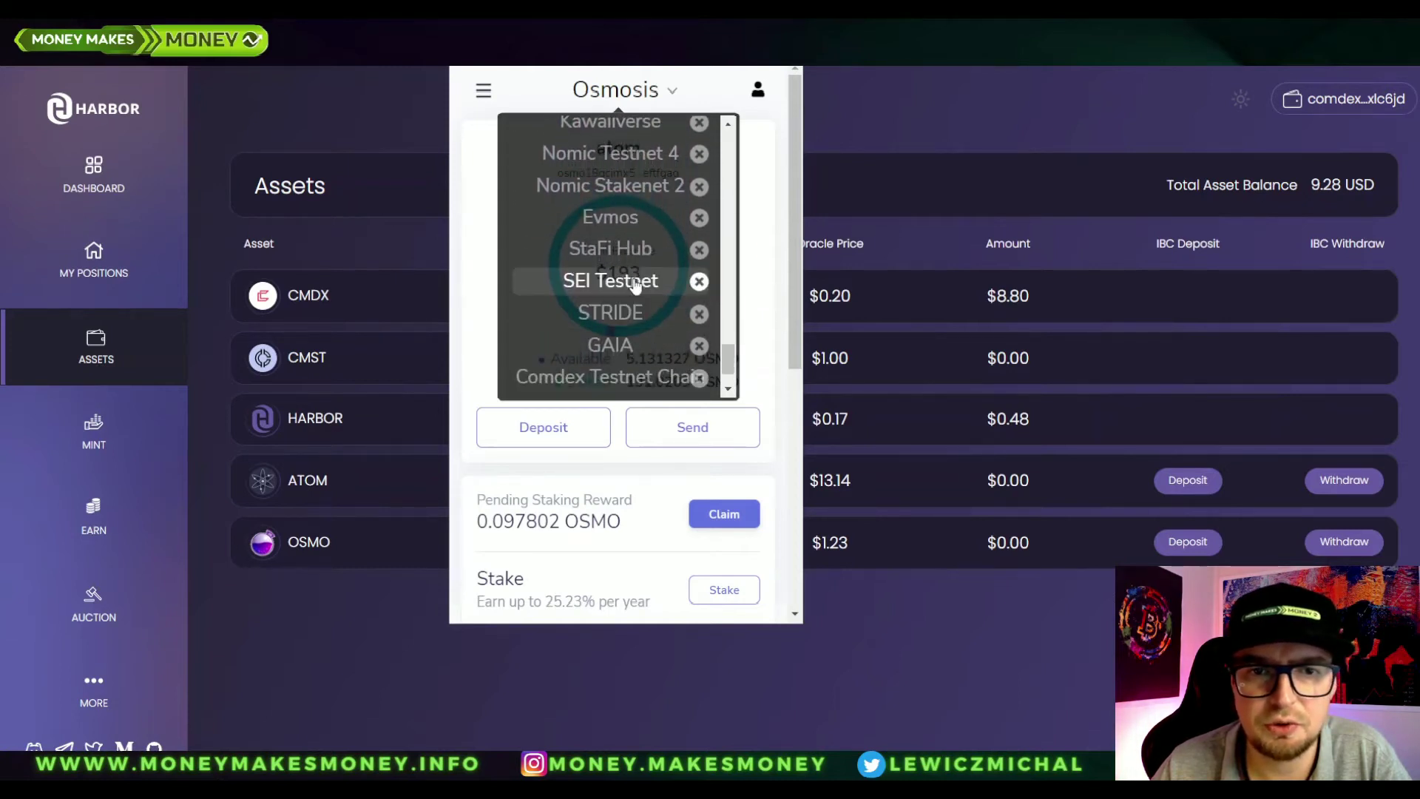
pyautogui.scroll(-2, 632, 255)
pyautogui.scroll(-1, 633, 266)
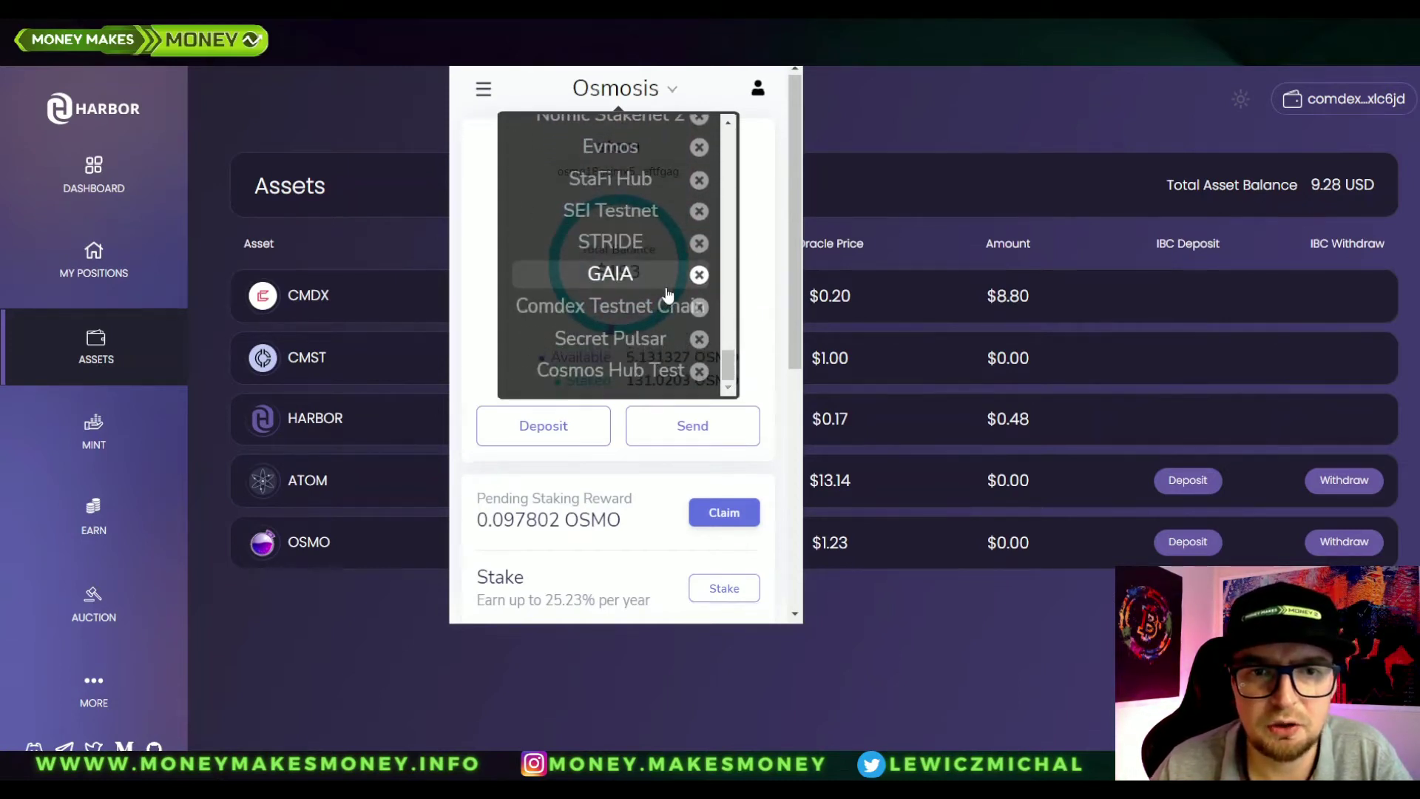
pyautogui.click(698, 361)
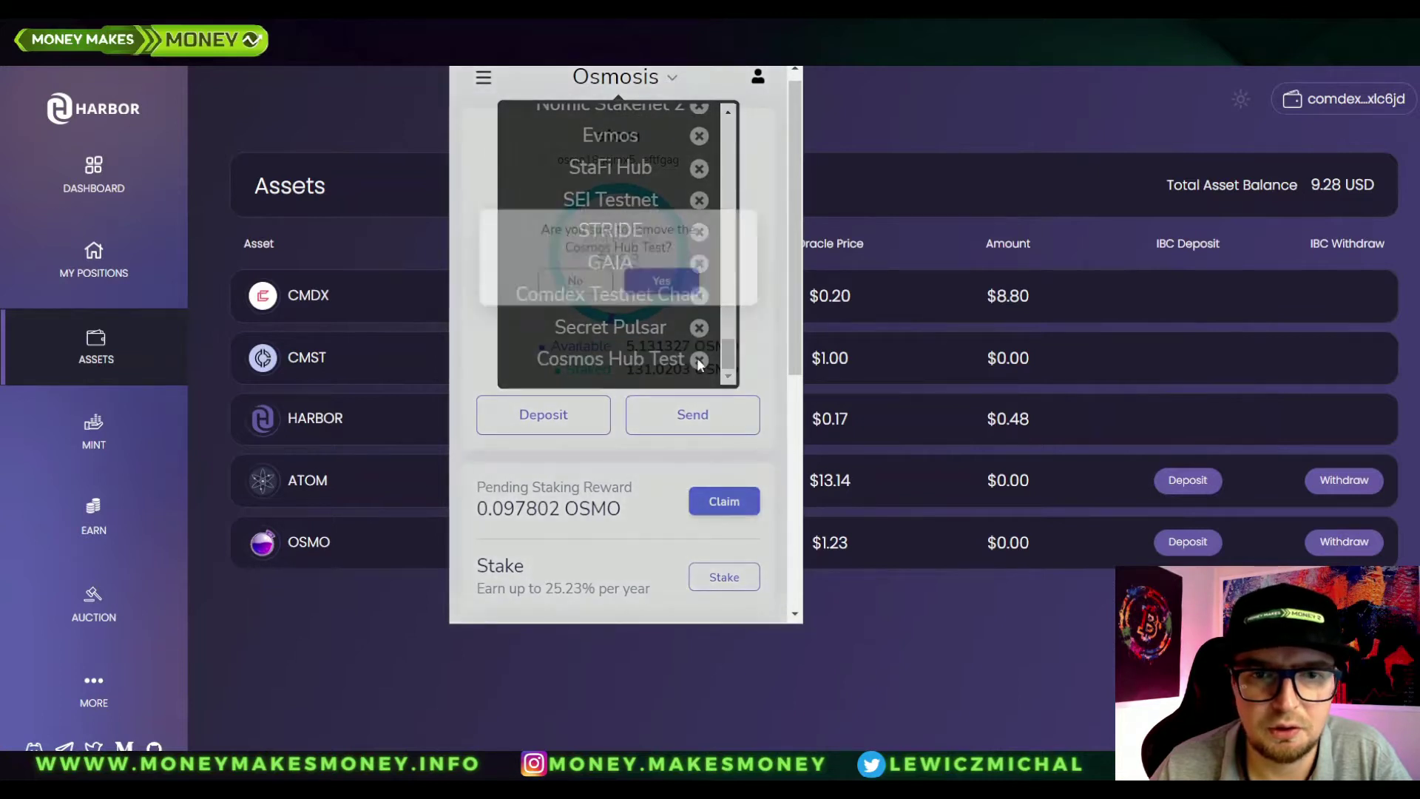
pyautogui.click(673, 367)
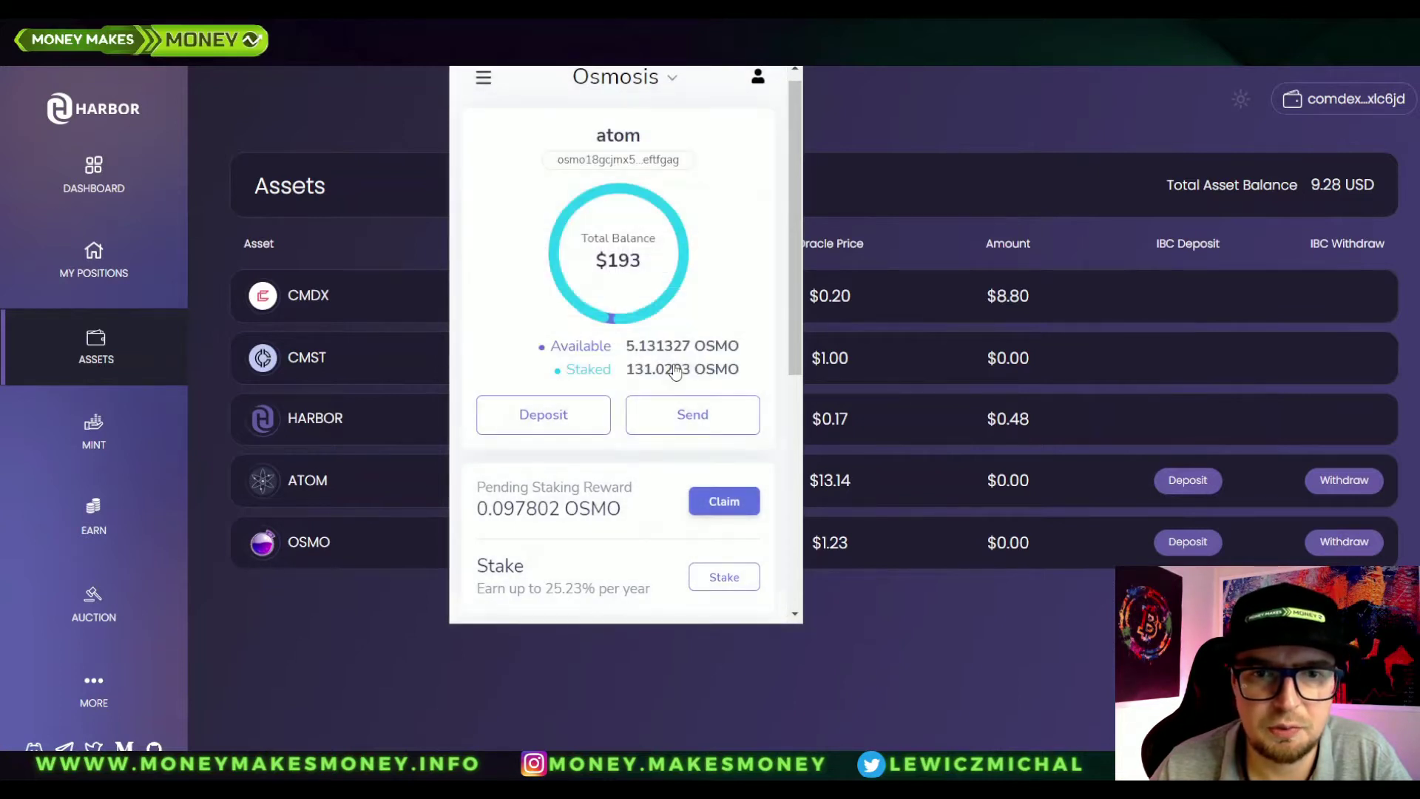
# Remove the Comdex Testnet Chain and ATOM Umeemania networks from the Keplr network list.
pyautogui.click(671, 79)
pyautogui.click(704, 291)
pyautogui.click(655, 361)
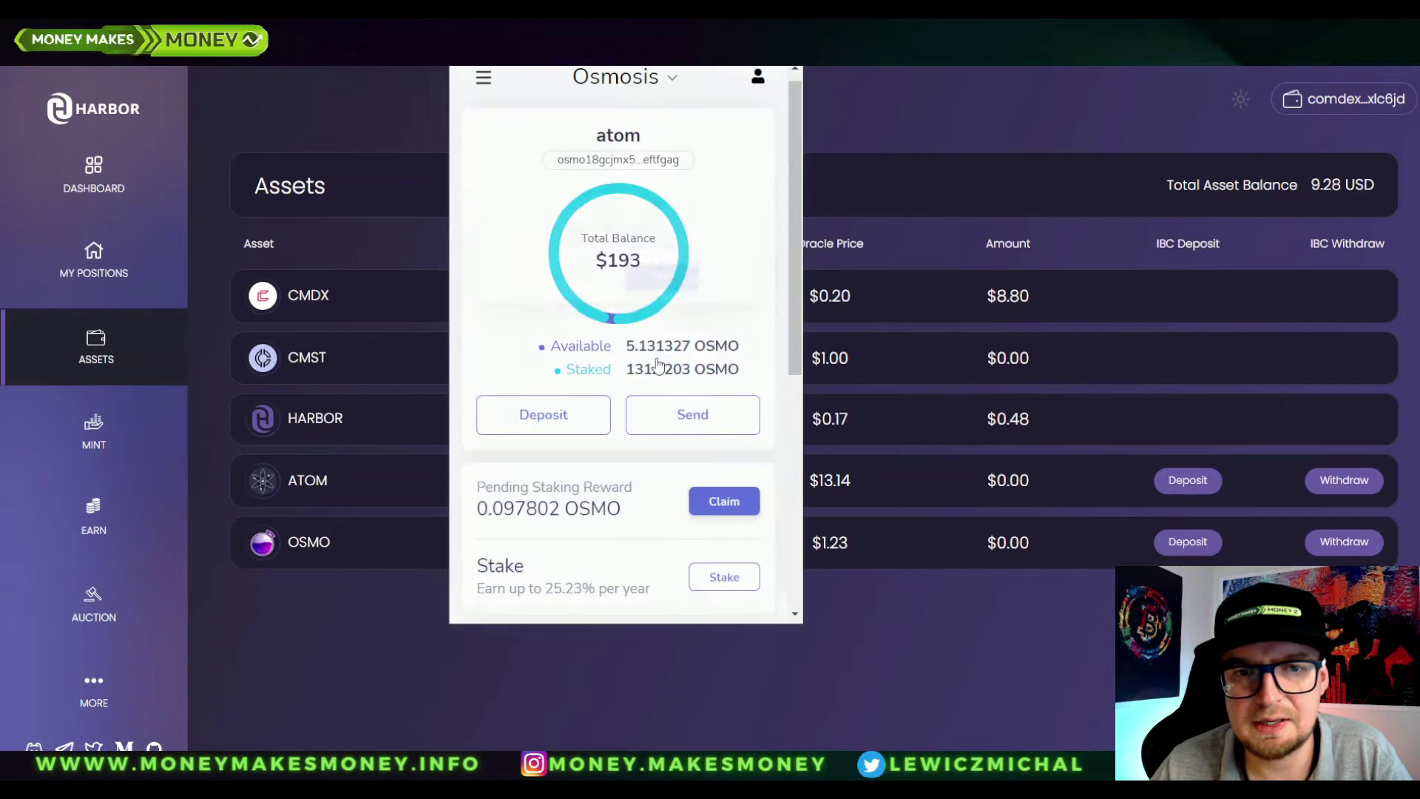
pyautogui.click(672, 79)
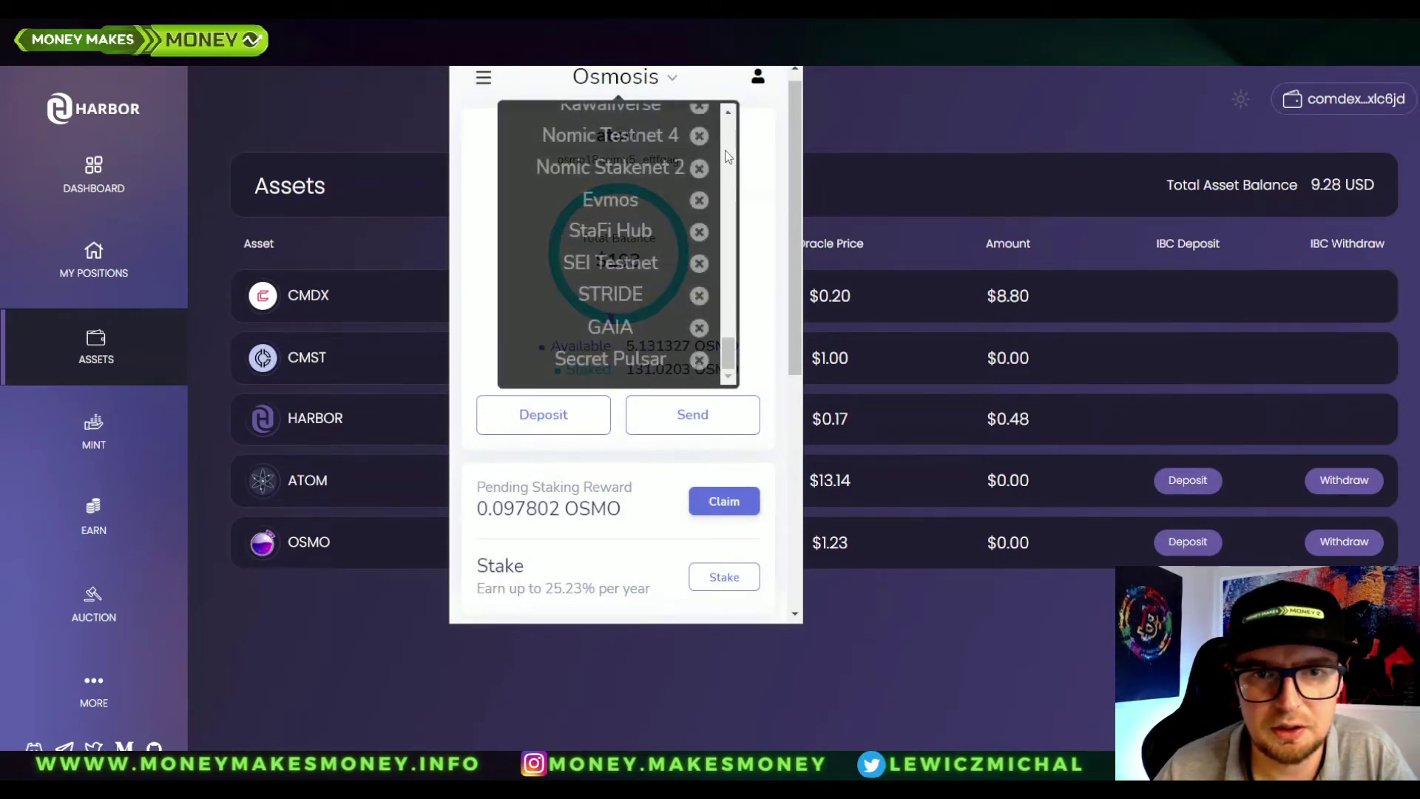
pyautogui.scroll(3, 699, 209)
pyautogui.click(699, 227)
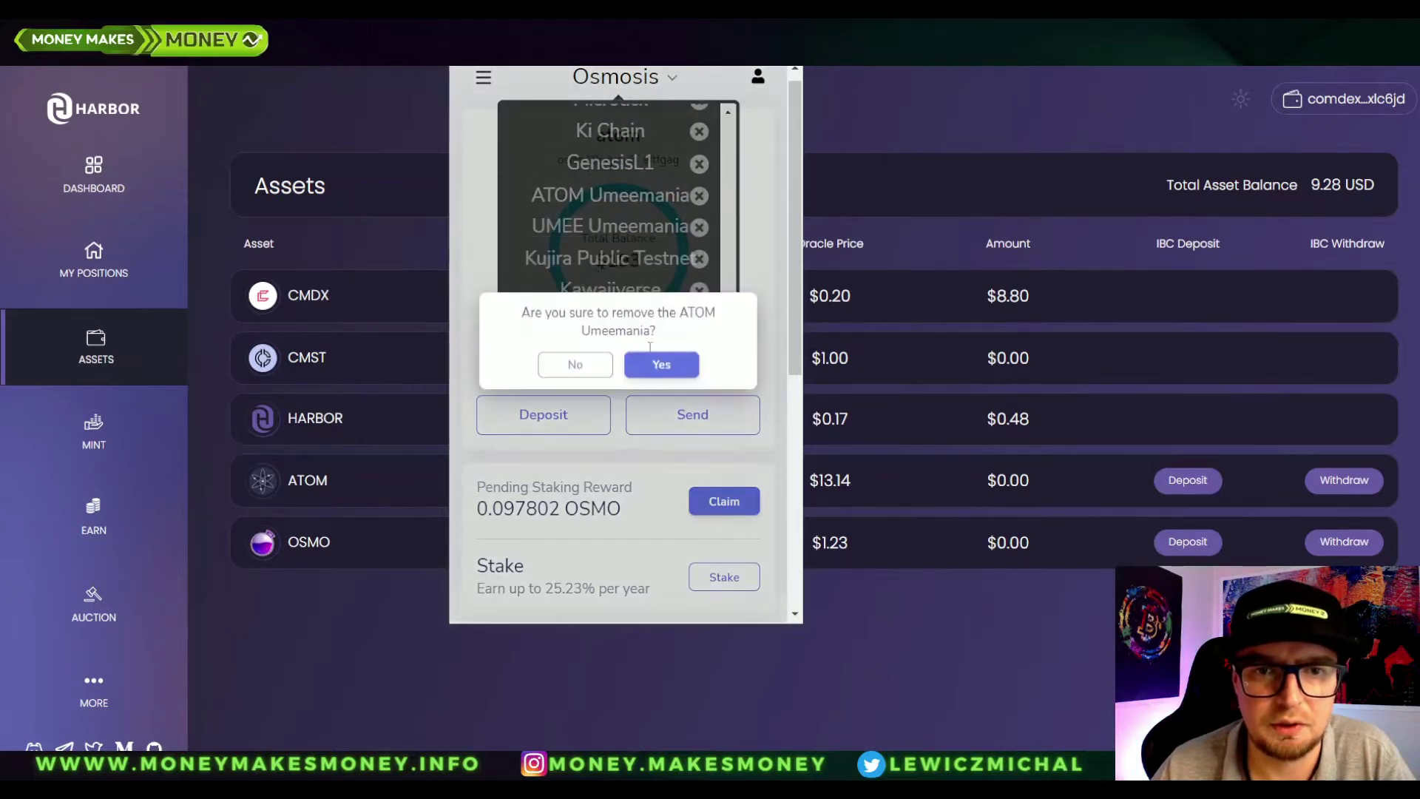
pyautogui.click(657, 363)
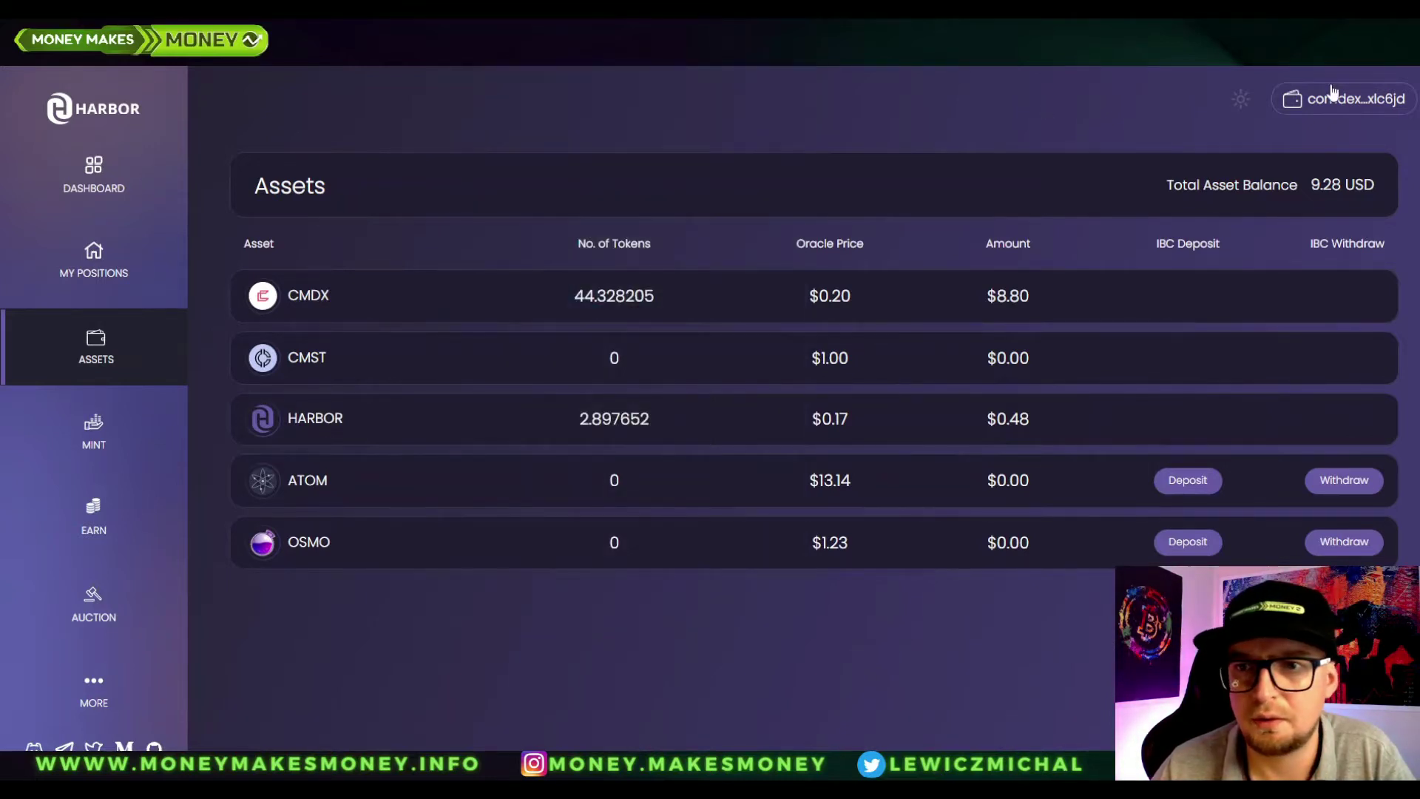
# Disconnect the connected wallet from the Harbor testnet site.
pyautogui.click(1335, 99)
pyautogui.click(1288, 272)
pyautogui.click(840, 440)
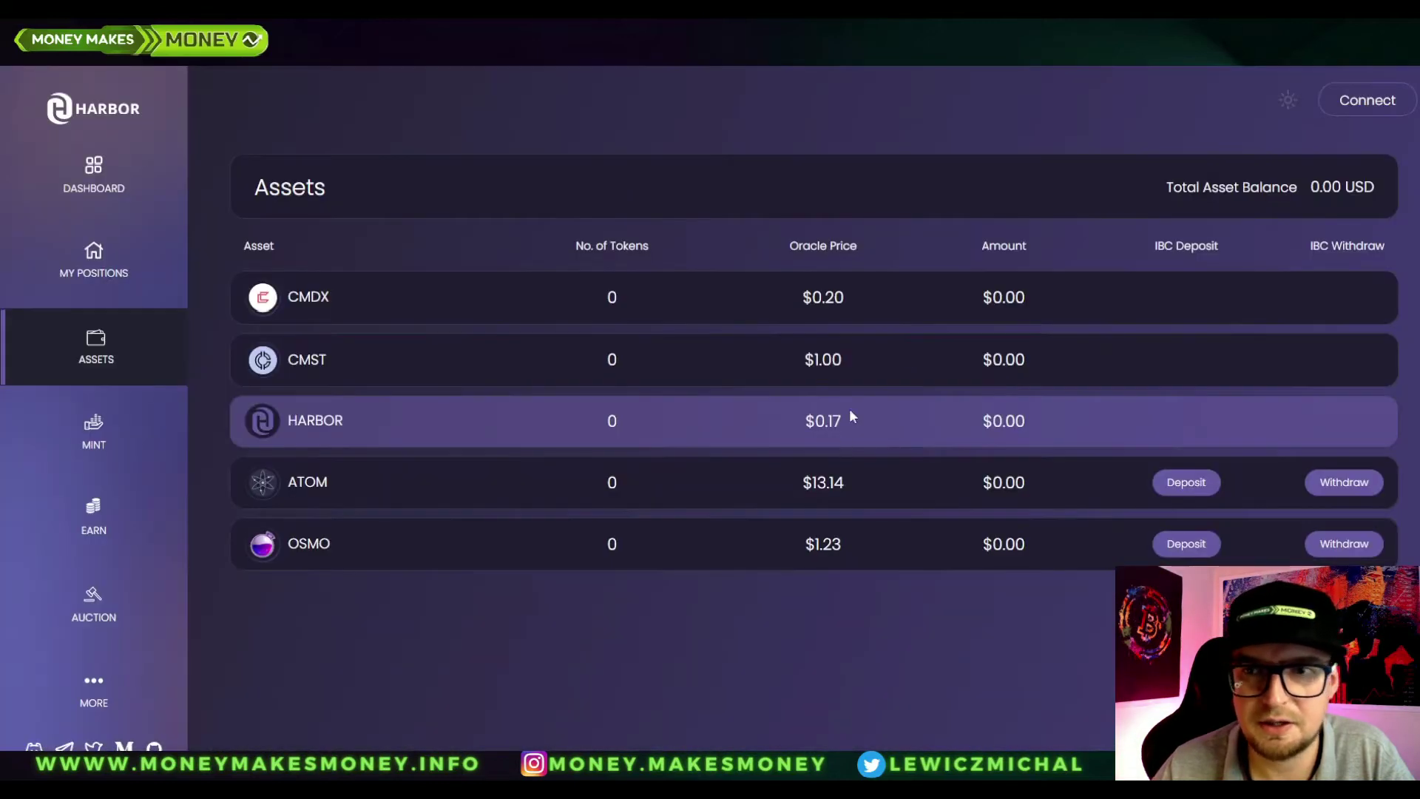
# Reconnect Harbor with Keplr Wallet, approving the addition of the meteor-test chain and the connection to it.
pyautogui.click(1355, 105)
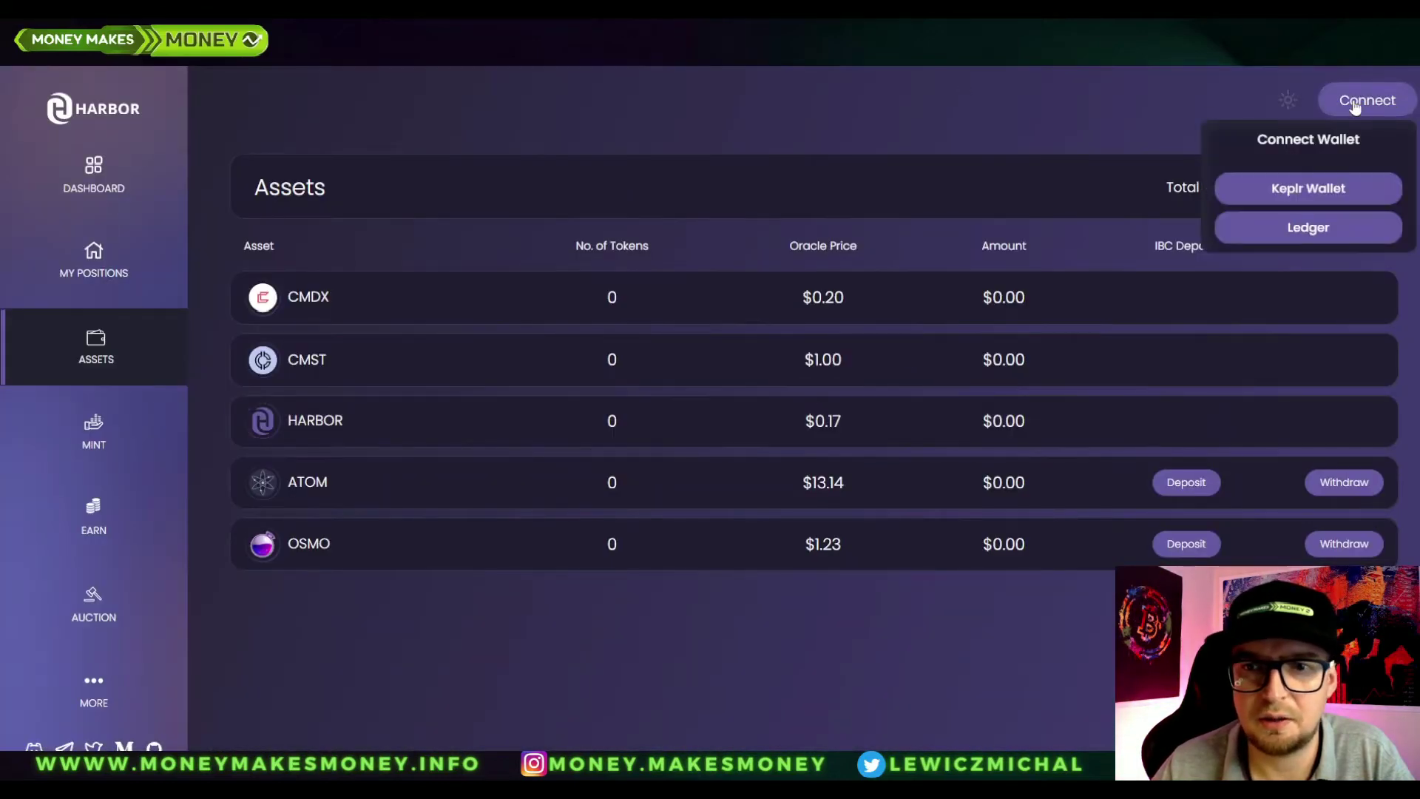
pyautogui.click(1322, 191)
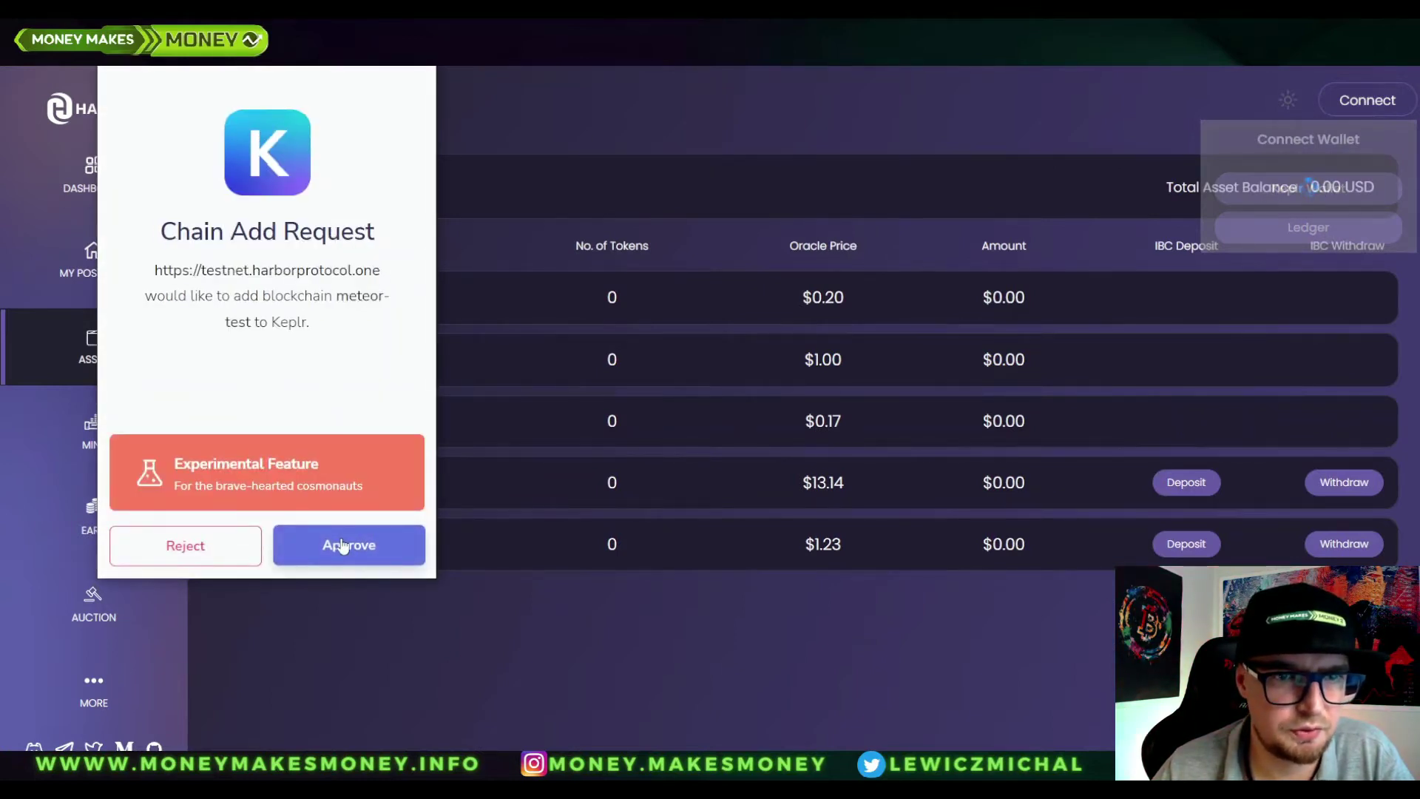
pyautogui.click(343, 545)
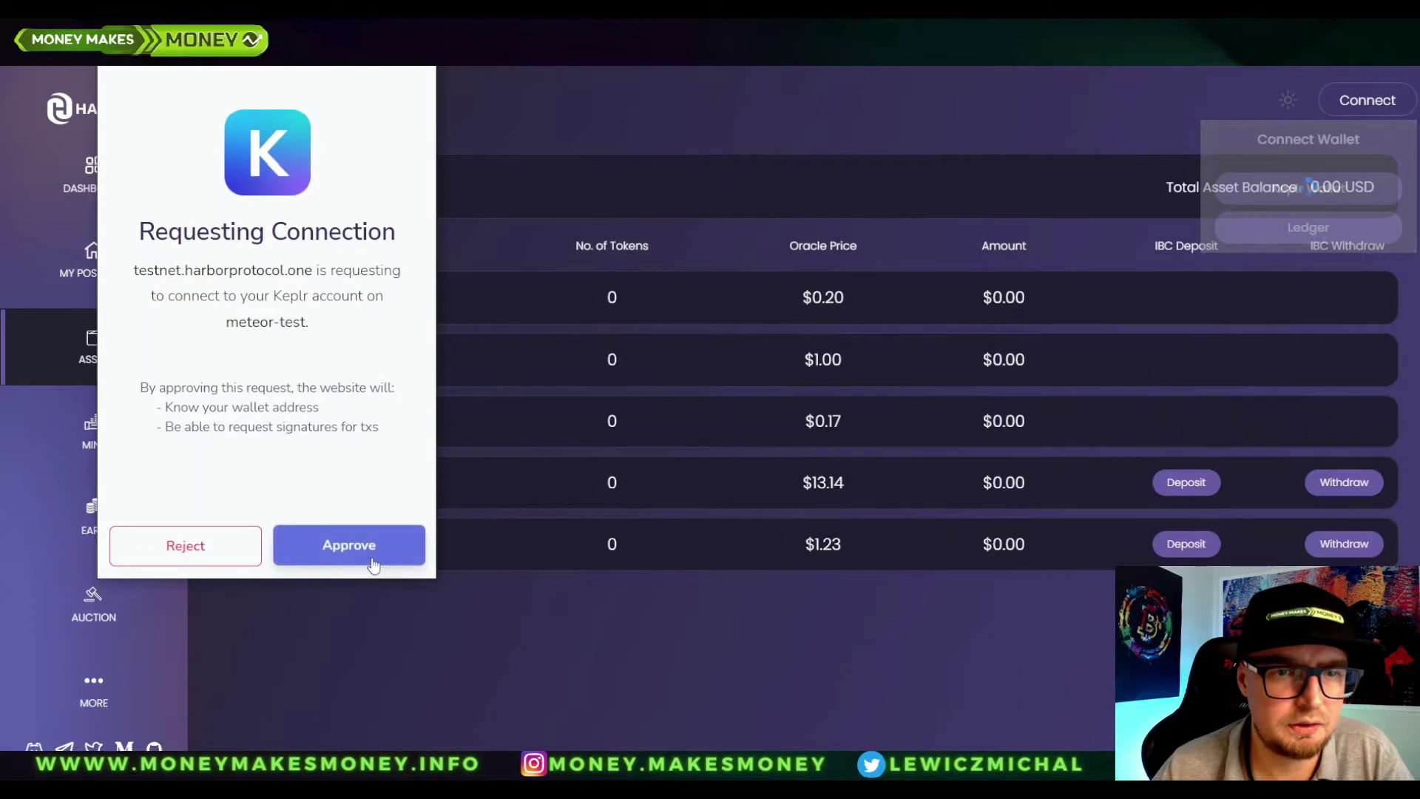
pyautogui.click(373, 559)
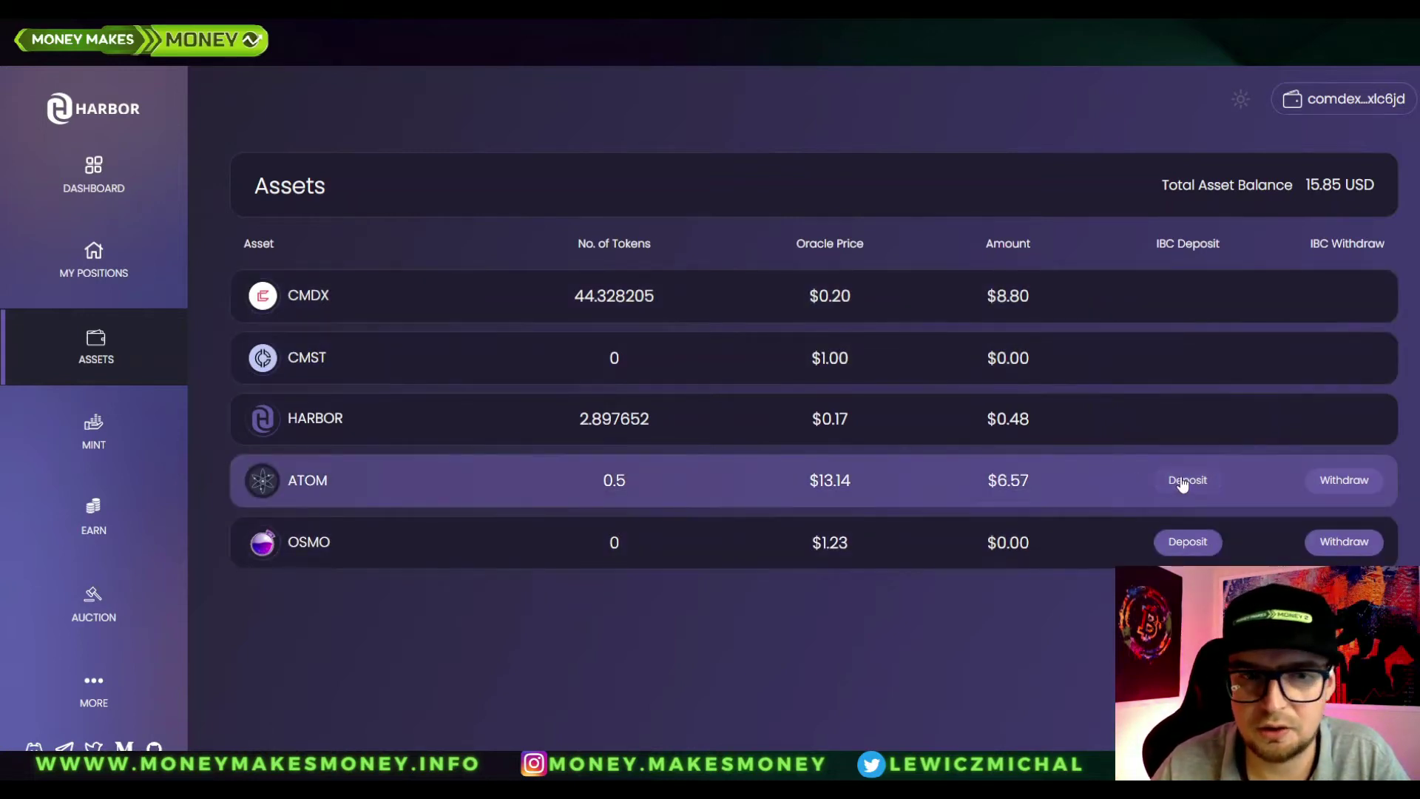
# Deposit 0.5 ATOM to Harbor through IBC, approving the addition of the theta-testnet-001 chain and the Keplr requests.
pyautogui.click(1182, 480)
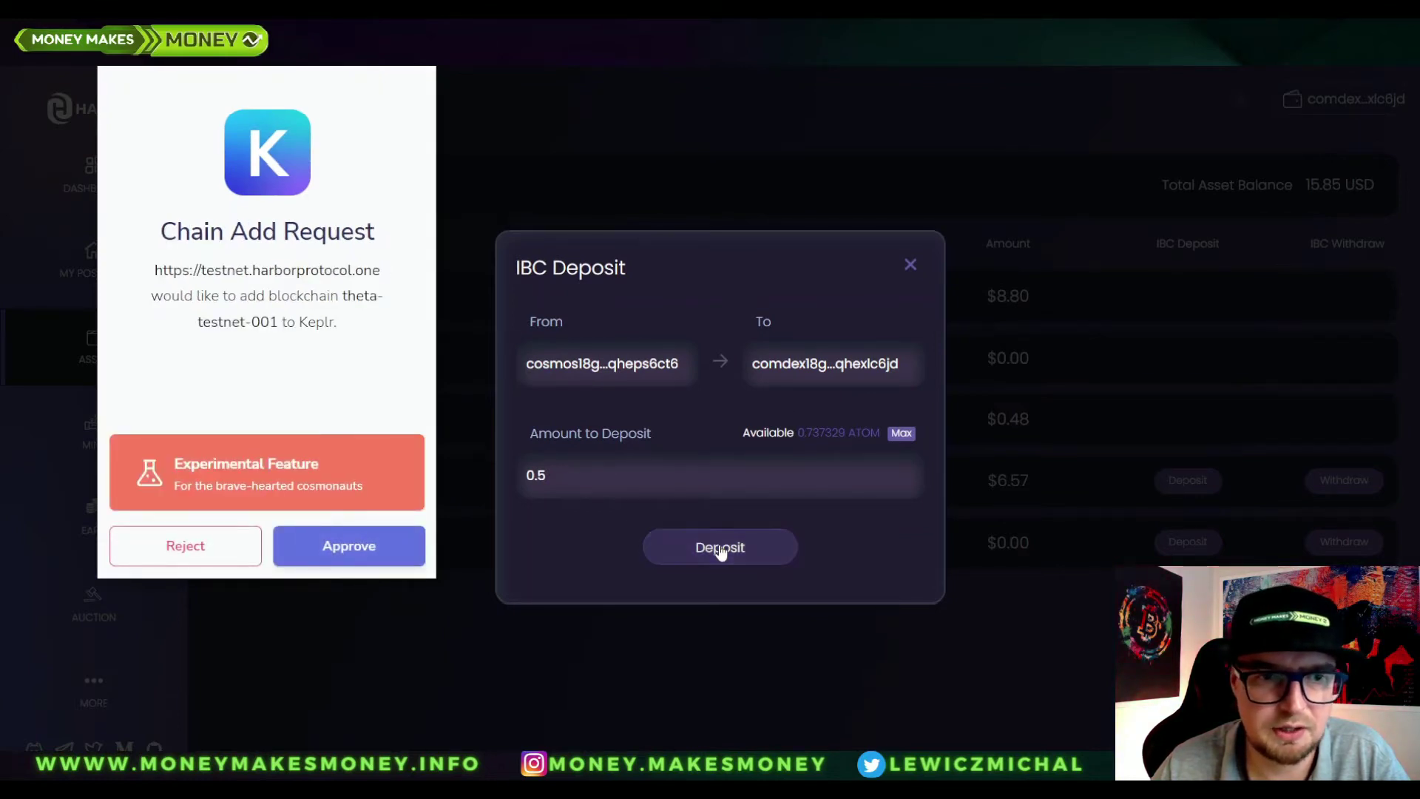
pyautogui.click(396, 547)
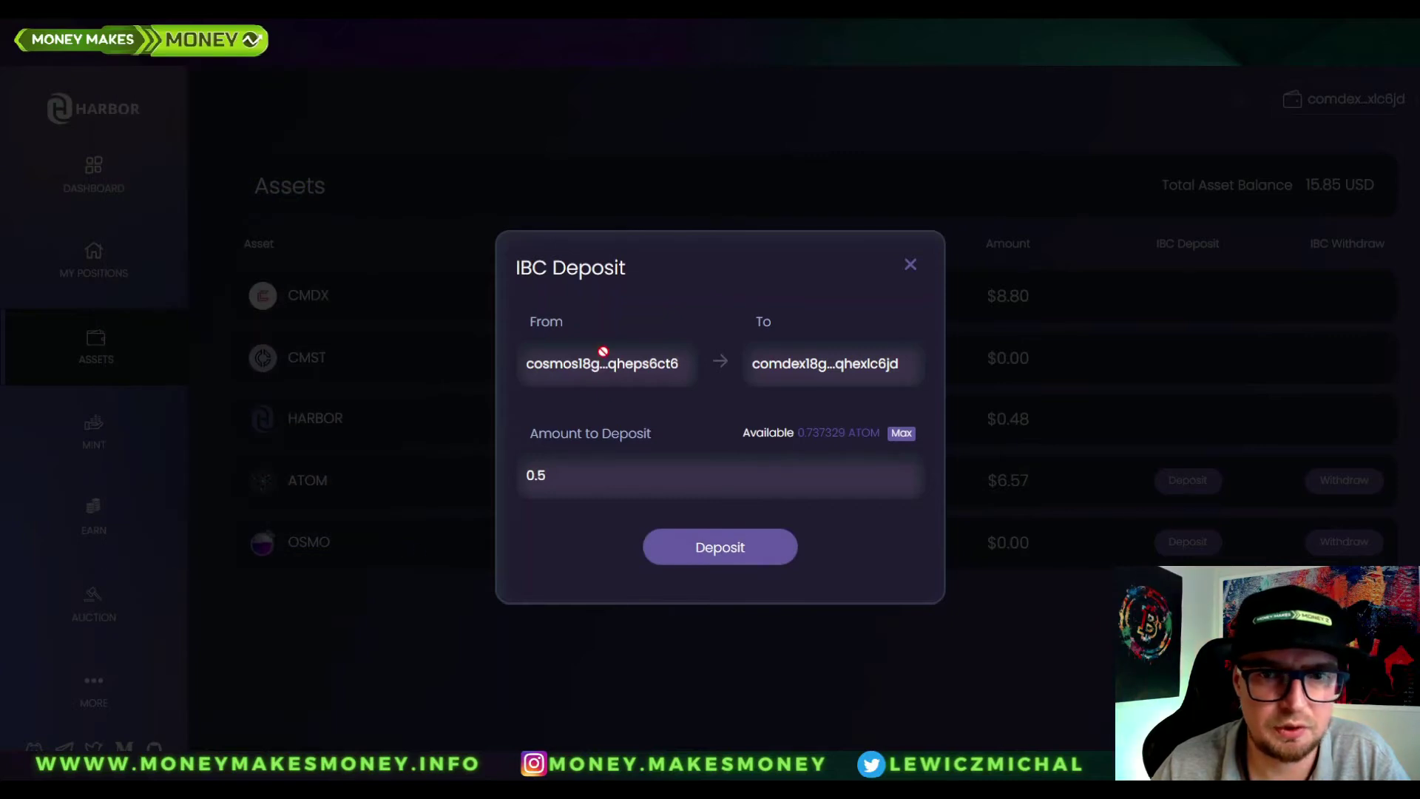
pyautogui.click(703, 546)
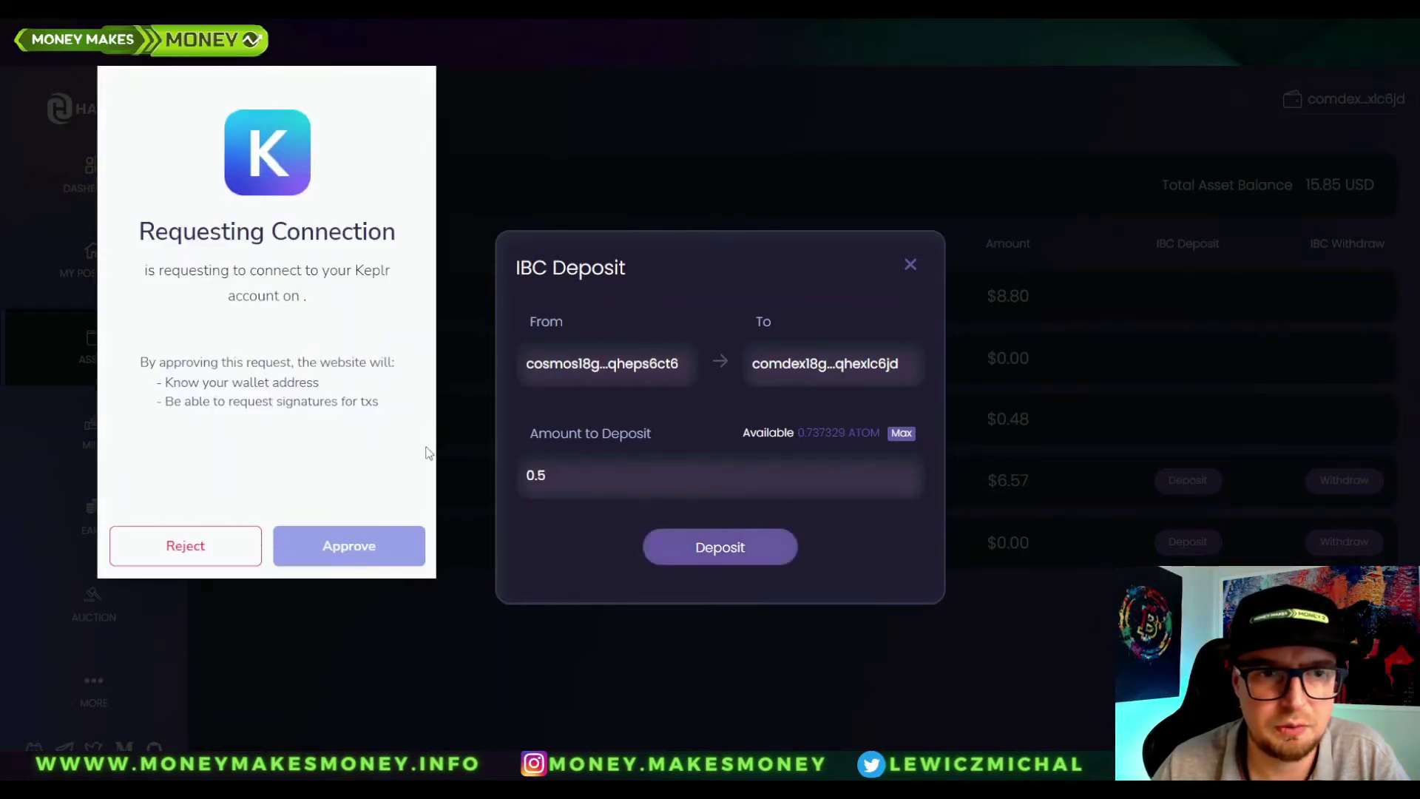
pyautogui.click(371, 549)
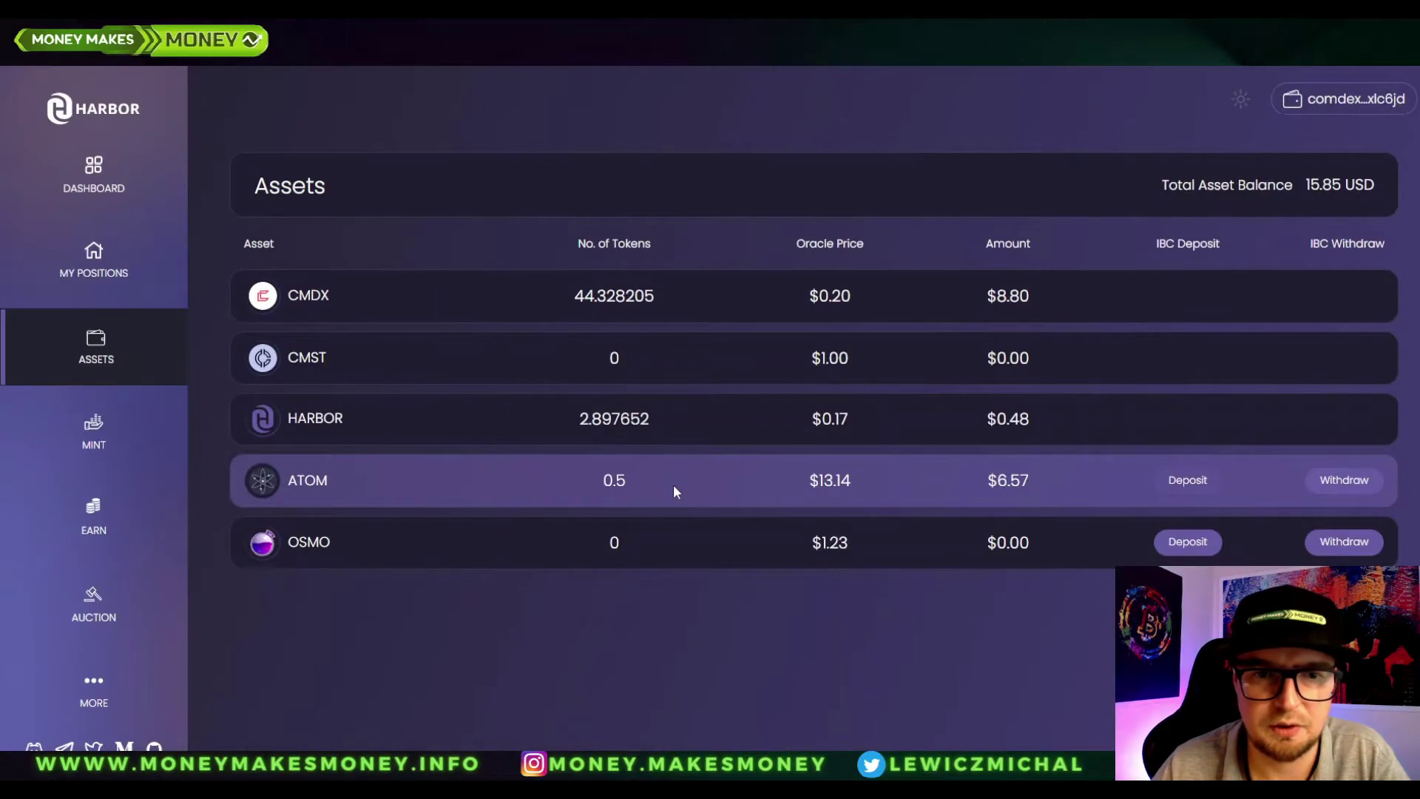
# Deposit 50 OSMO to Harbor through IBC, approving the addition of the osmo-test-4 chain and the Keplr requests.
pyautogui.click(1188, 541)
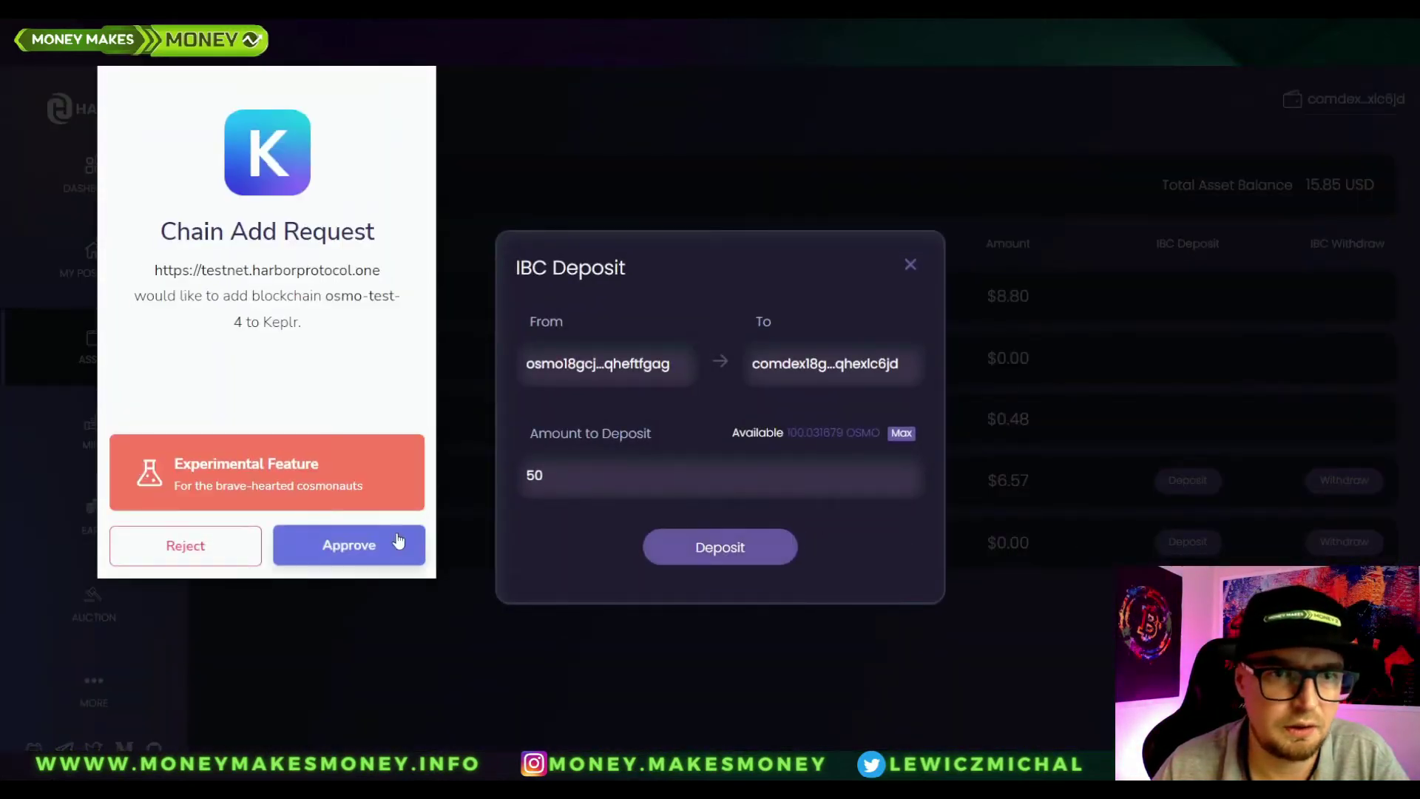
pyautogui.click(377, 544)
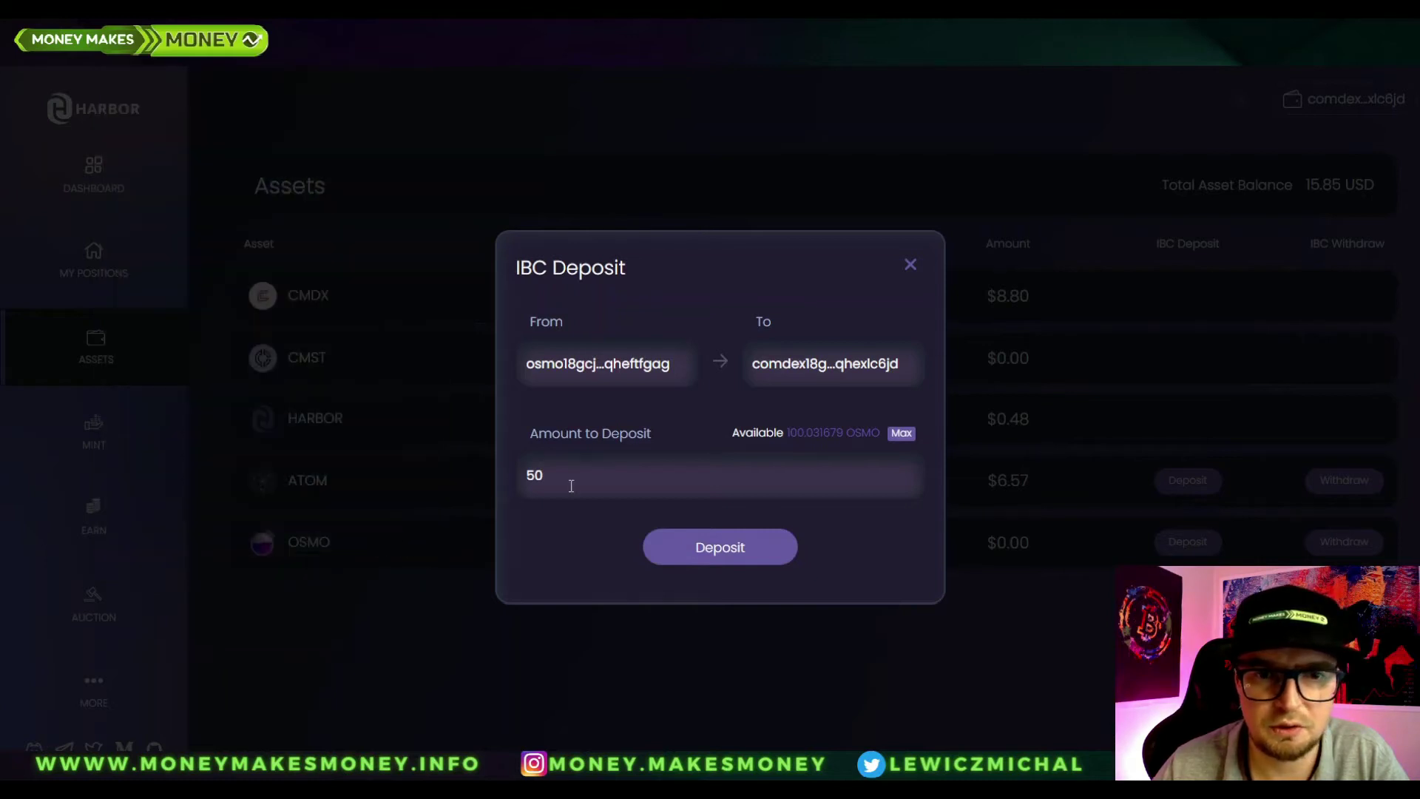
pyautogui.click(368, 539)
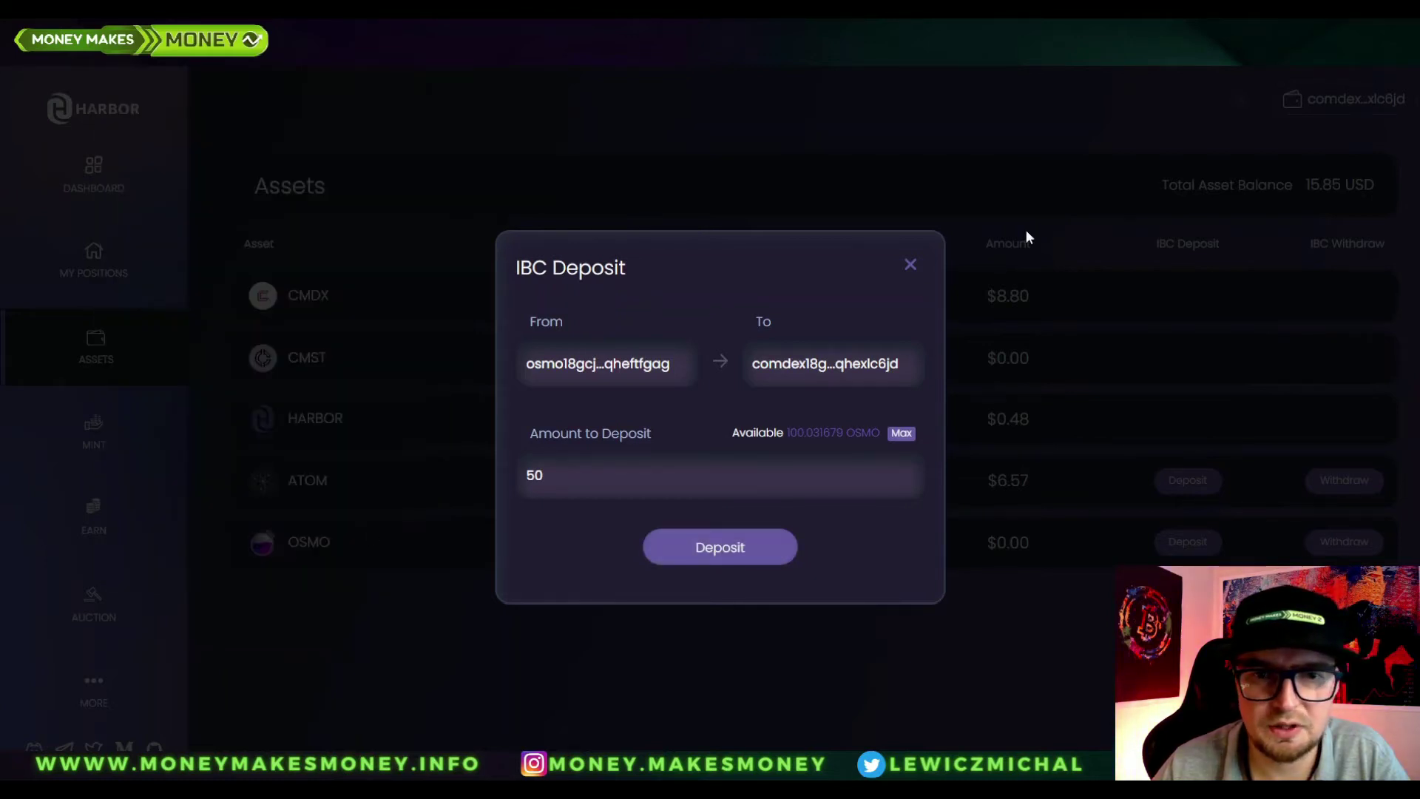
pyautogui.click(732, 545)
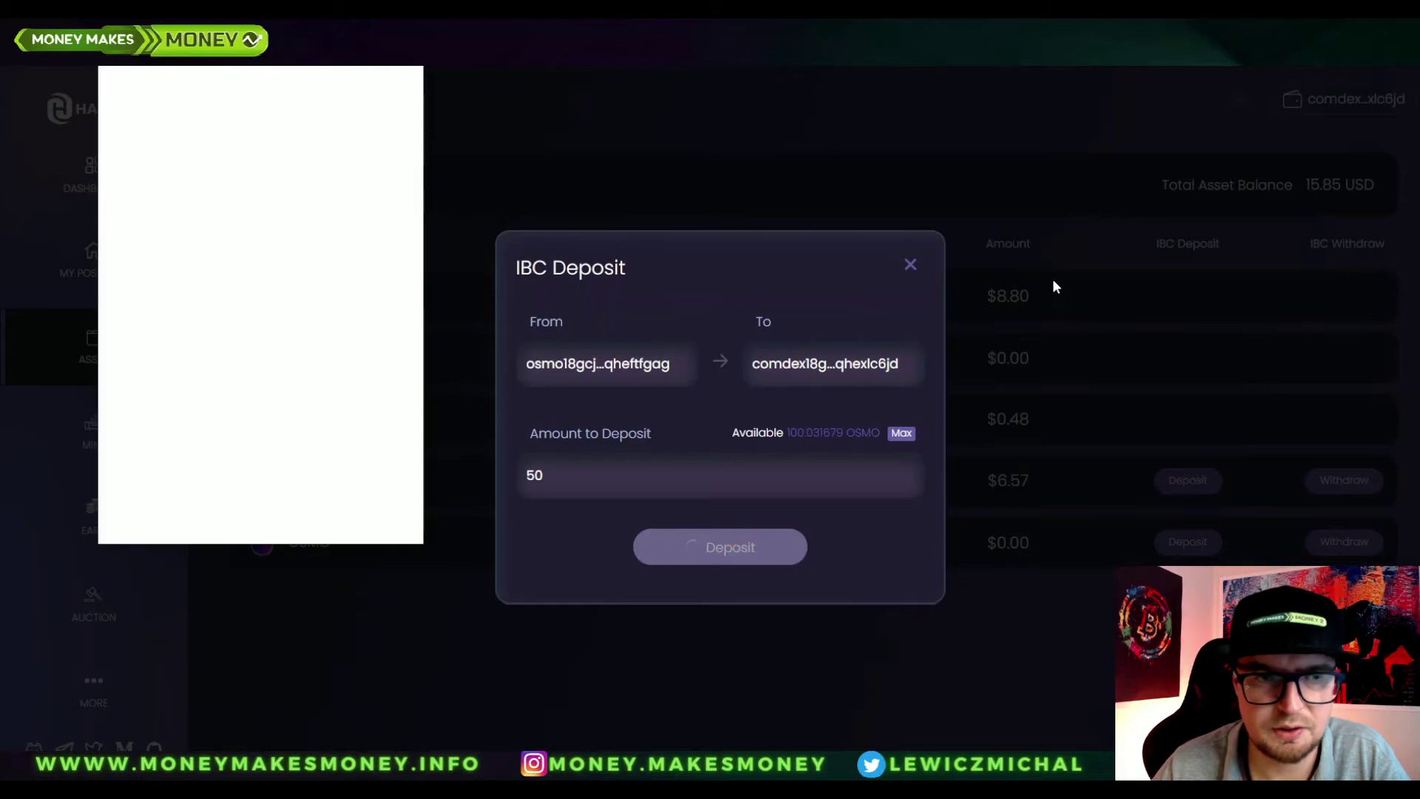
pyautogui.click(346, 546)
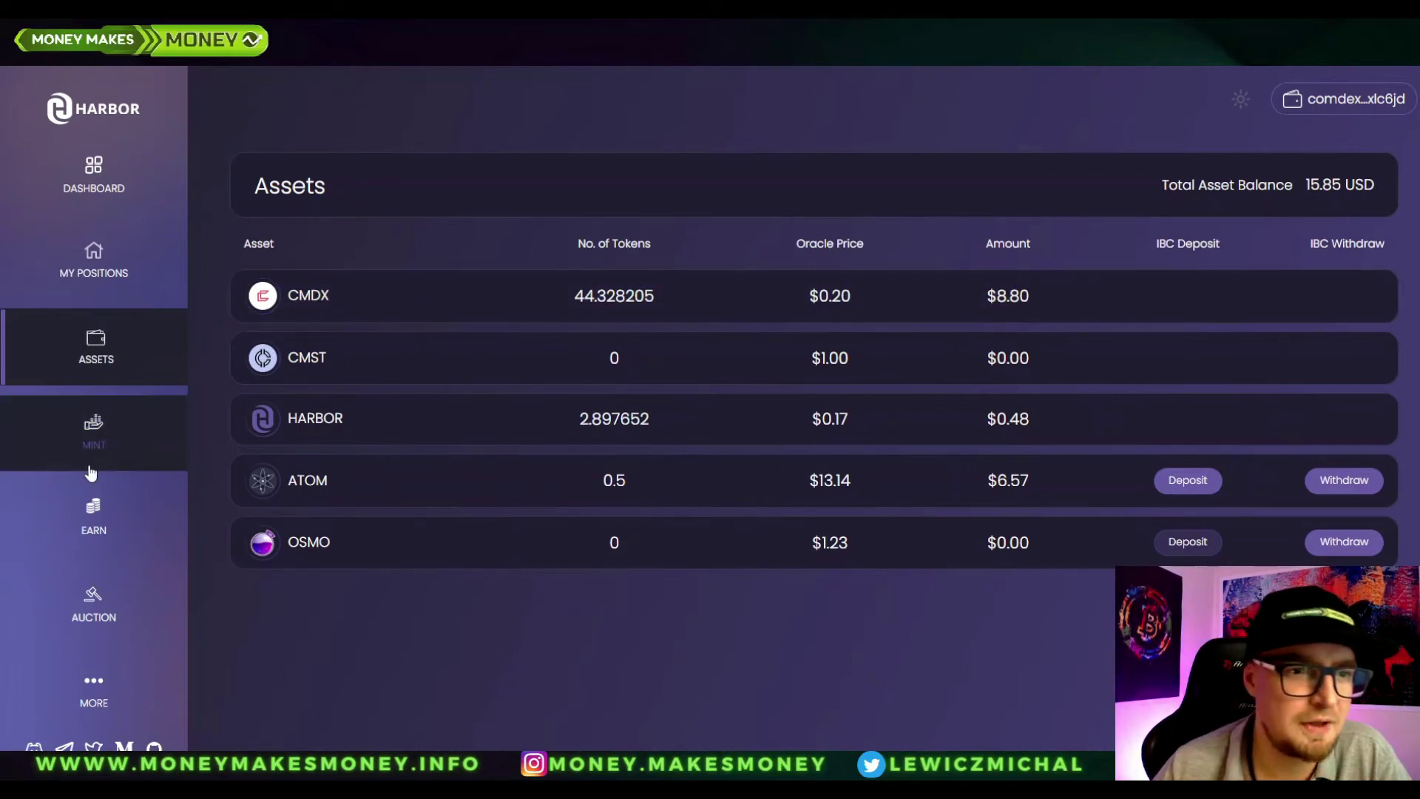
# Open the CMDX-A vault for minting and enter a deposit of 10 CMDX.
pyautogui.click(93, 428)
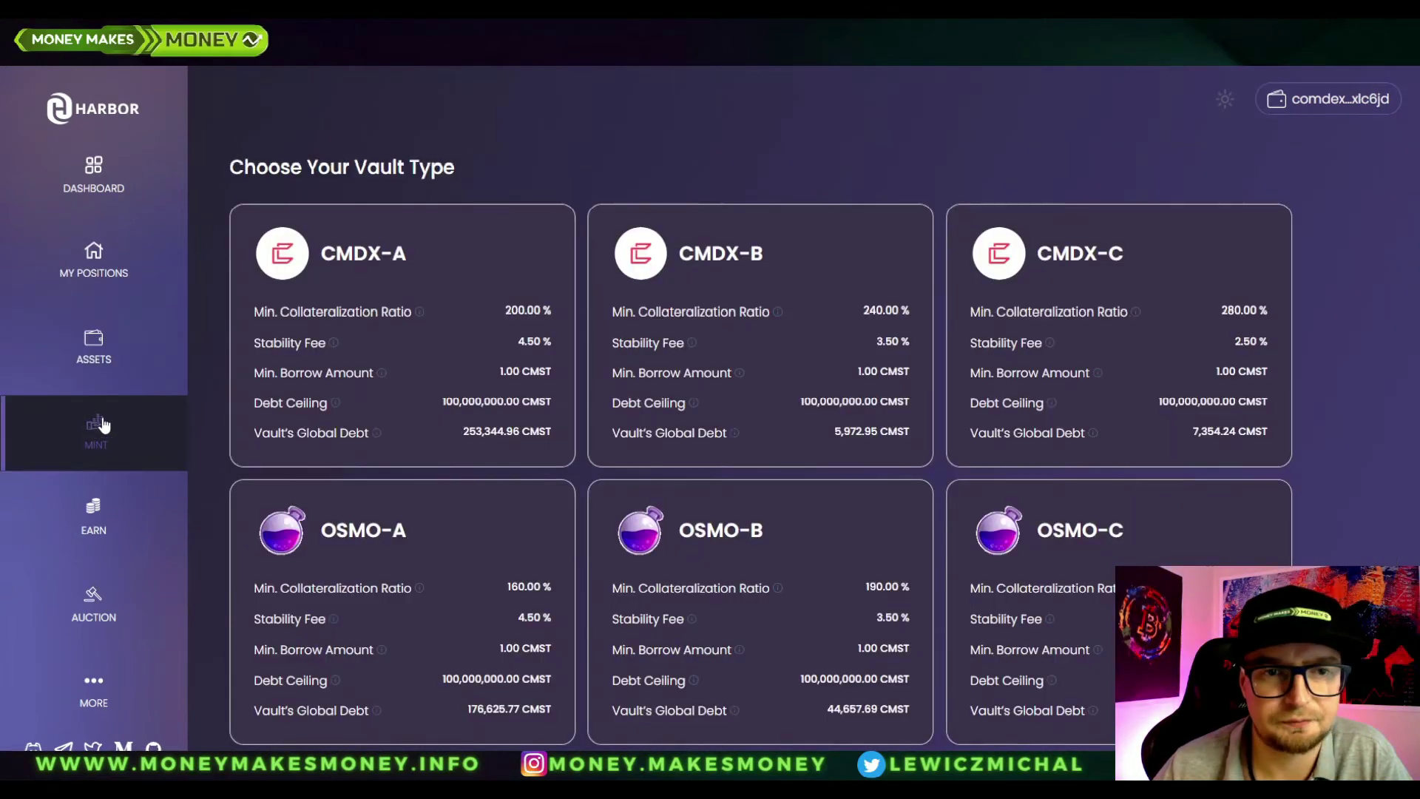
pyautogui.click(397, 297)
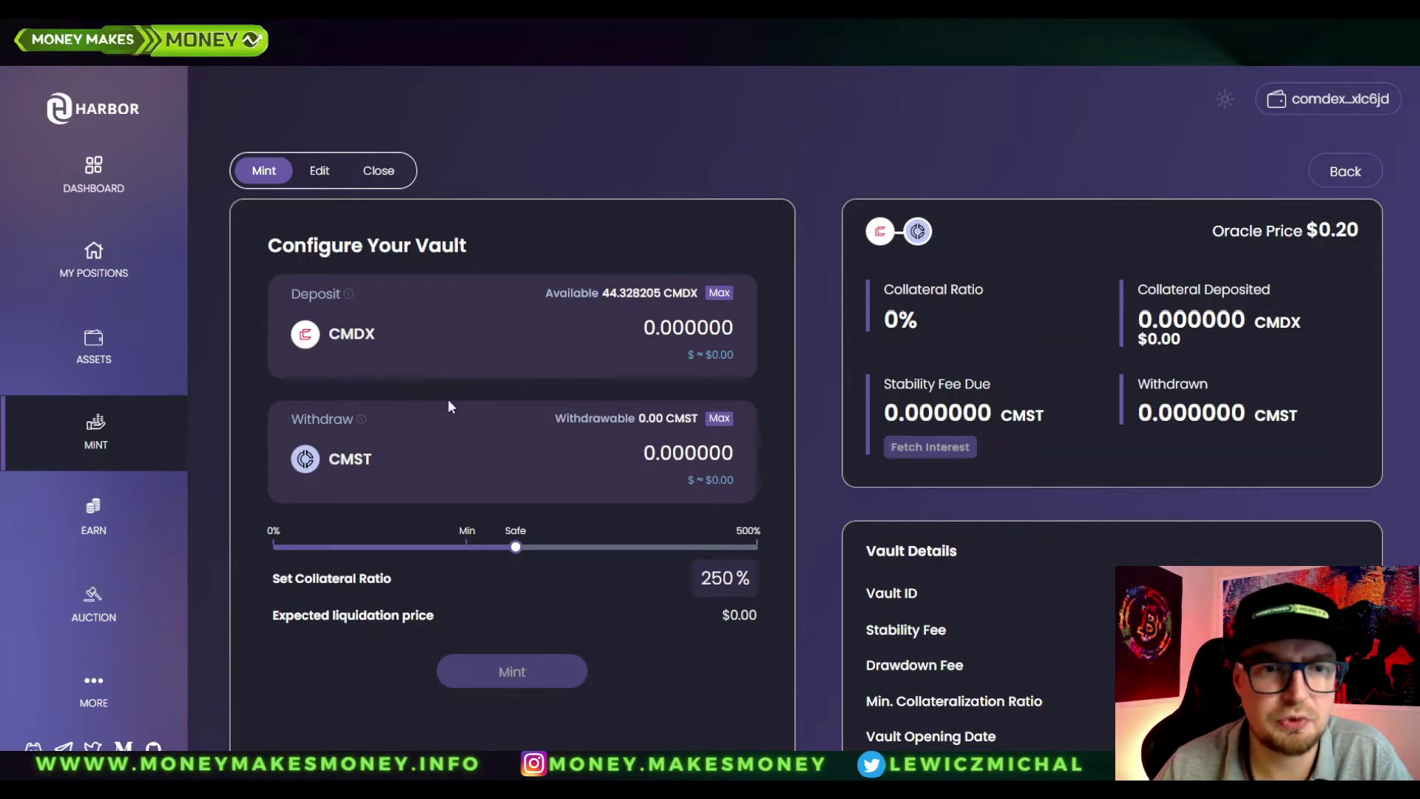
pyautogui.doubleClick(366, 458)
pyautogui.click(562, 365)
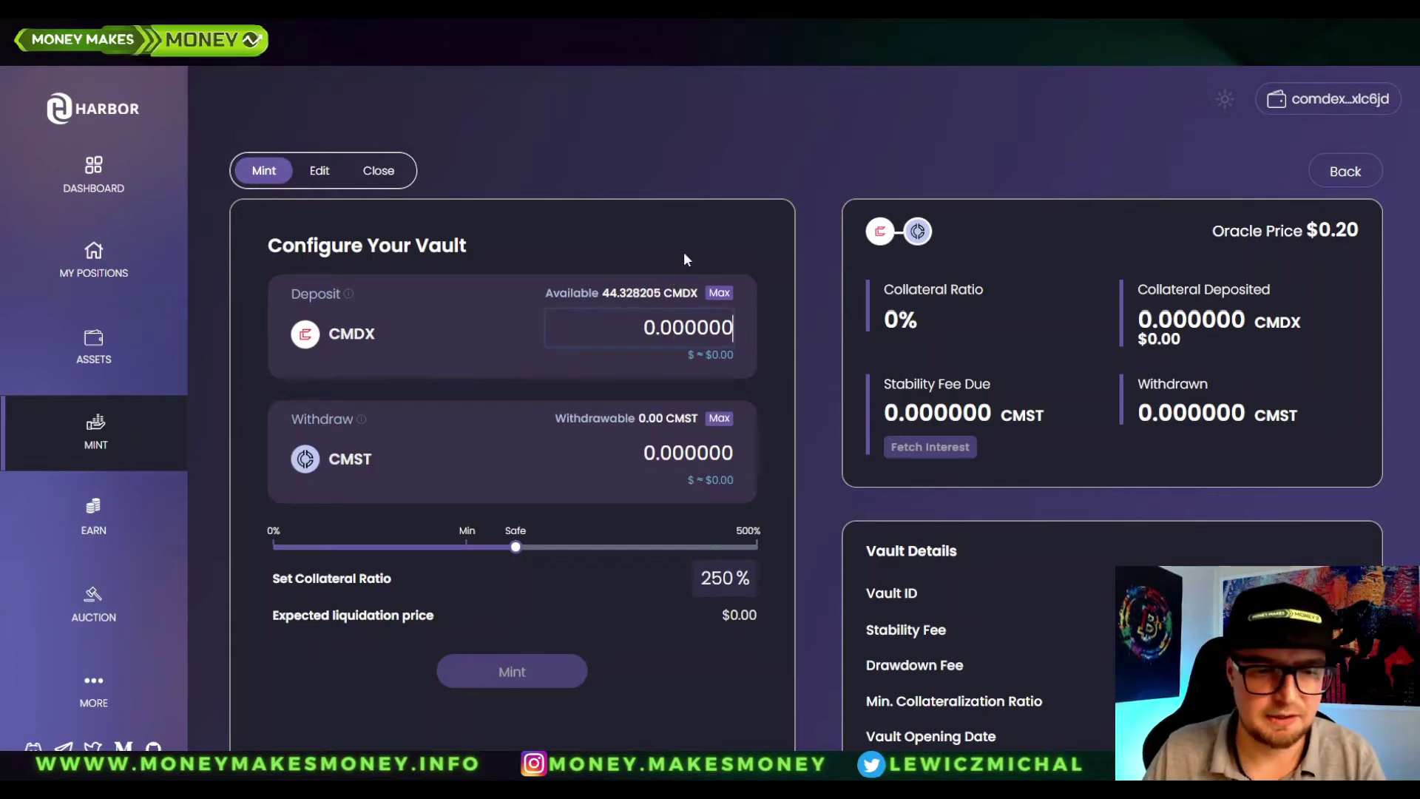
pyautogui.write('10')
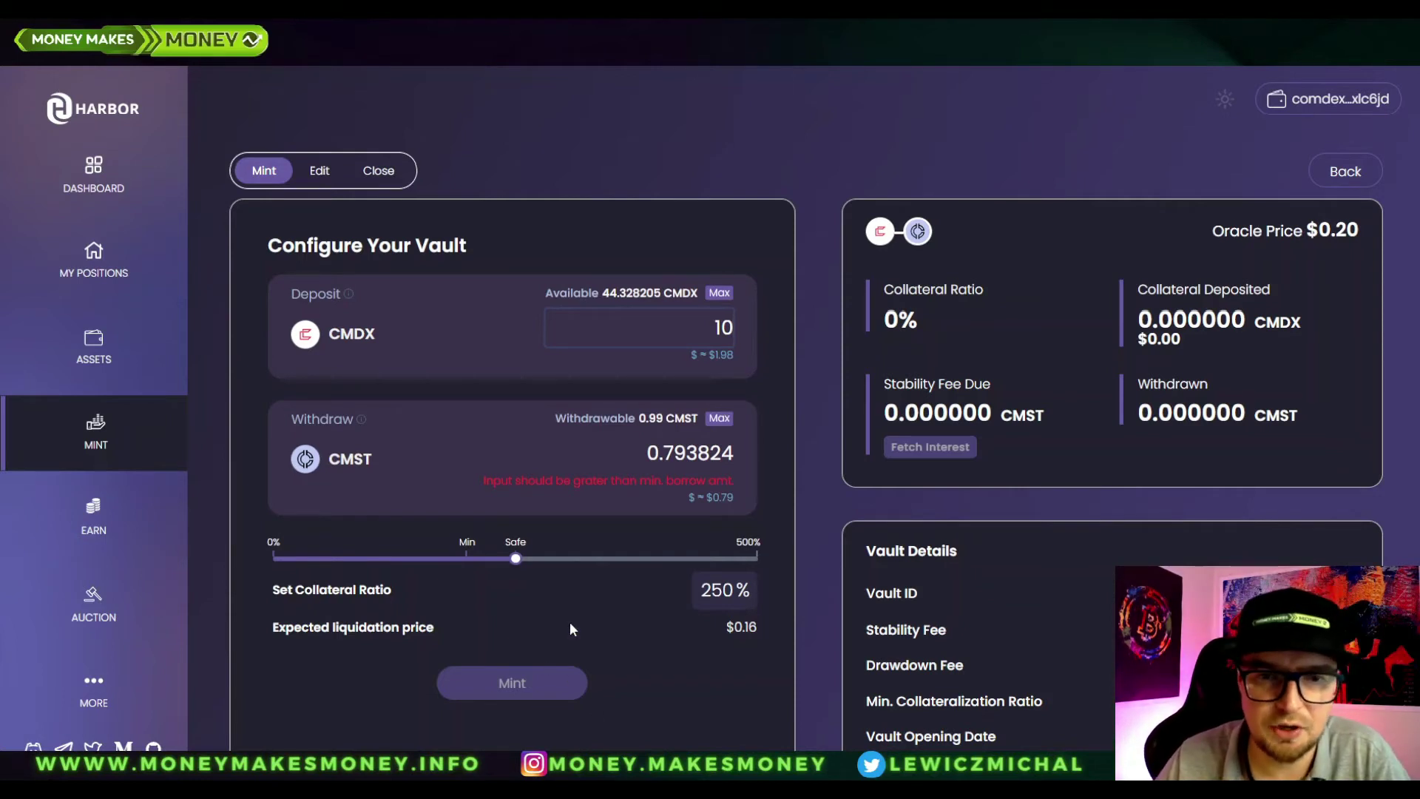
# Set the CMDX-A vault deposit to 20 CMDX at a 233% collateral ratio, mint CMST and approve the transaction.
pyautogui.click(718, 292)
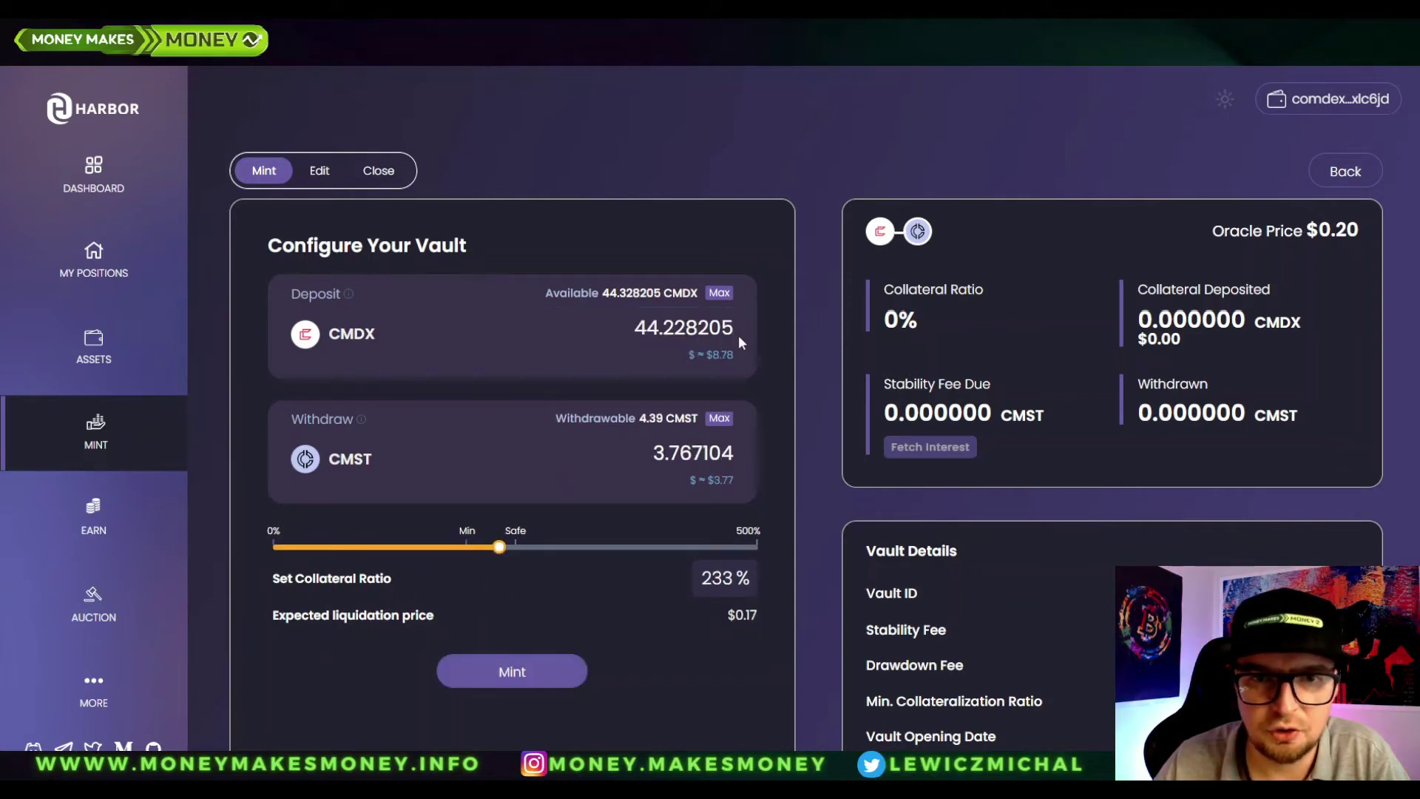
pyautogui.moveTo(727, 326); pyautogui.dragTo(622, 320)
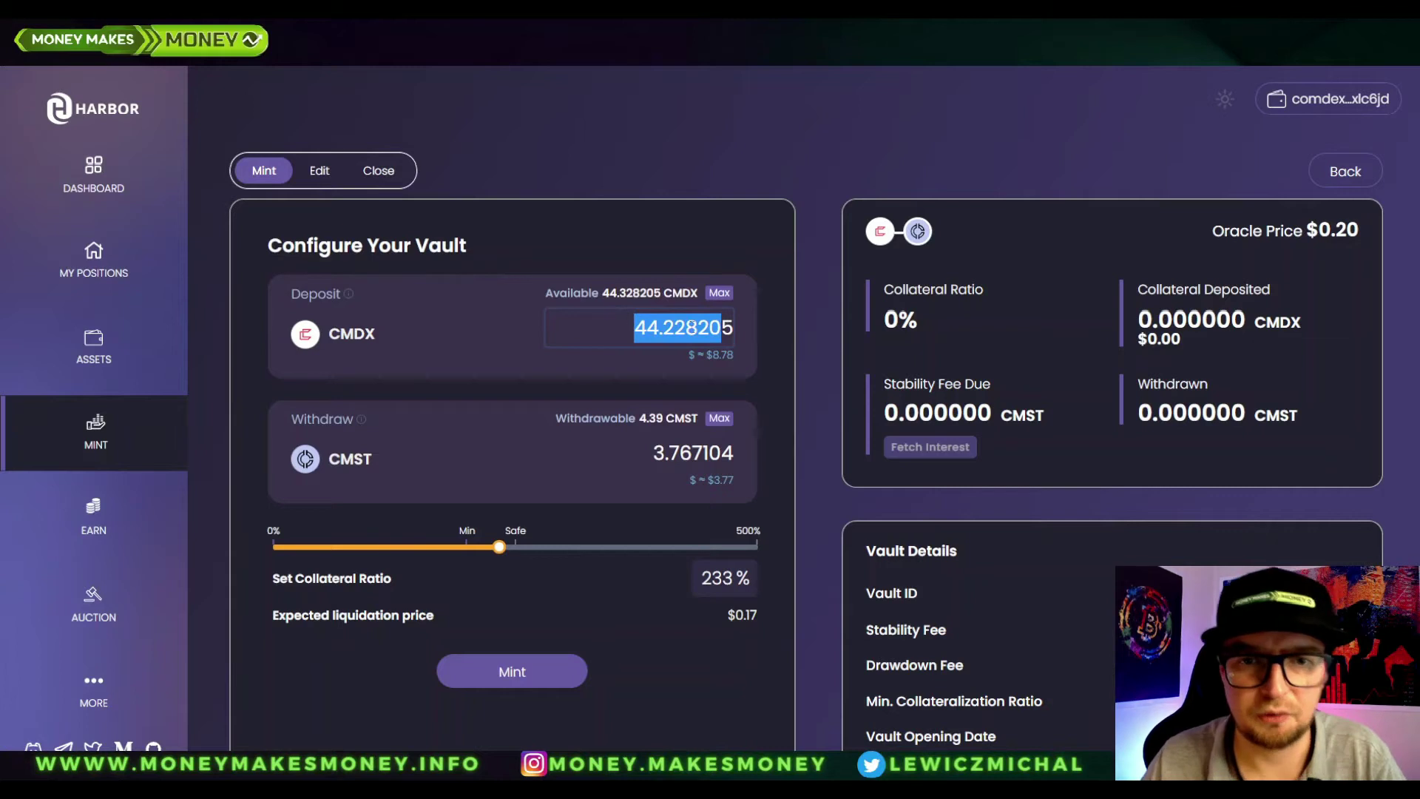
pyautogui.write('20')
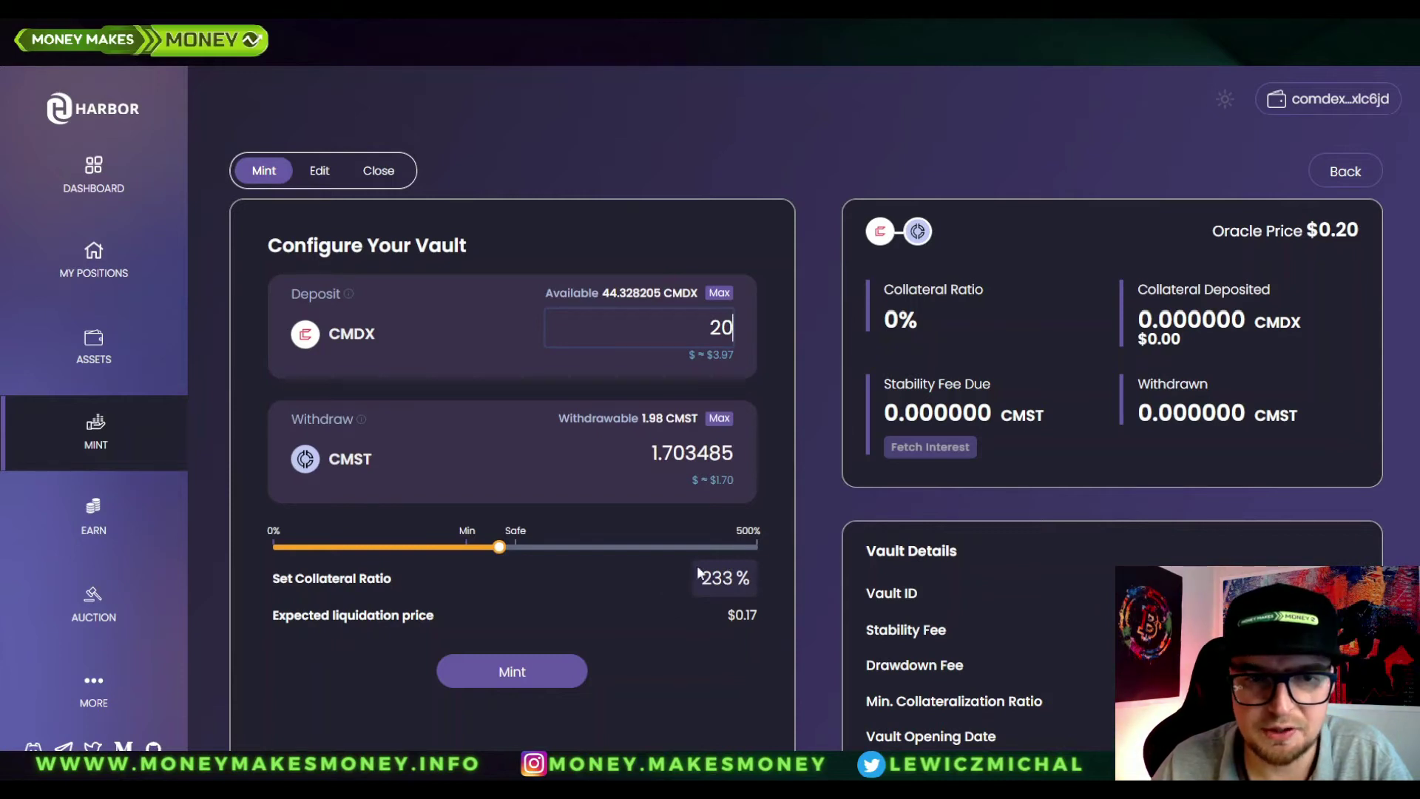
pyautogui.click(524, 674)
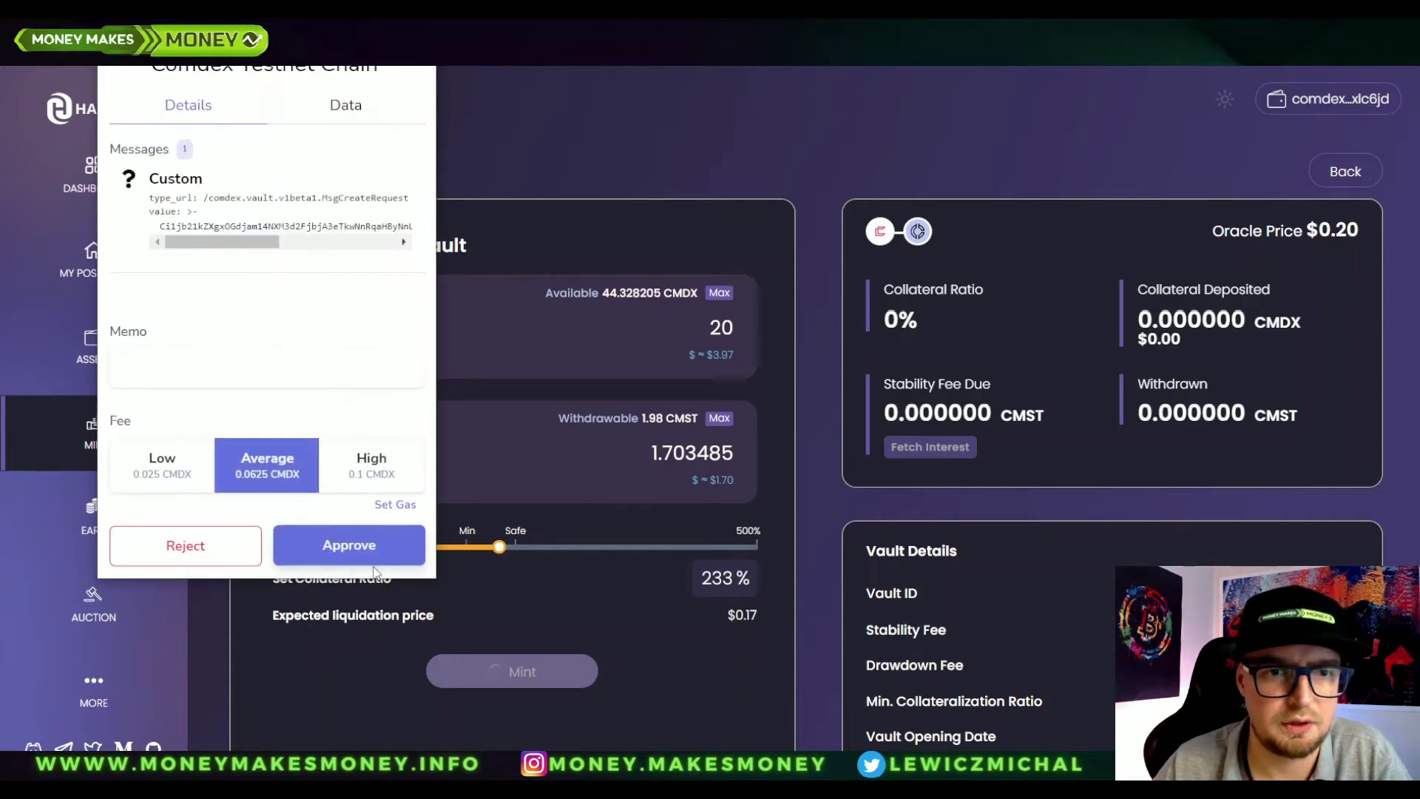
pyautogui.click(338, 545)
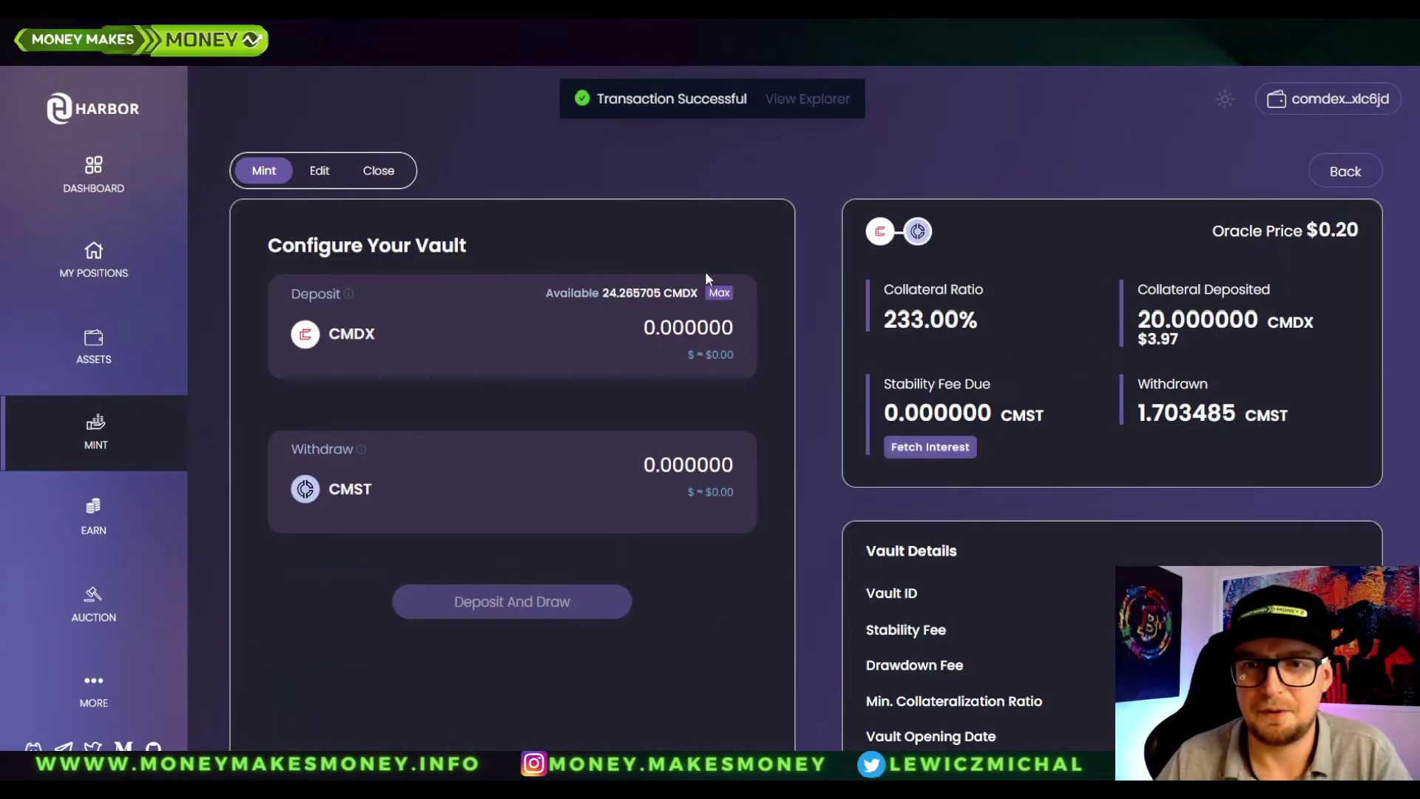
# Mint CMST from the OSMO-B vault with a deposit of 20 OSMO and approve the transaction.
pyautogui.click(95, 433)
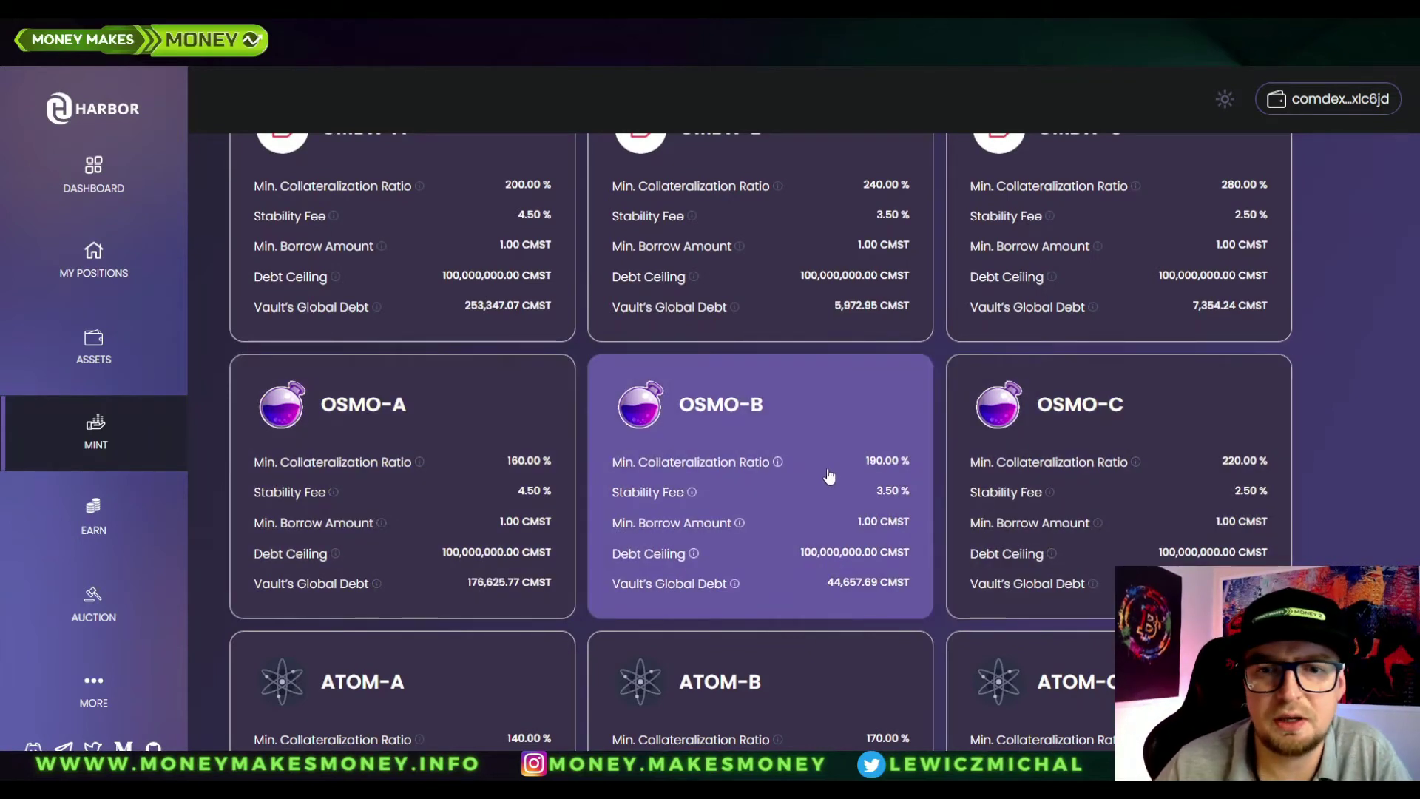
pyautogui.click(826, 478)
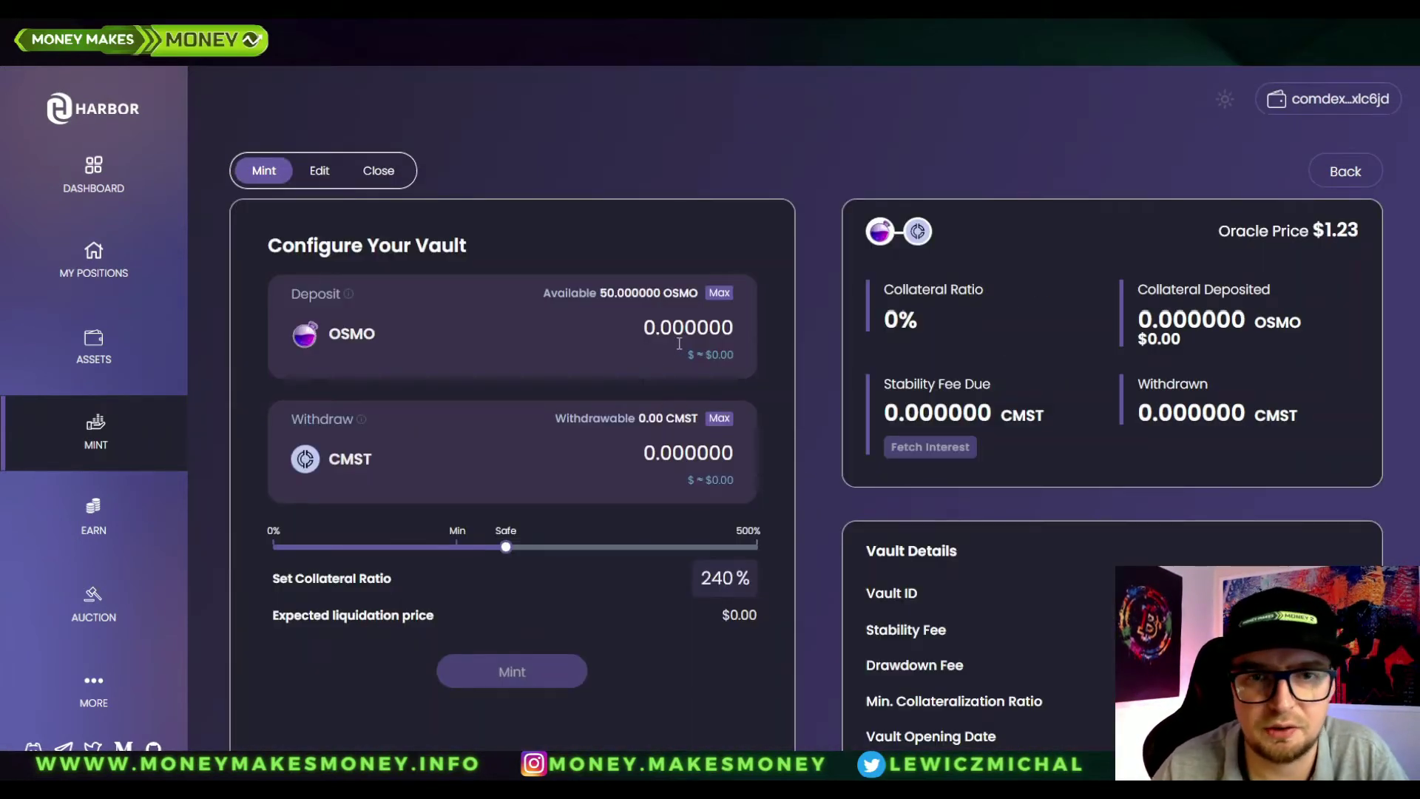
pyautogui.write('10')
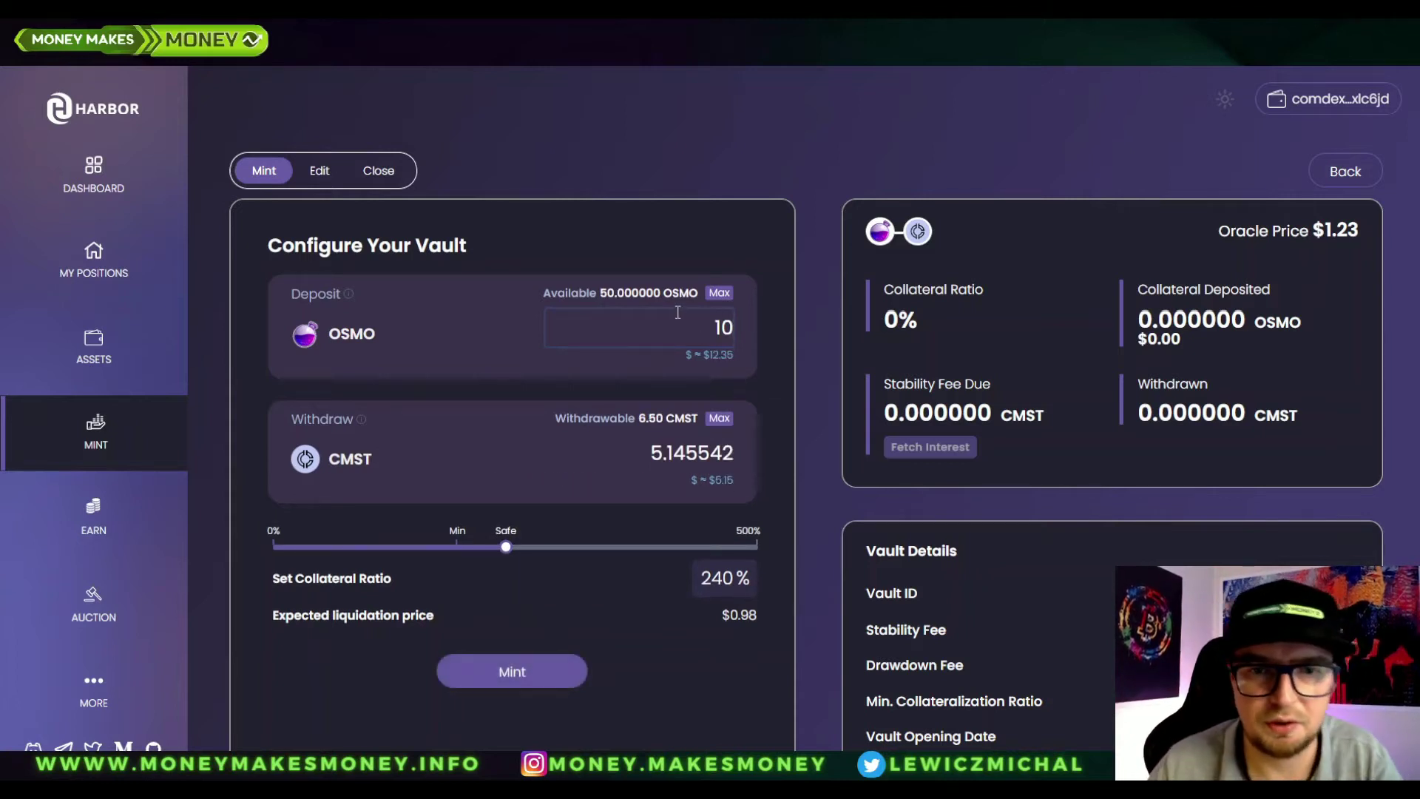
pyautogui.press('BackSpace')
pyautogui.press('BackSpace')
pyautogui.write('20')
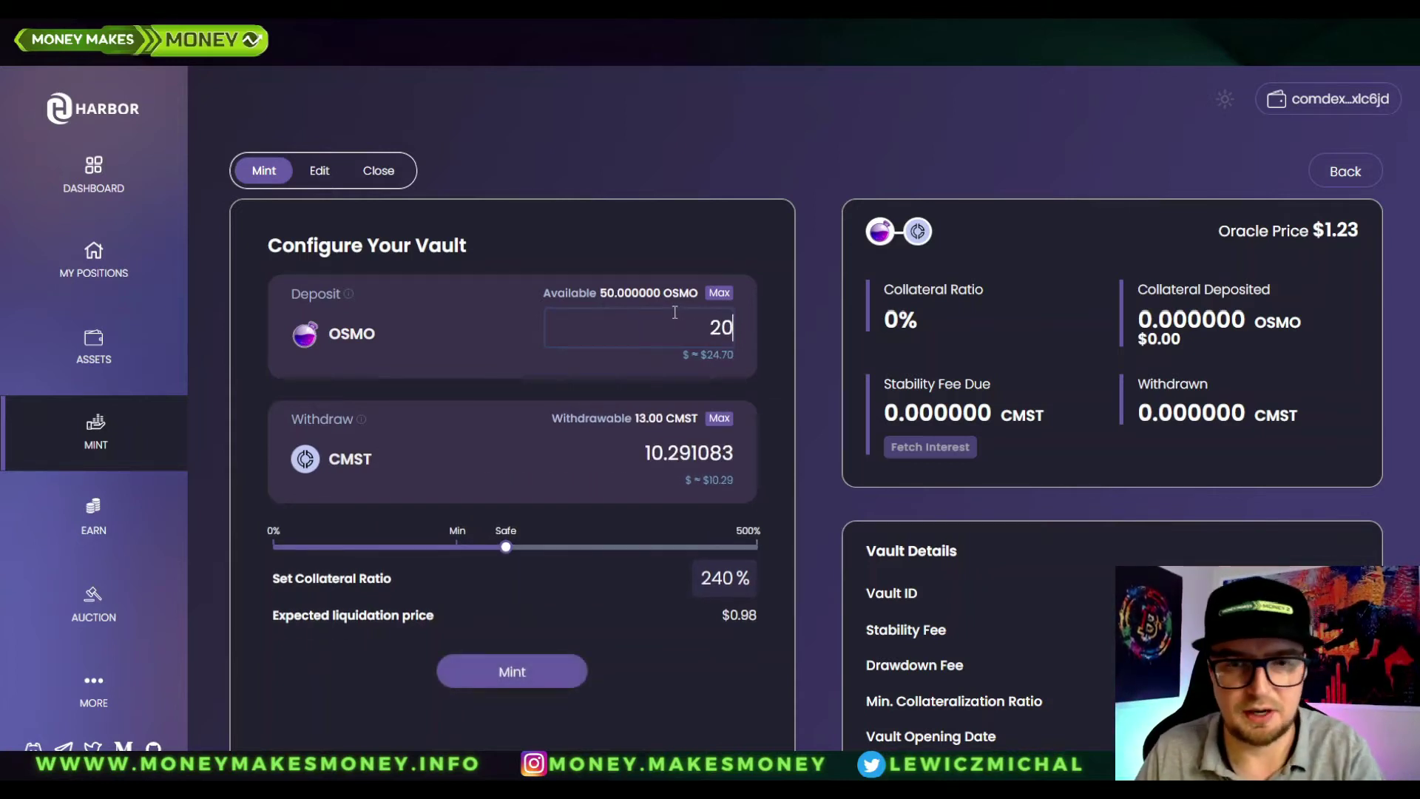
pyautogui.click(534, 672)
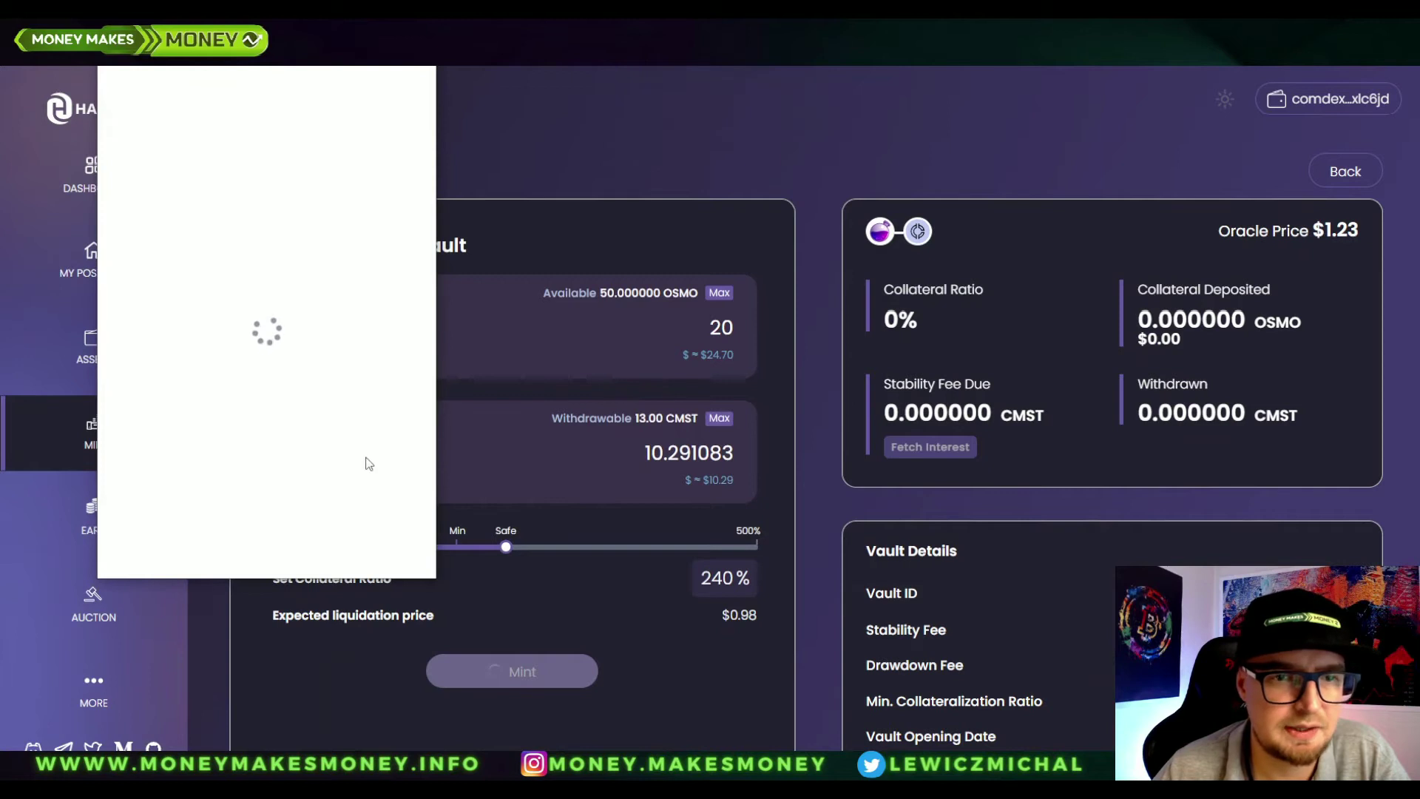
pyautogui.click(352, 558)
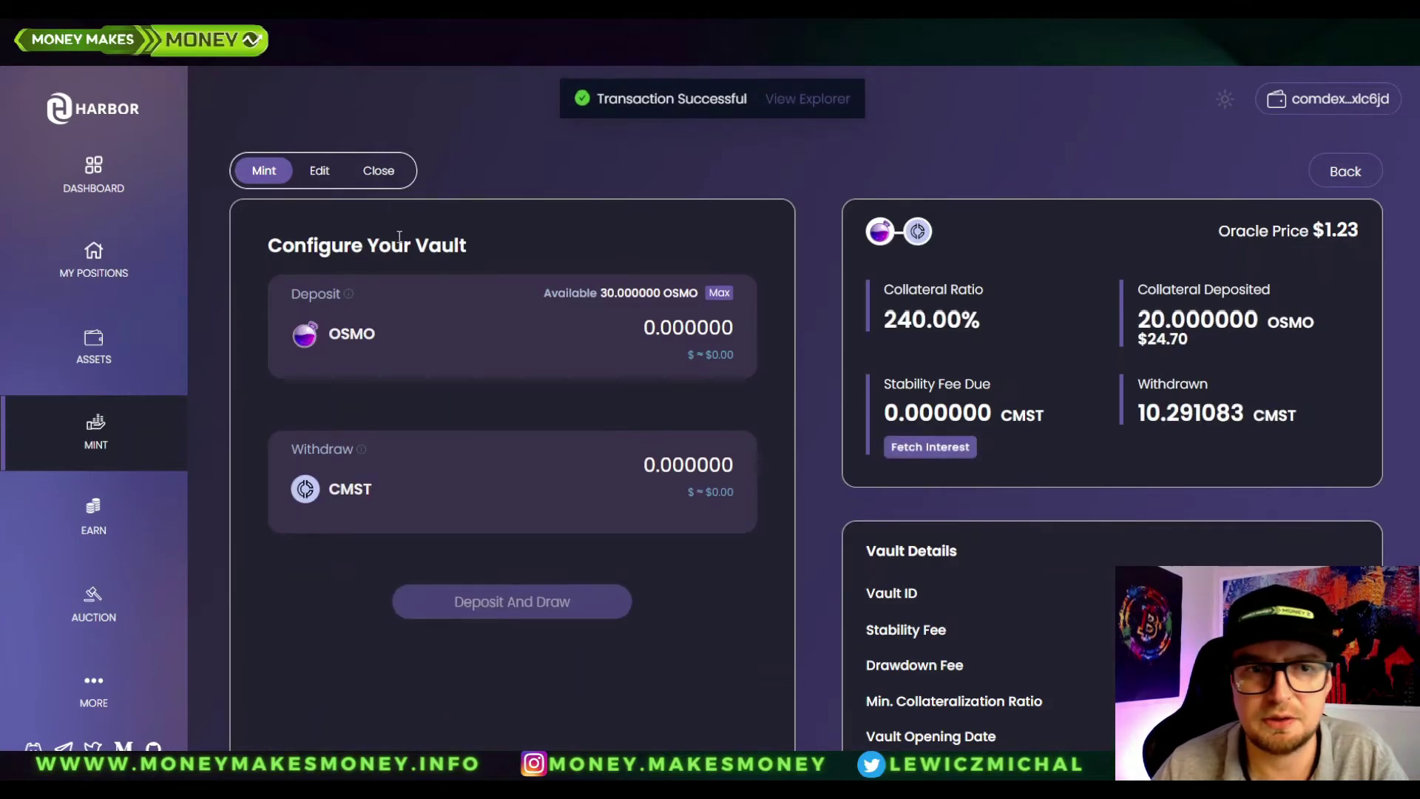
# Mint CMST from the ATOM-A vault with a deposit of 0.3 ATOM and approve the transaction.
pyautogui.click(108, 432)
pyautogui.scroll(-4, 564, 441)
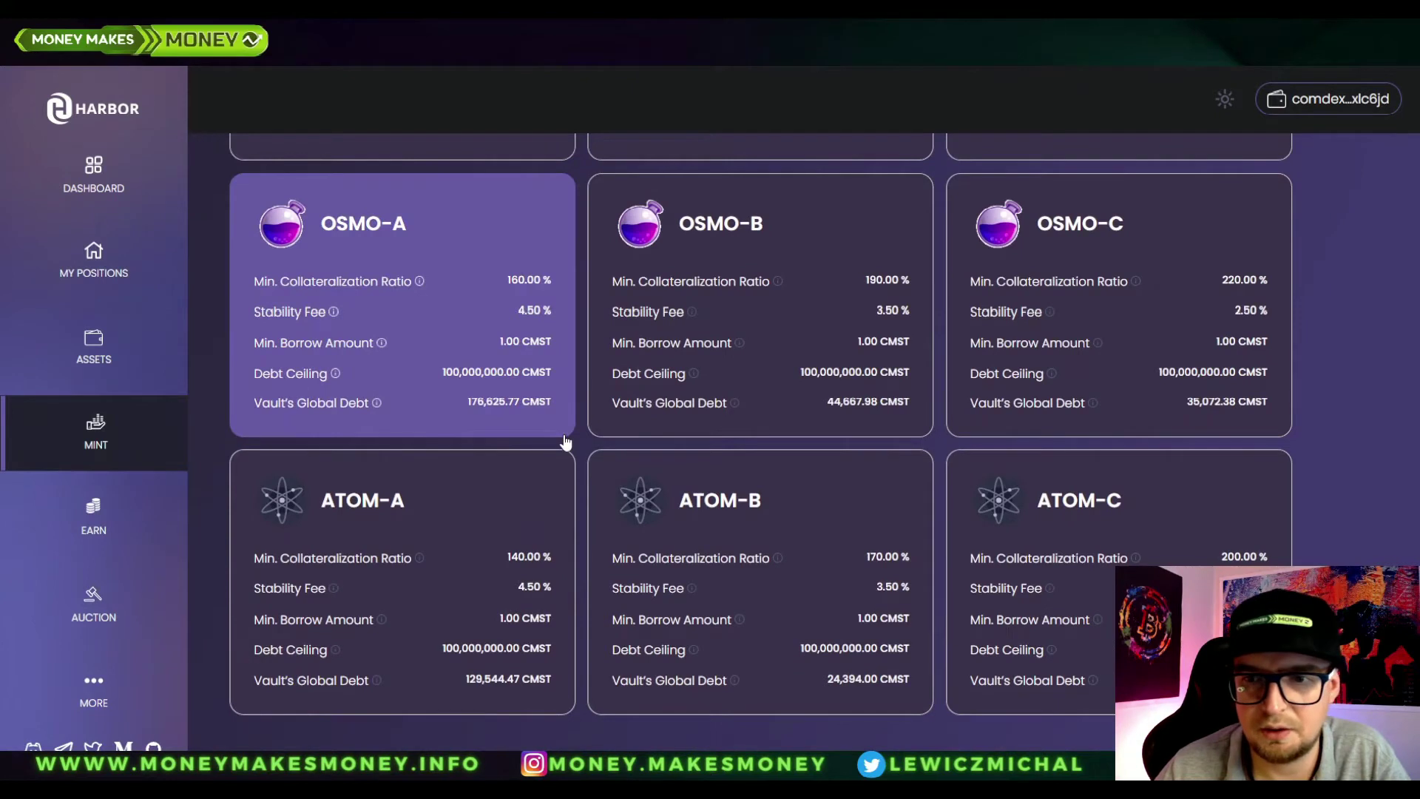
pyautogui.click(477, 520)
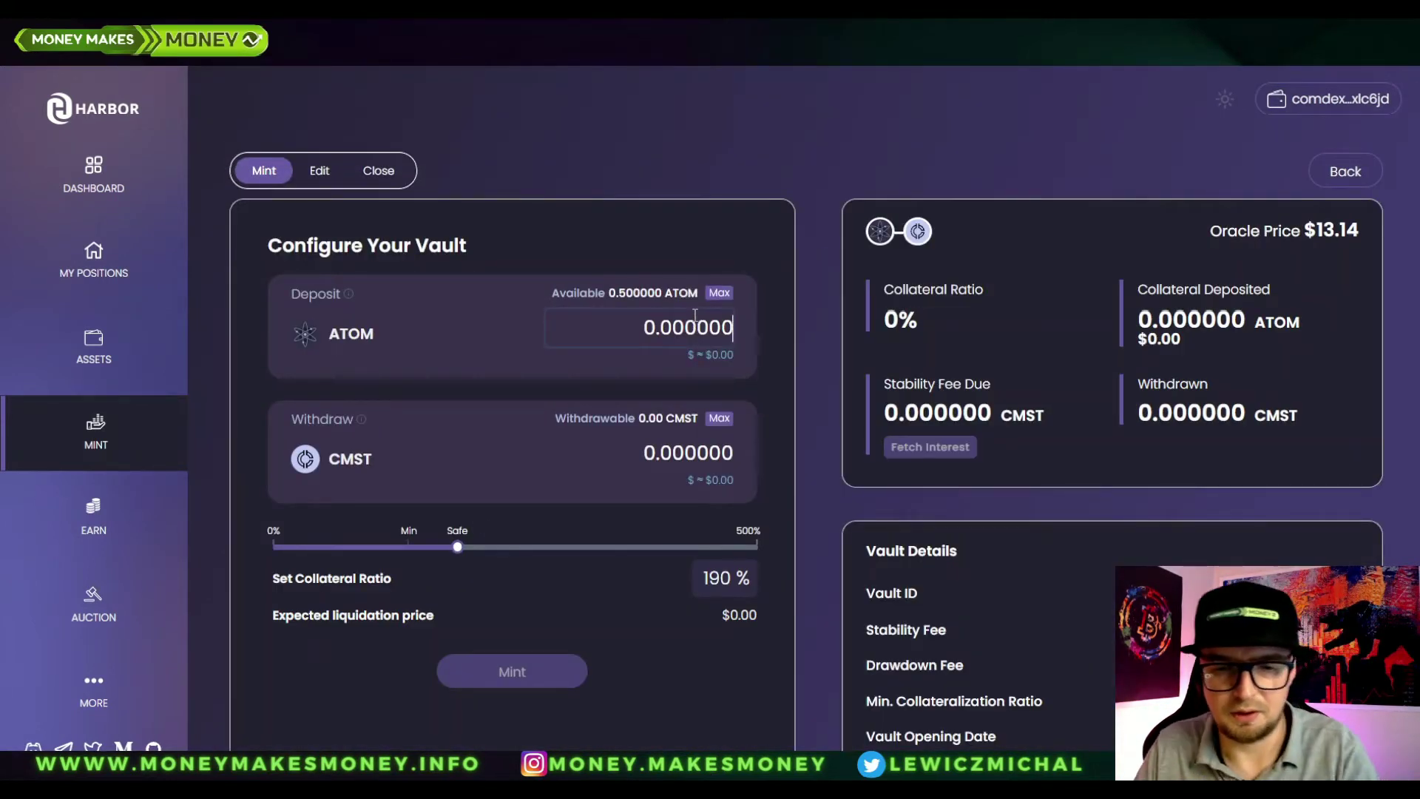
pyautogui.write('0.3')
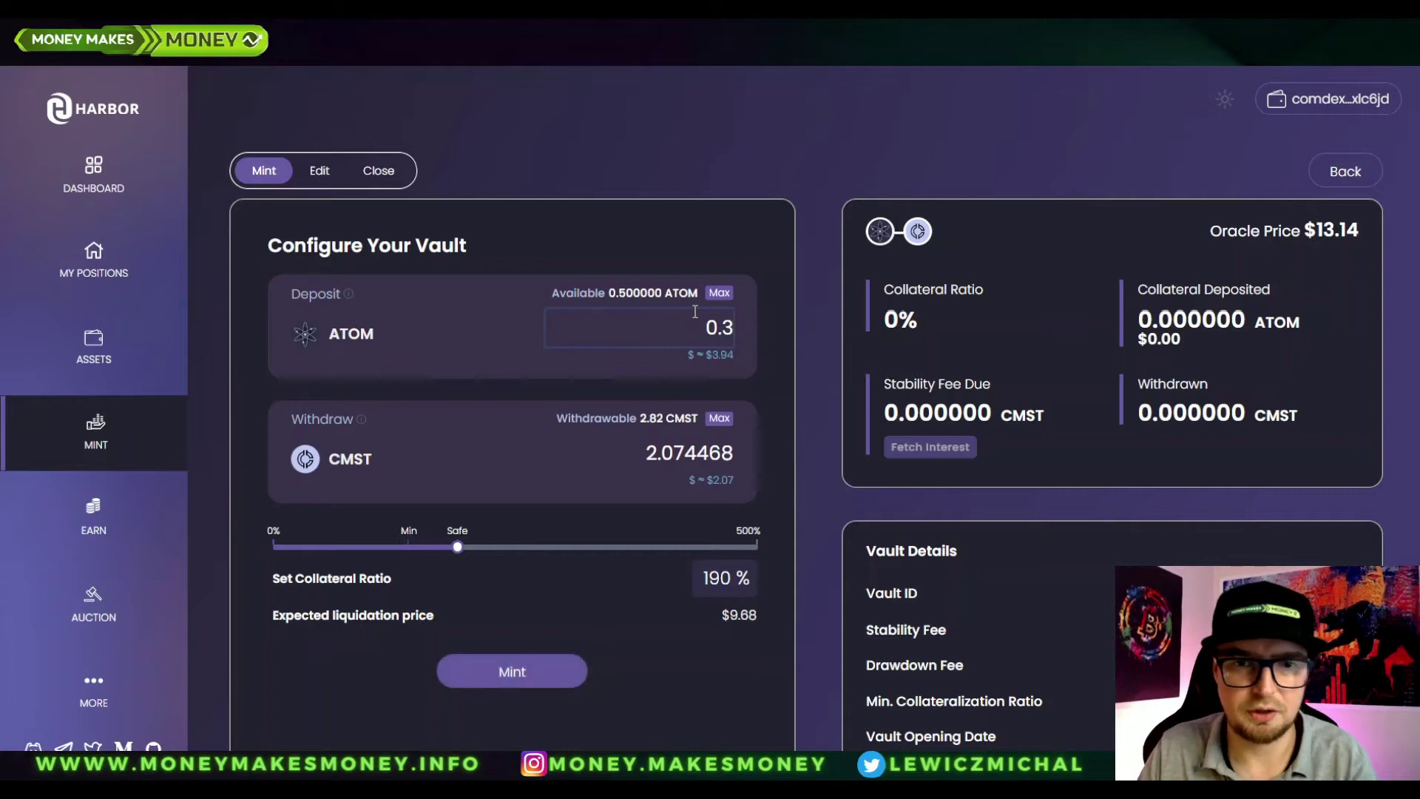
pyautogui.click(489, 686)
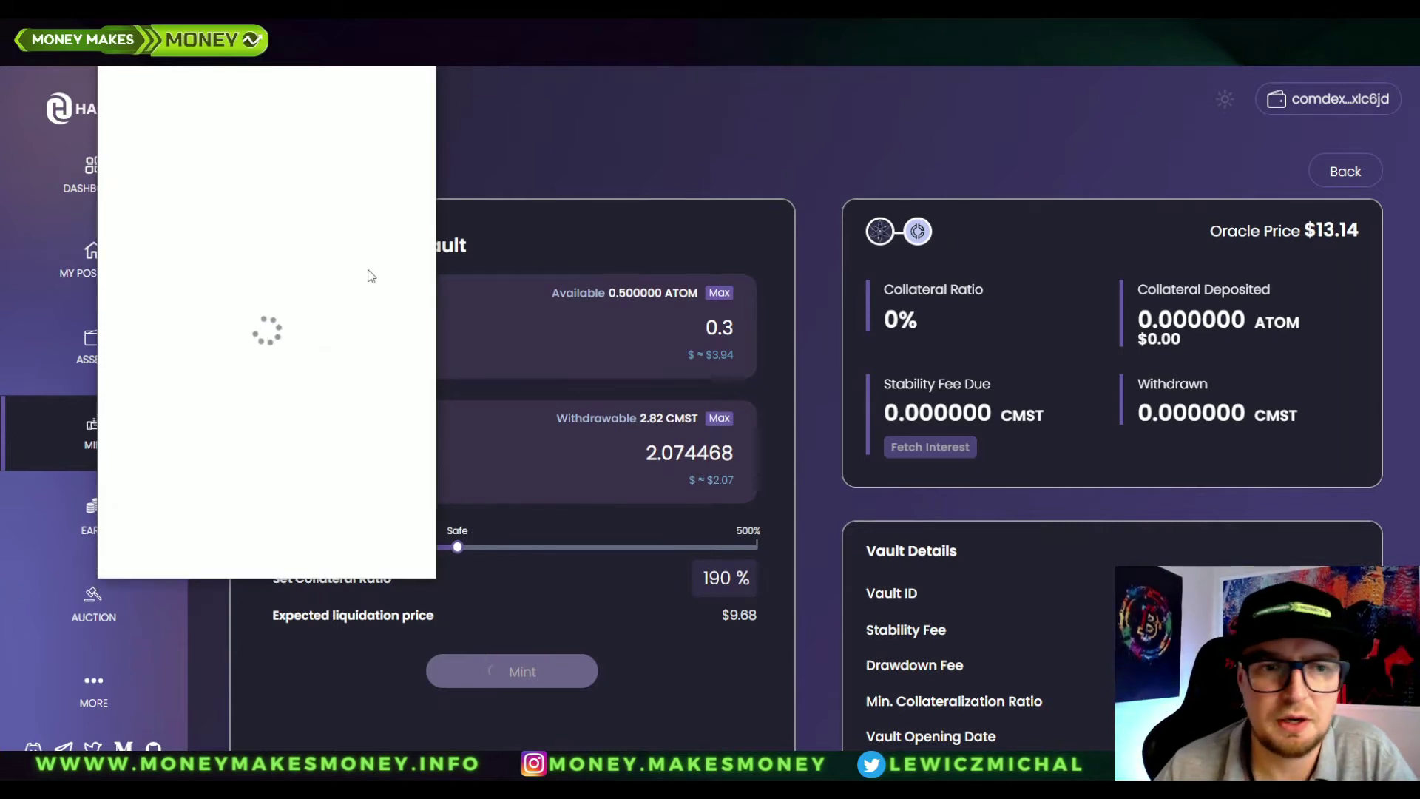
pyautogui.click(344, 551)
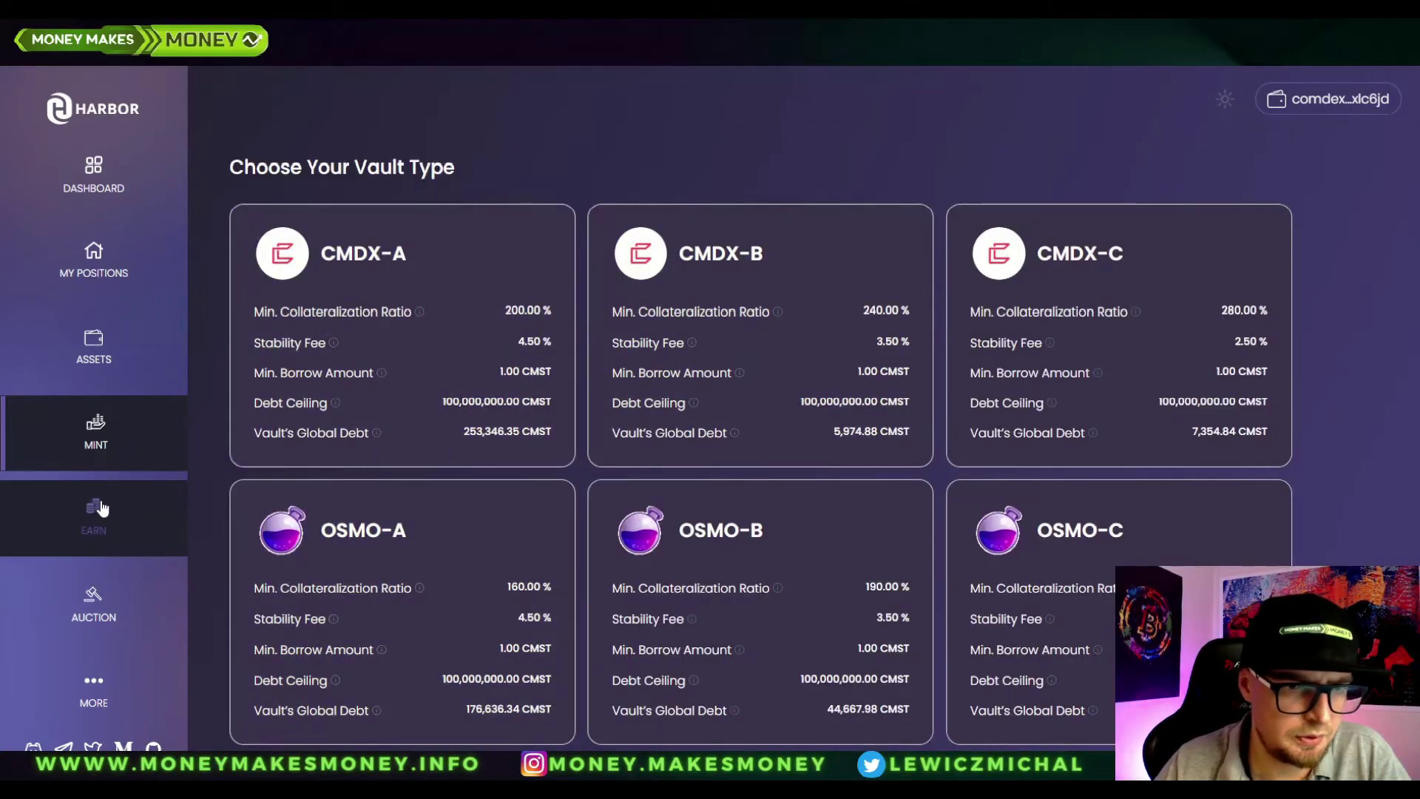
# Create an Earn locker with a deposit of 3 CMST and approve the transaction in Keplr.
pyautogui.click(103, 508)
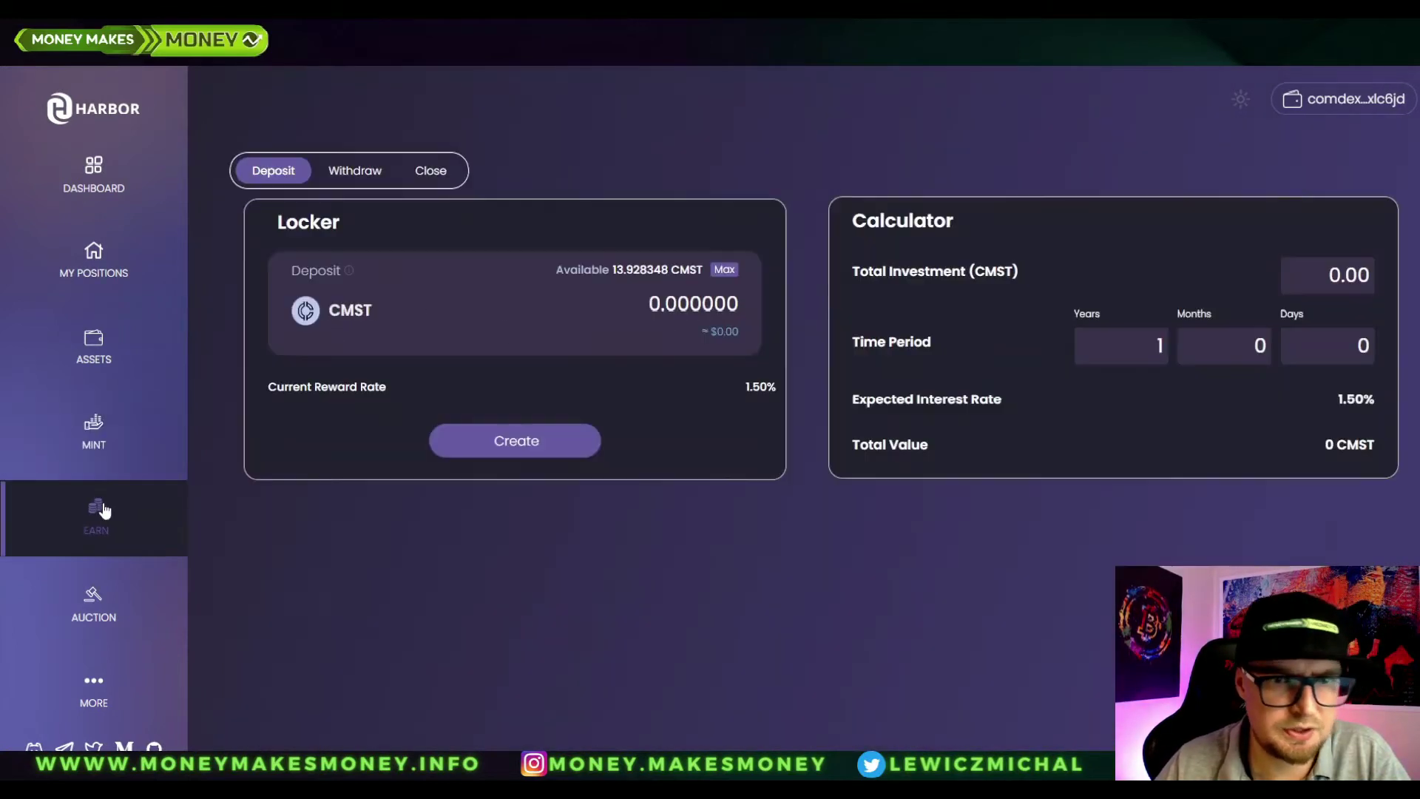
pyautogui.click(560, 312)
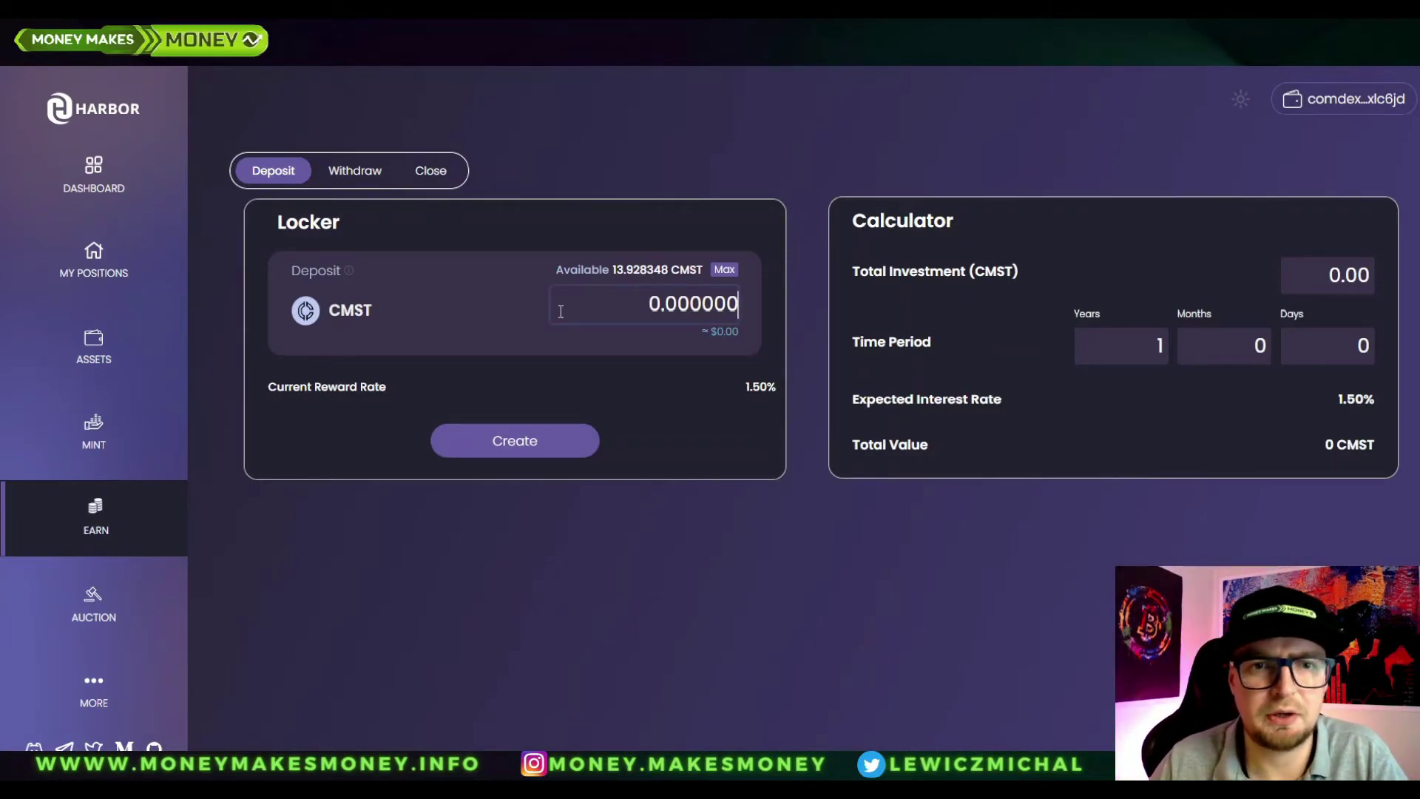
pyautogui.write('3')
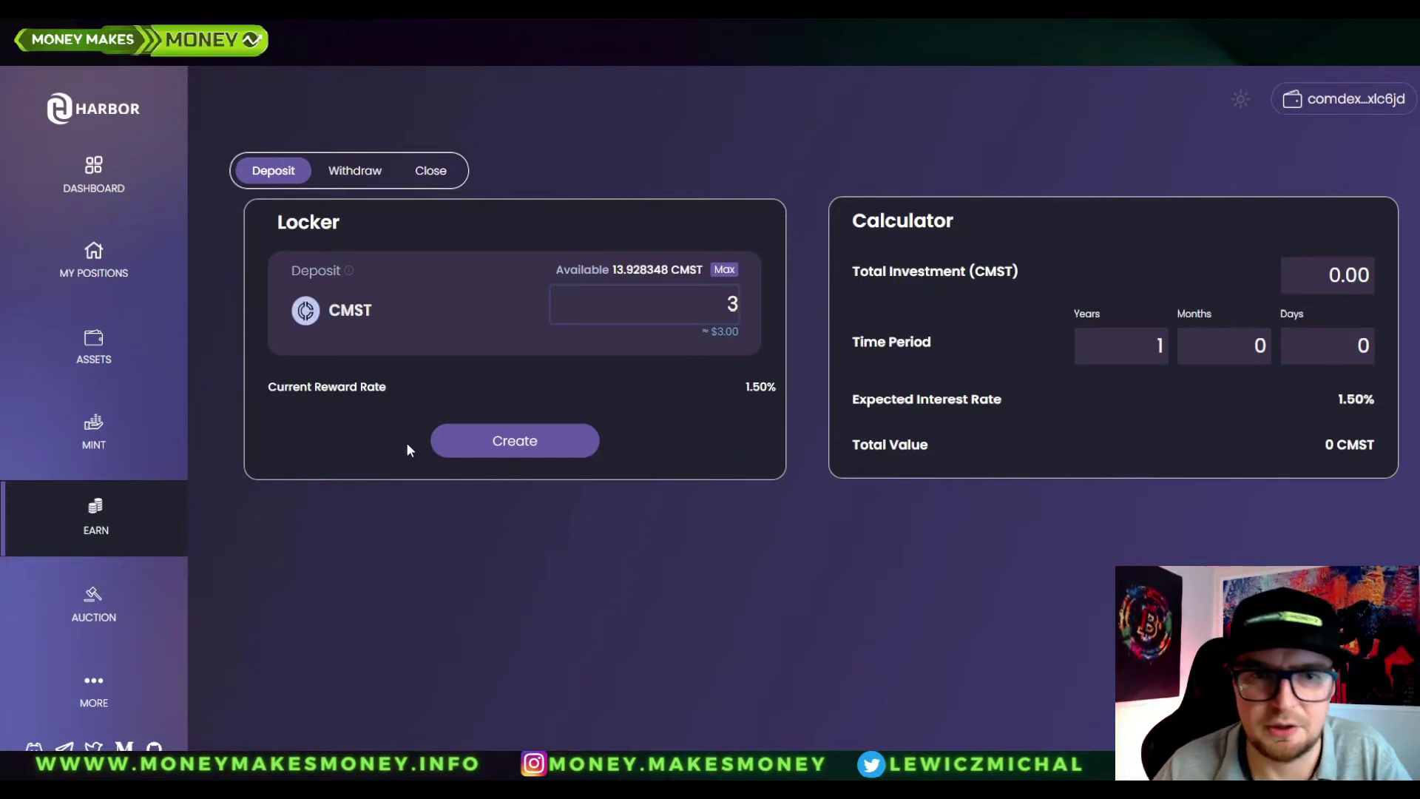
pyautogui.click(518, 447)
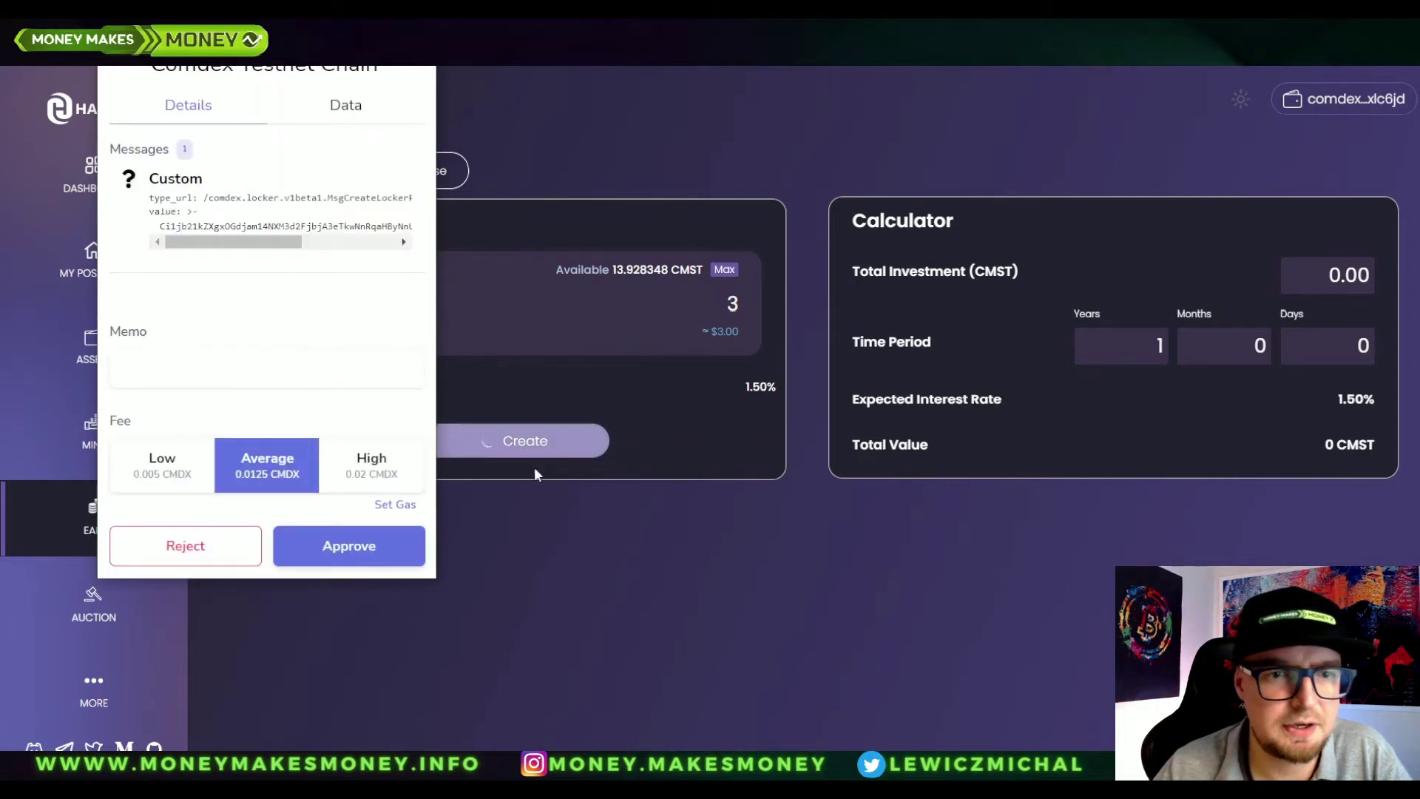
pyautogui.click(375, 545)
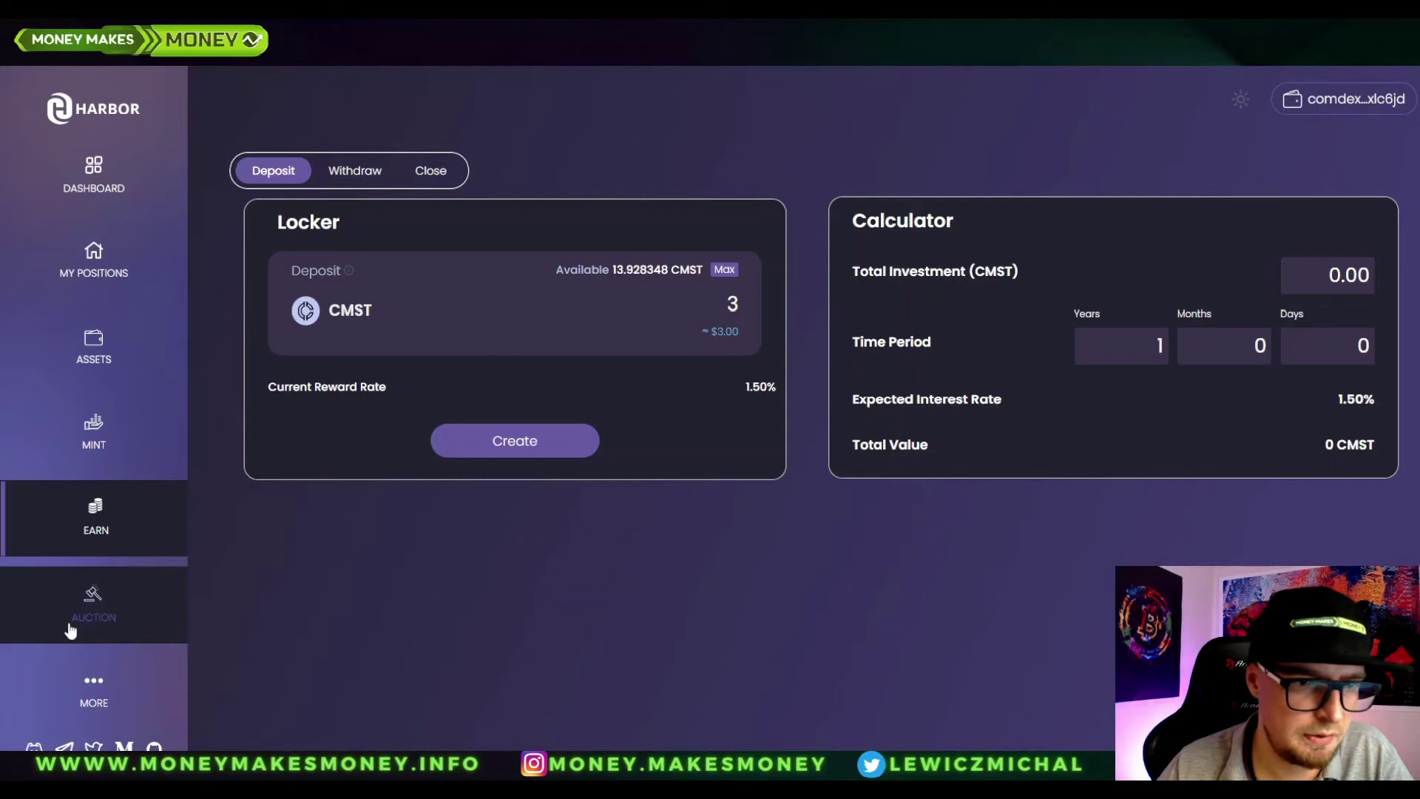
# Try to bid 0.000004 CMST on the 4.337908 ATOM collateral auction with a maximum price of 1 CMST/ATOM and approve the transaction.
pyautogui.click(73, 601)
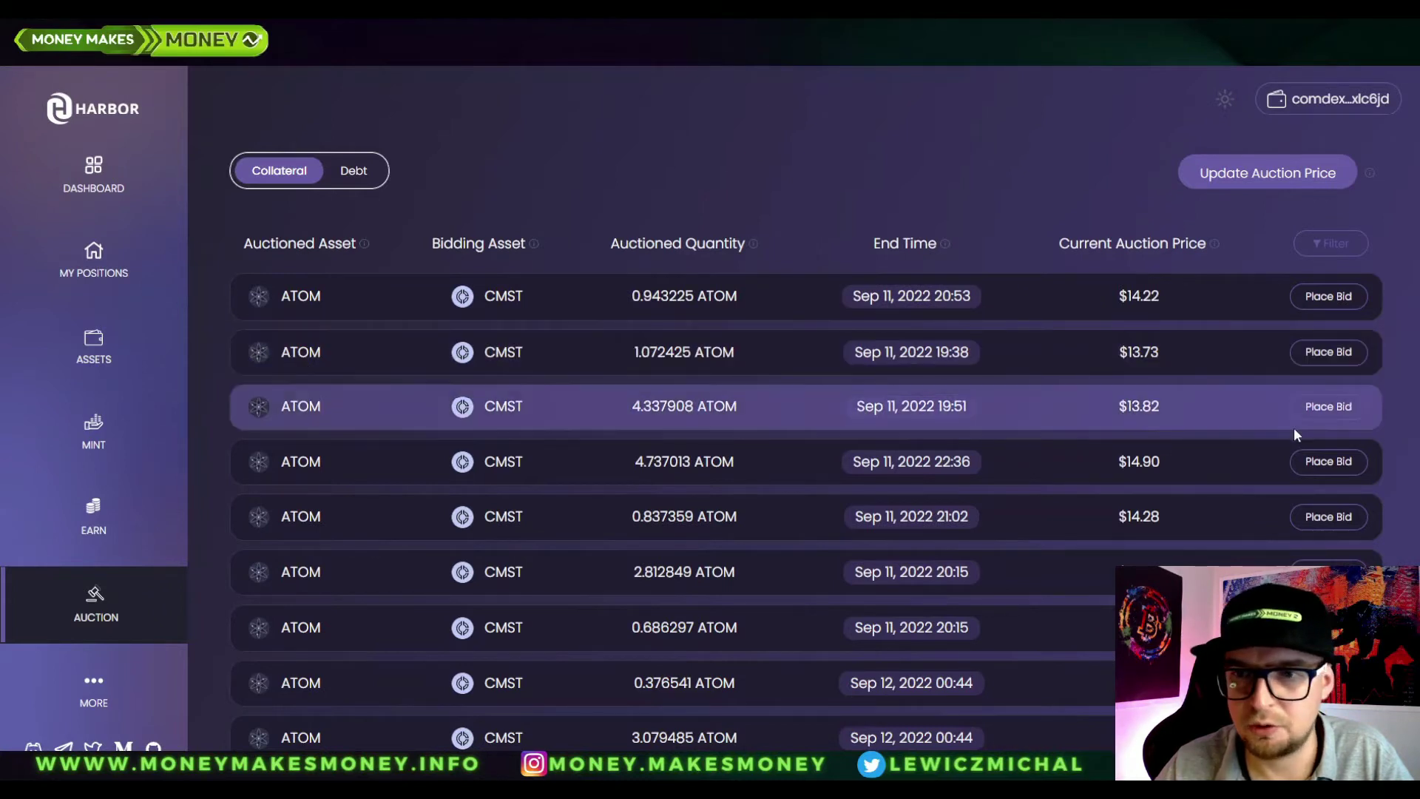
pyautogui.click(1335, 406)
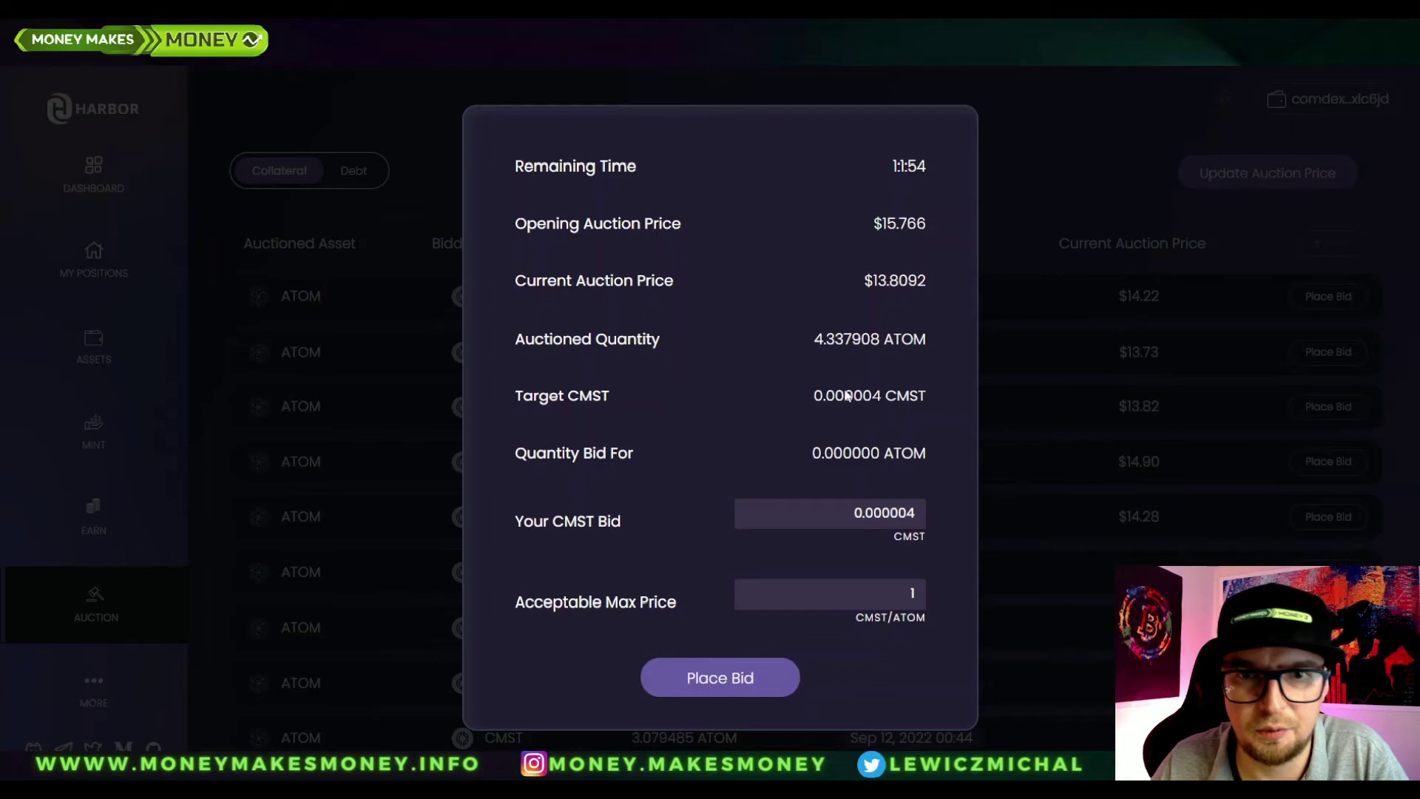
pyautogui.click(741, 675)
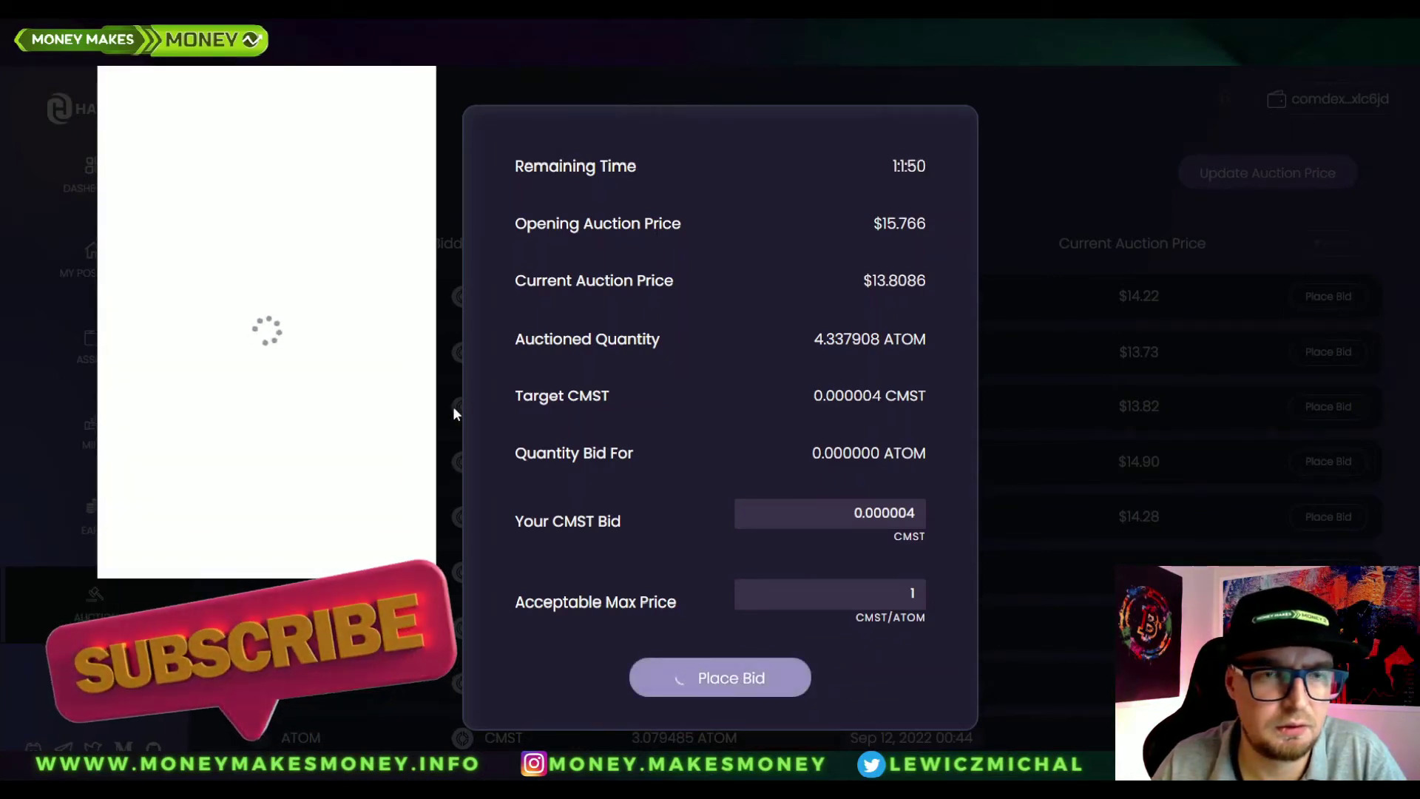
pyautogui.click(333, 547)
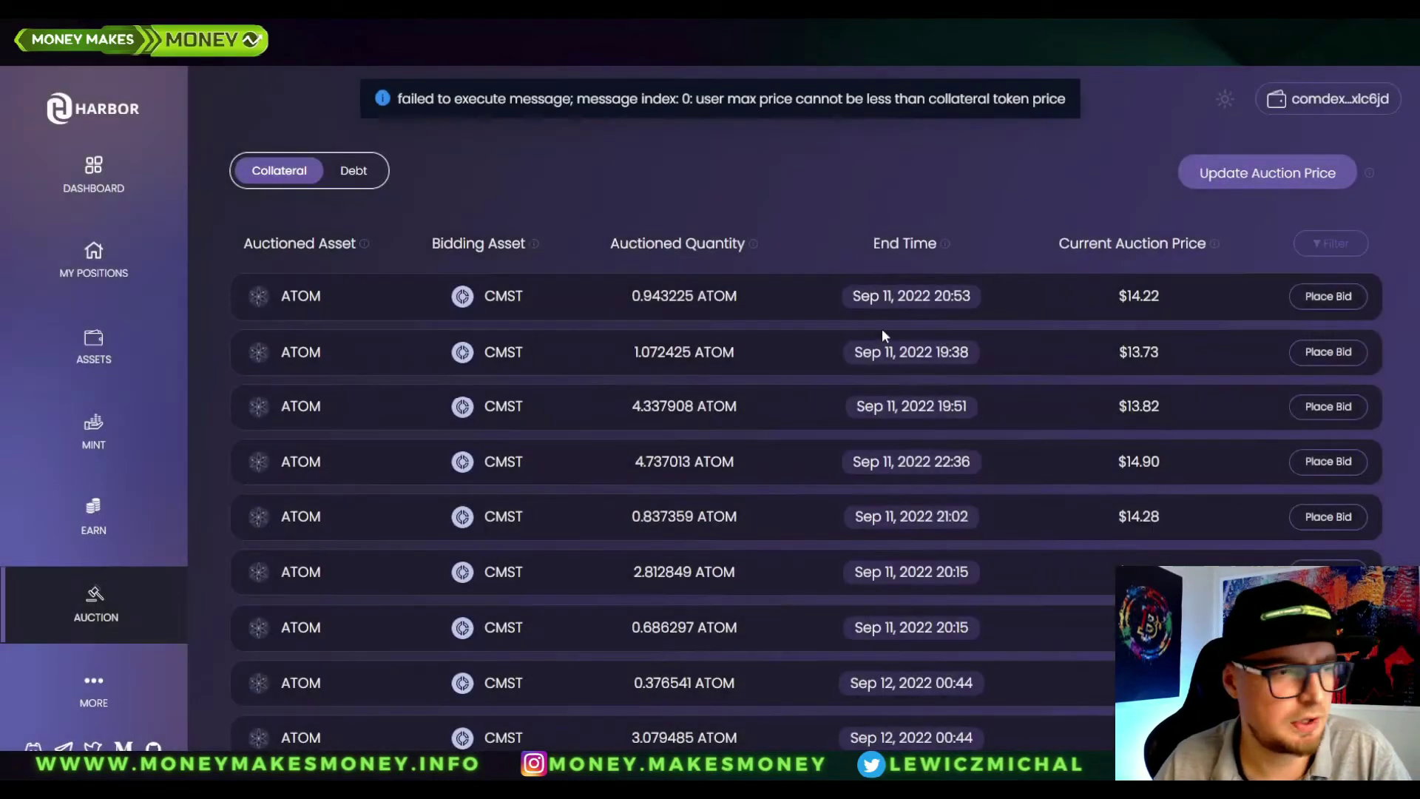
# Try to close the CMDX-A vault from the vault positions and approve the transaction in Keplr.
pyautogui.click(104, 264)
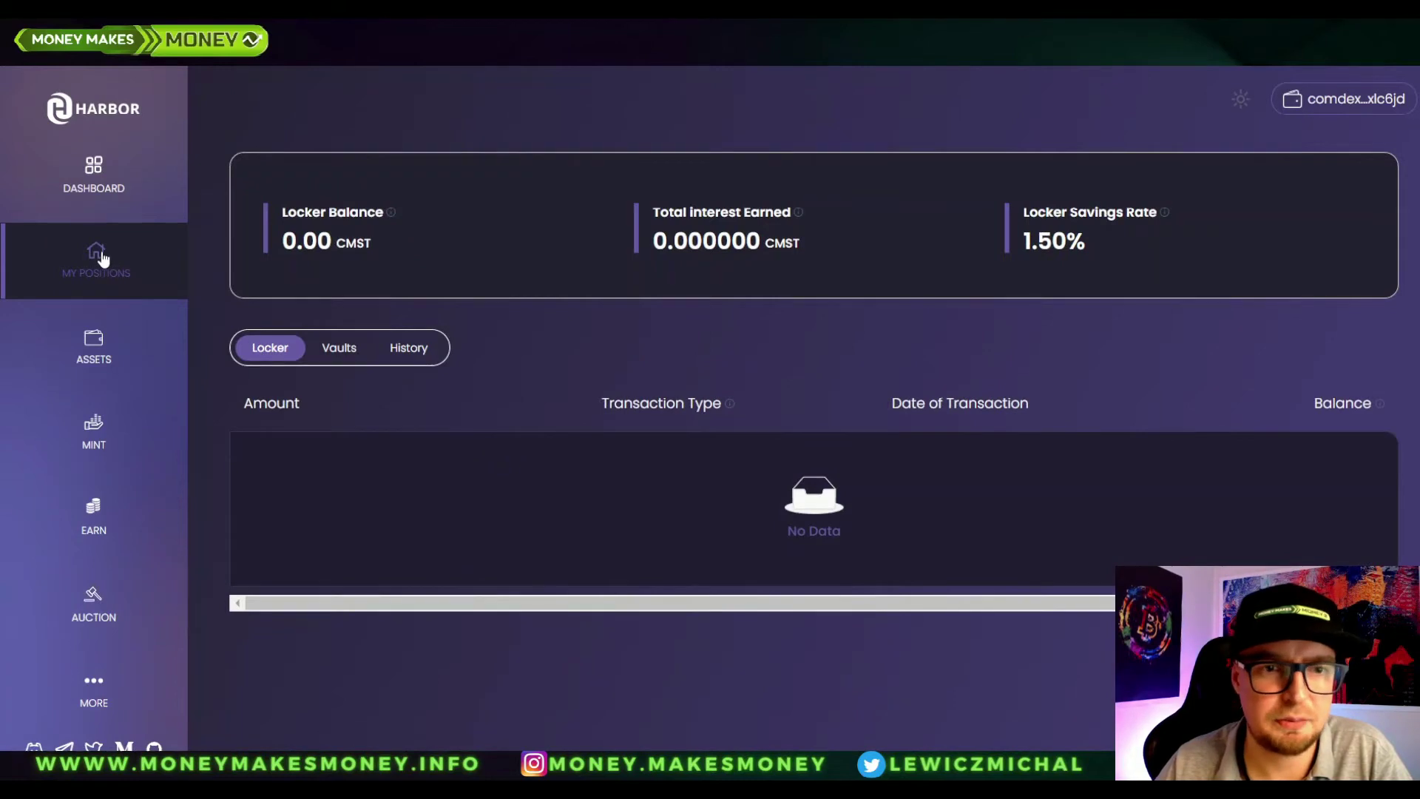
pyautogui.click(337, 350)
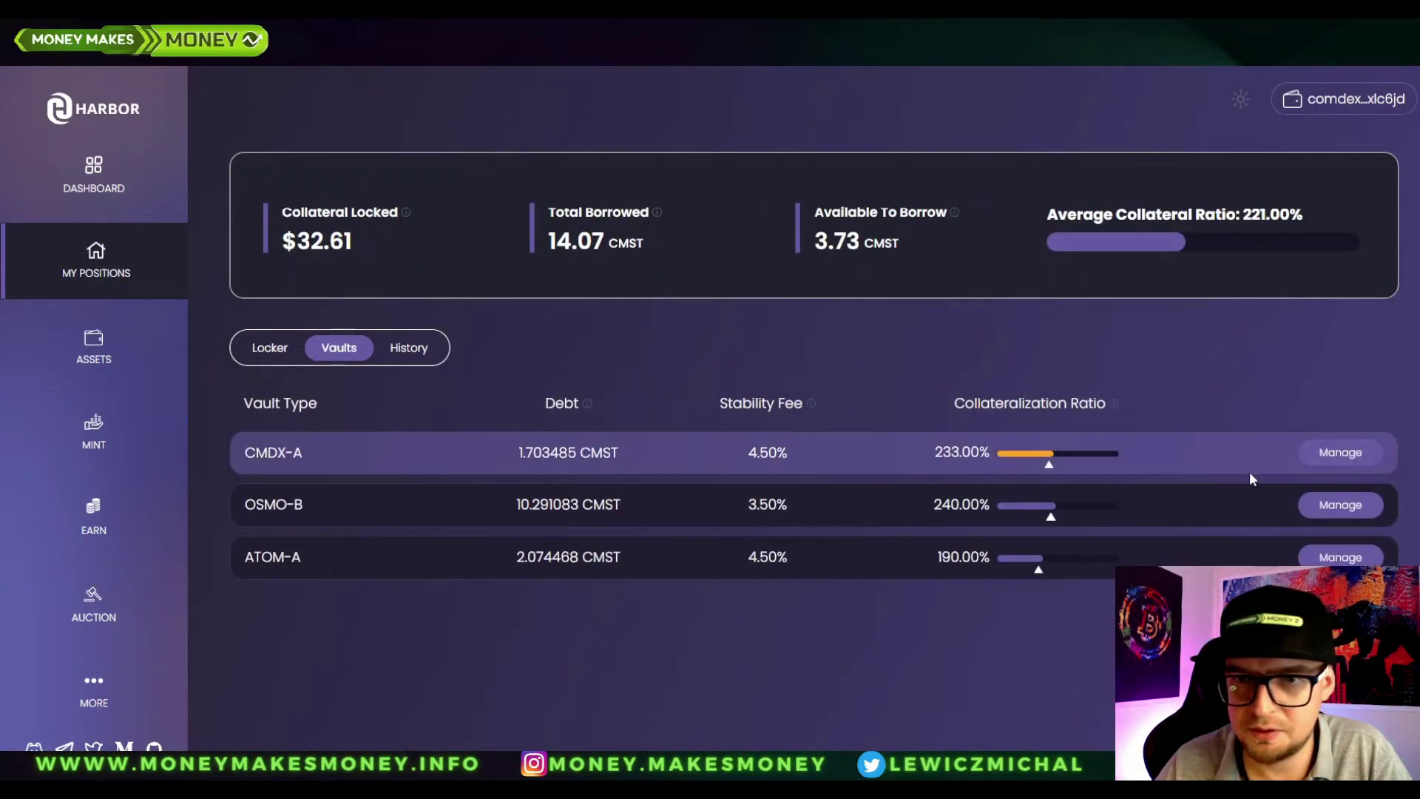
pyautogui.click(1340, 452)
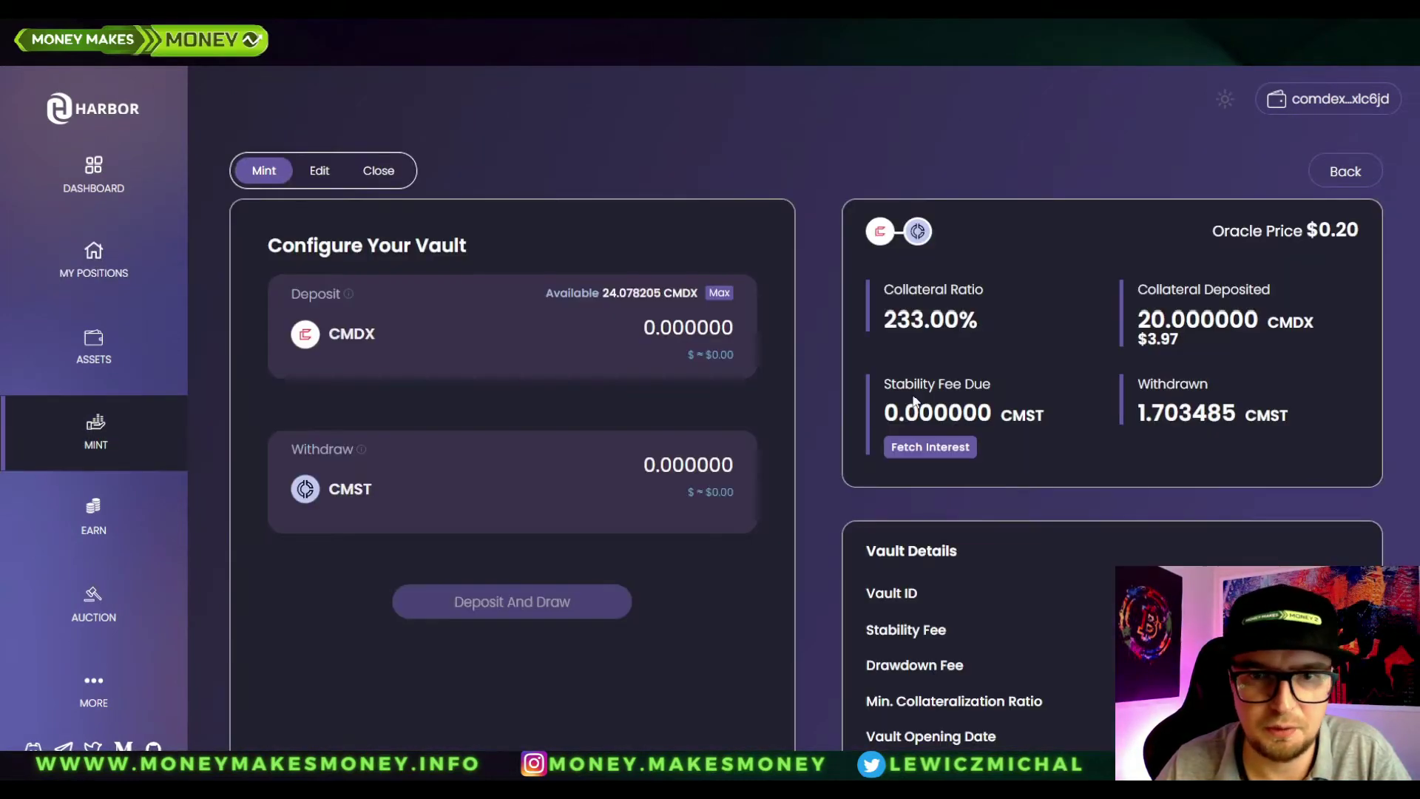
pyautogui.click(383, 176)
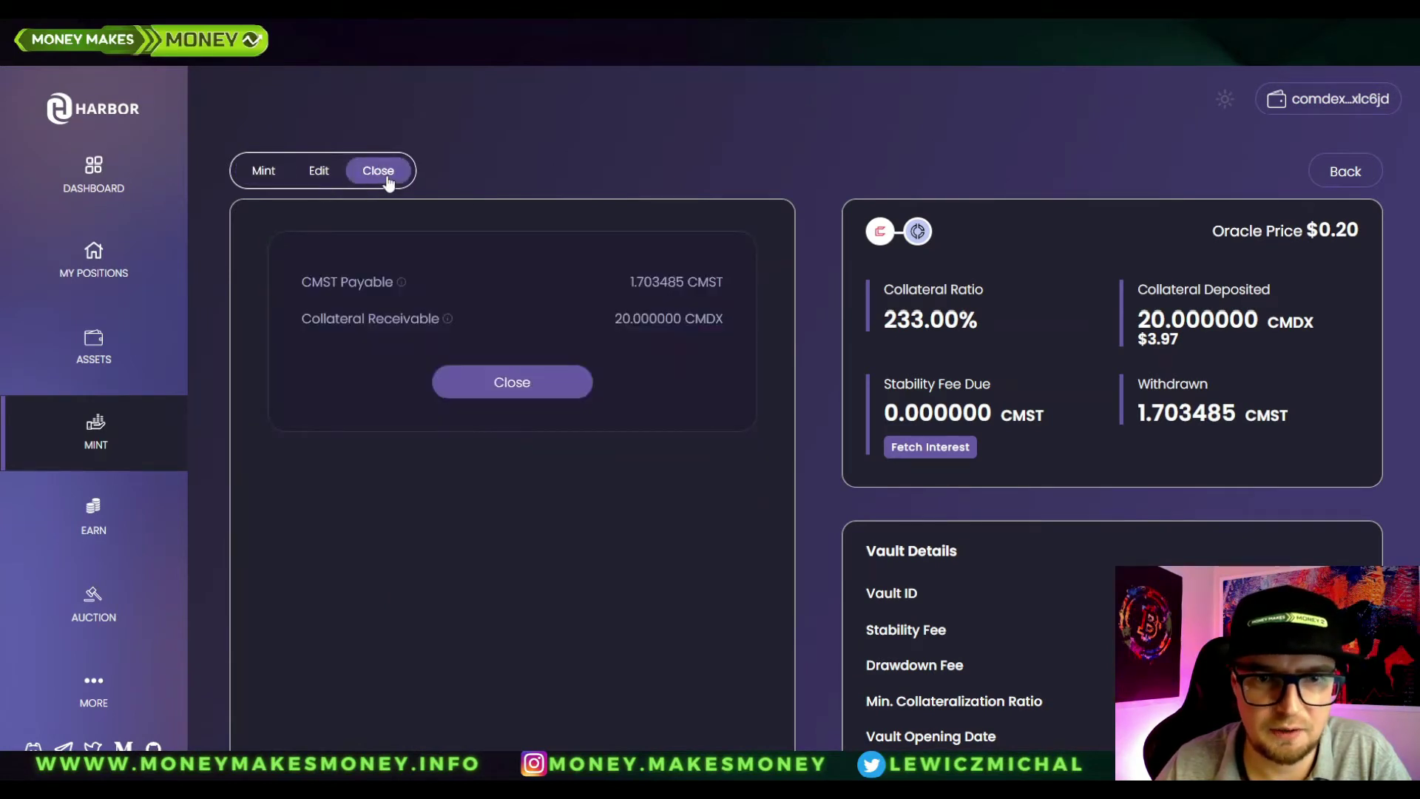
pyautogui.click(512, 383)
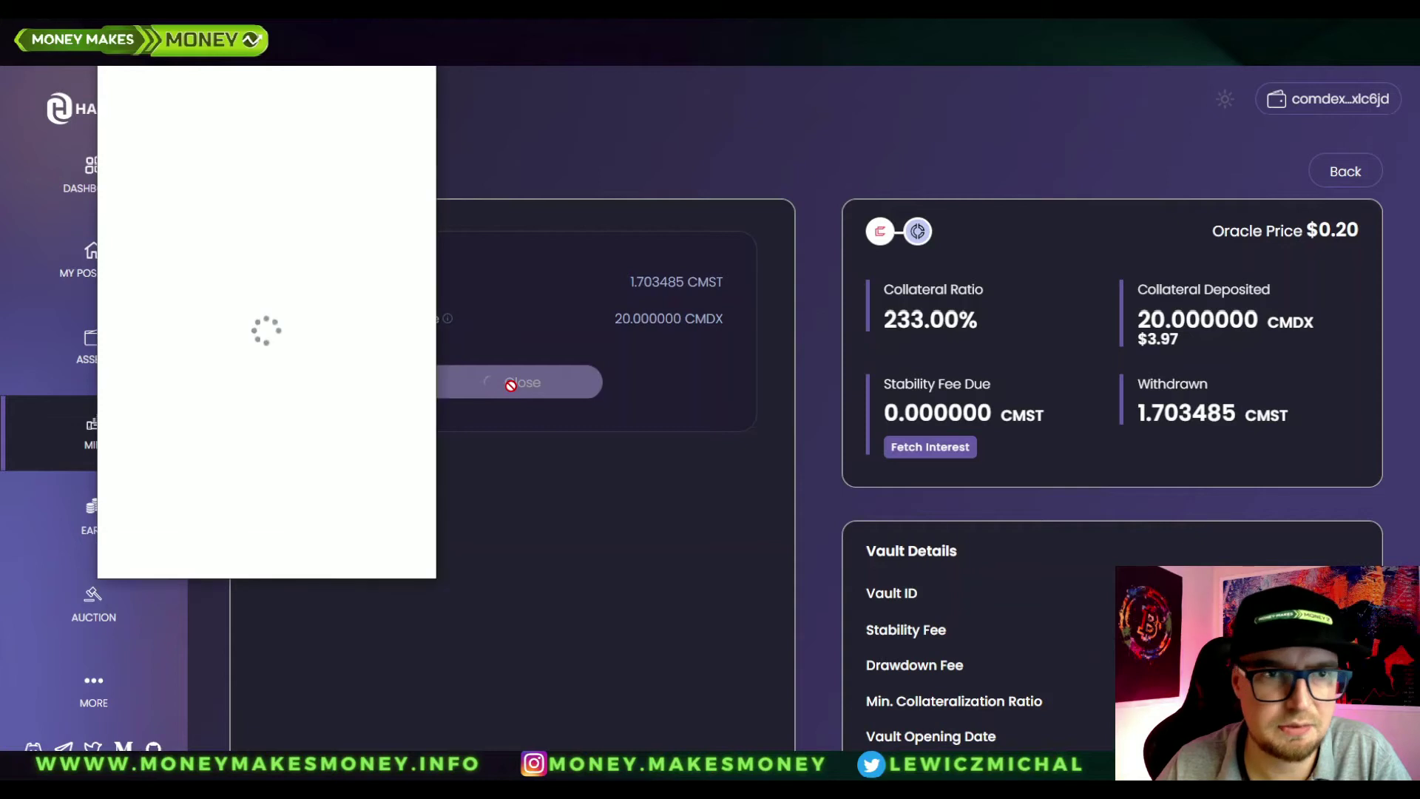
pyautogui.click(366, 544)
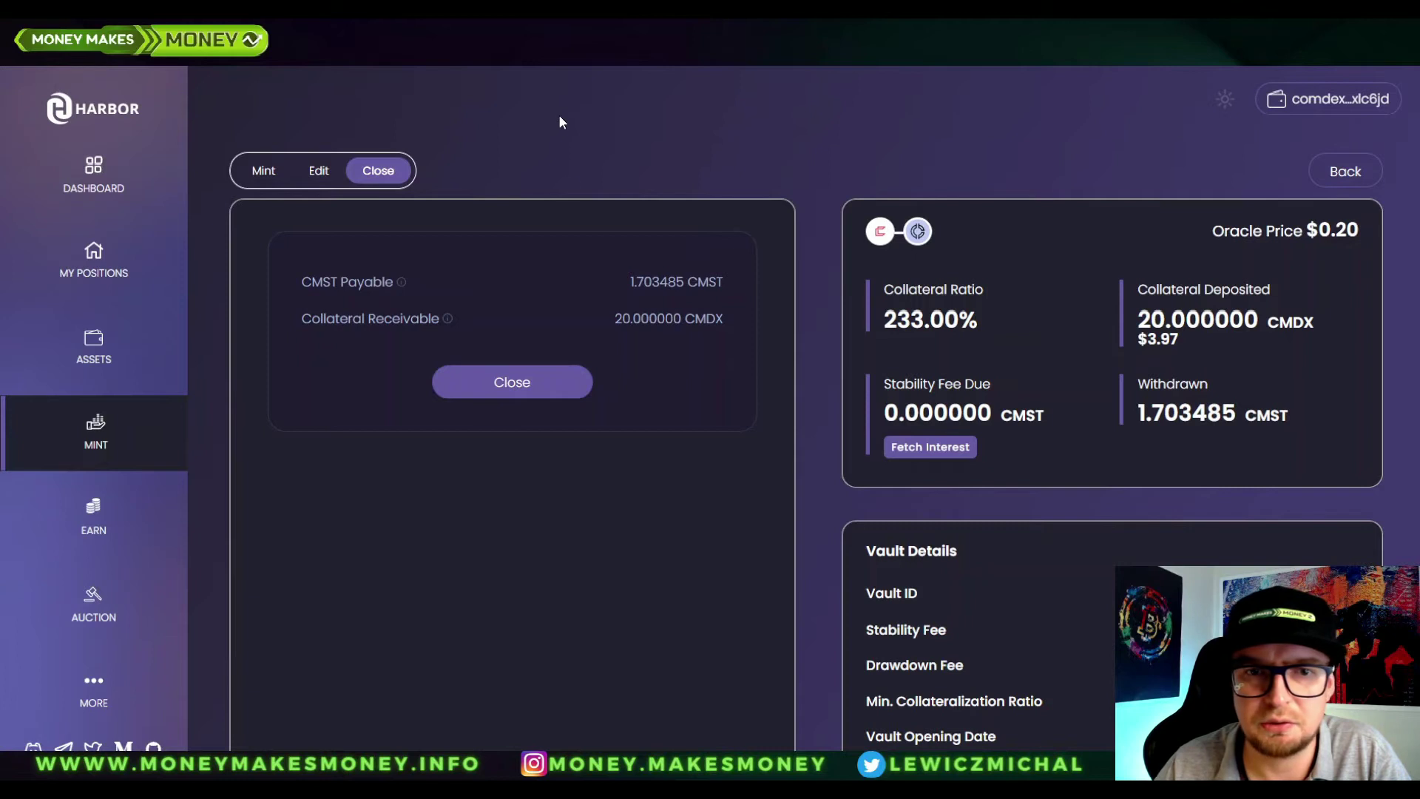
# Close the OSMO-B vault from the vault positions and approve the transaction.
pyautogui.click(118, 266)
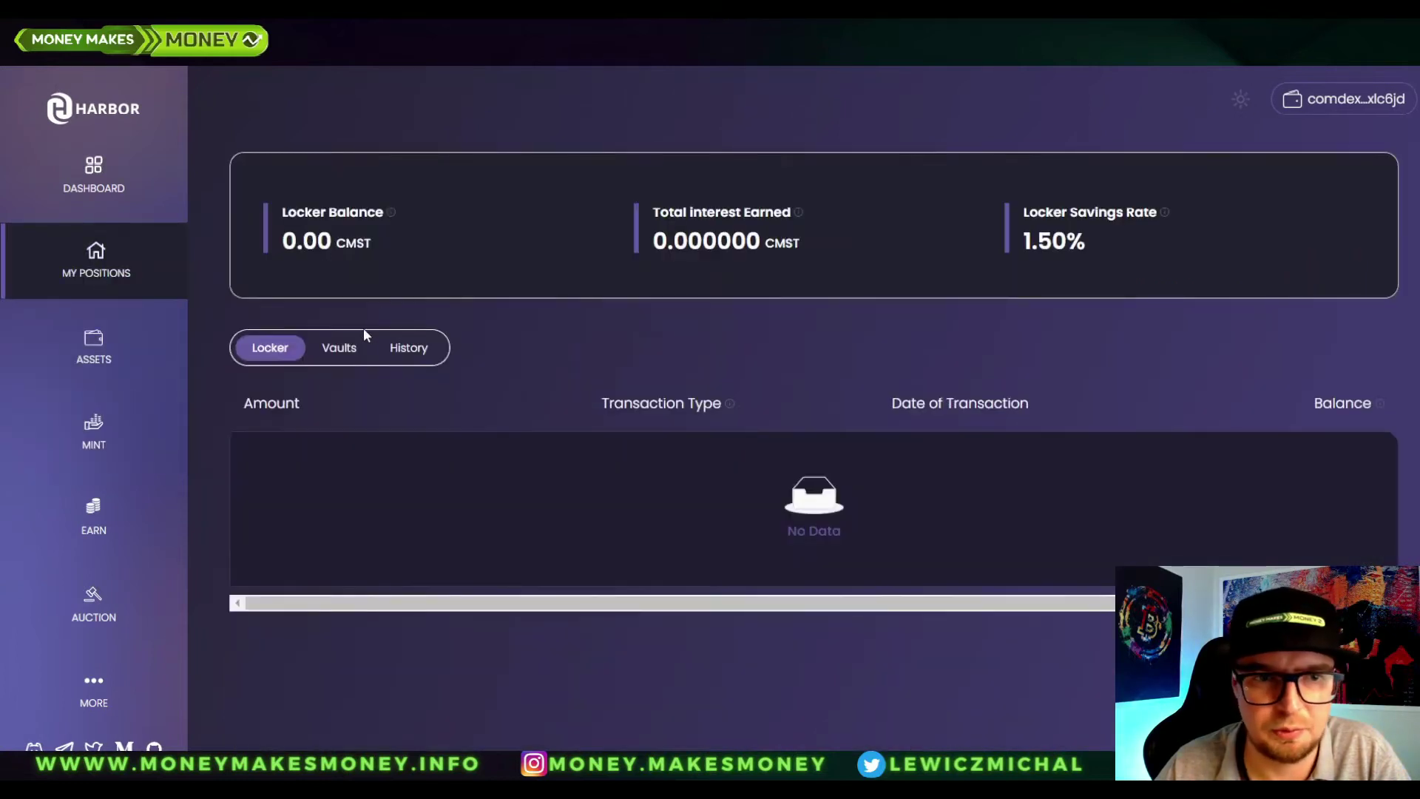
pyautogui.click(334, 346)
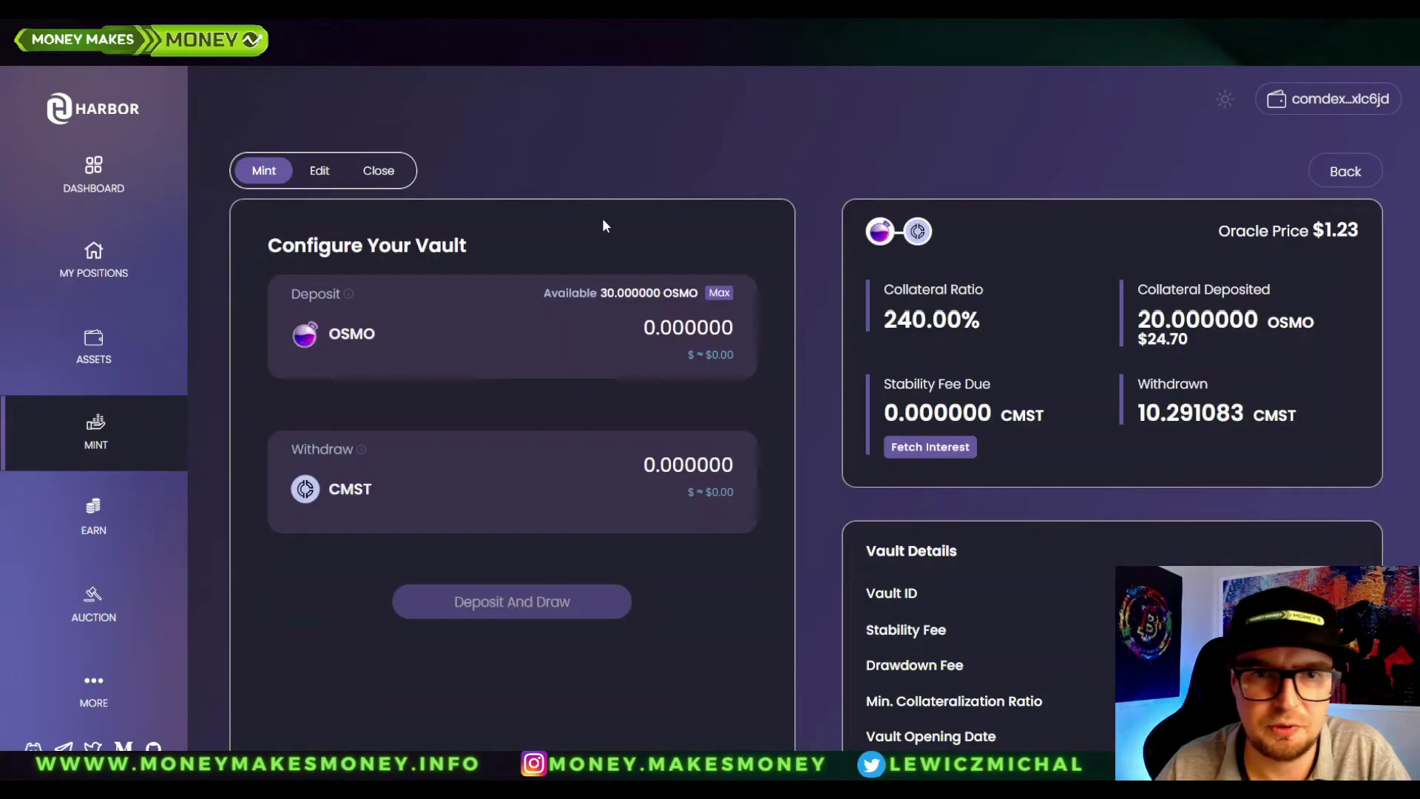
pyautogui.click(379, 170)
pyautogui.click(532, 385)
pyautogui.click(372, 547)
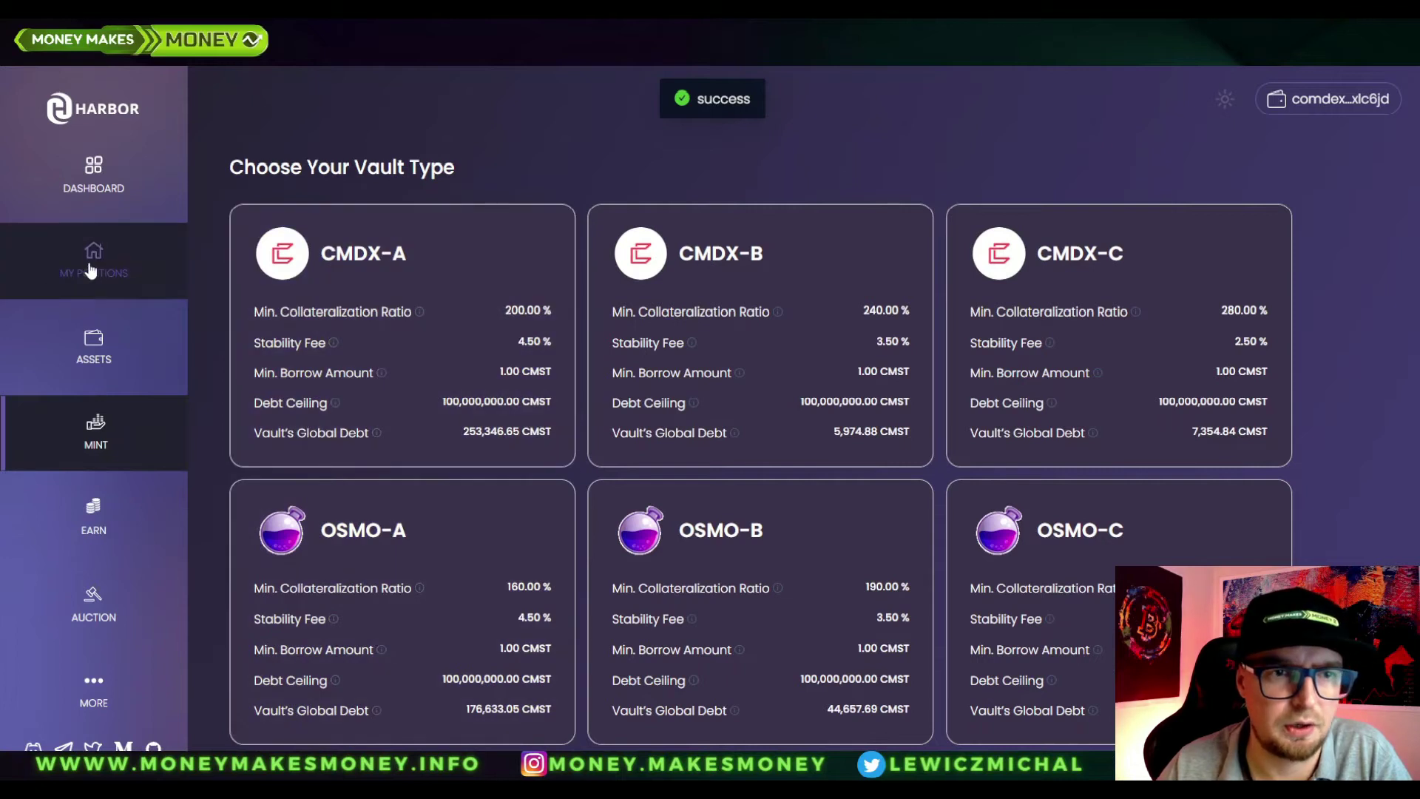
# Try once more to close the CMDX-A vault and repay its CMST debt.
pyautogui.click(90, 270)
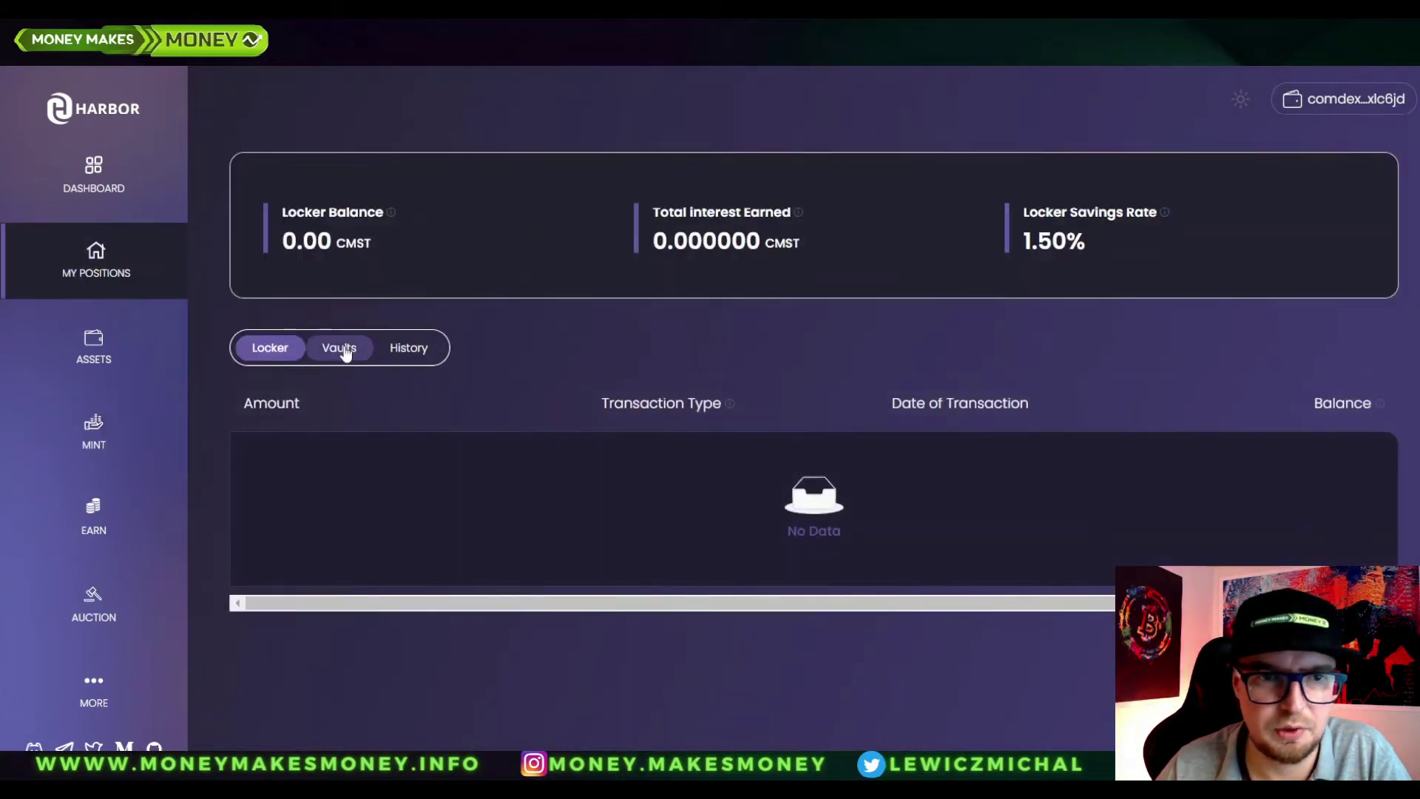
pyautogui.click(344, 352)
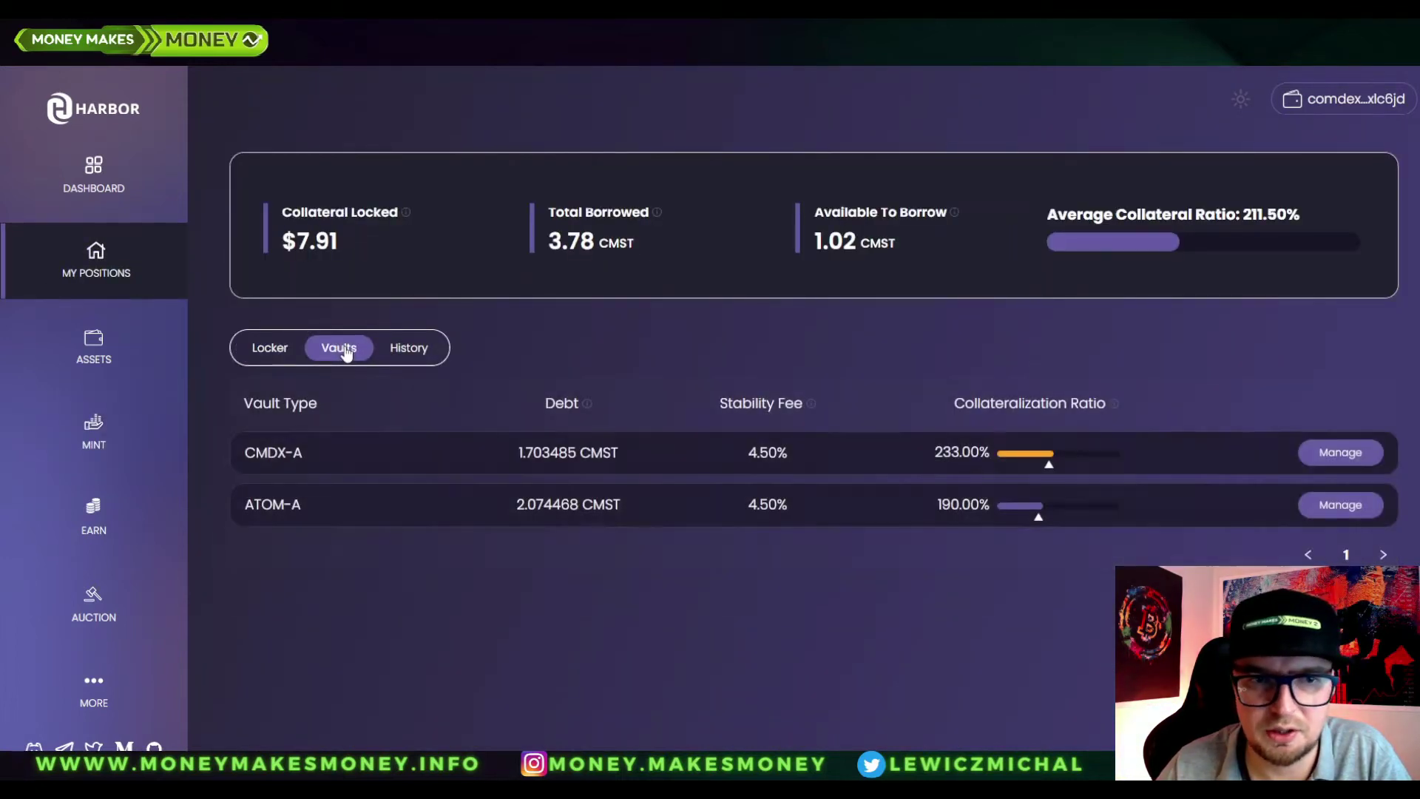
pyautogui.click(1338, 453)
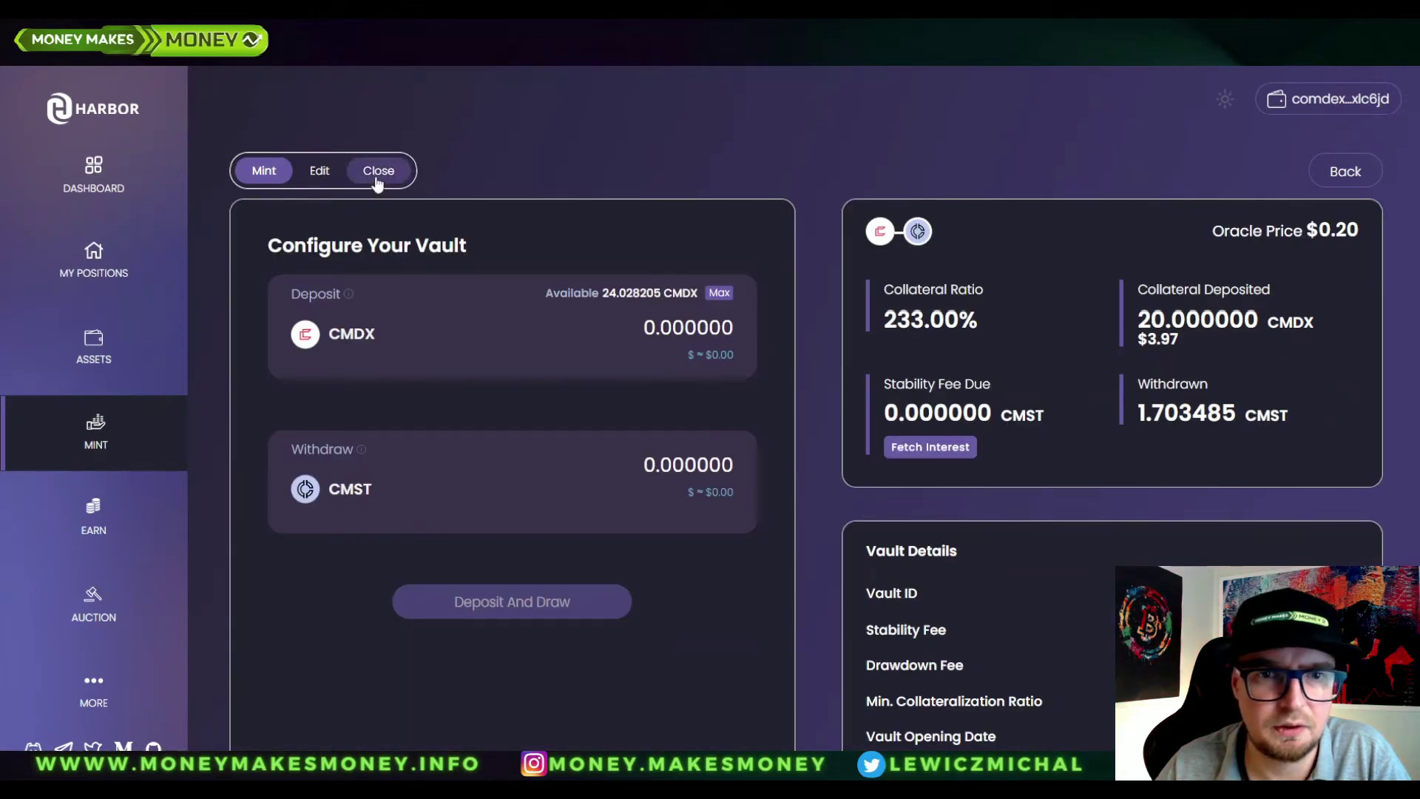
pyautogui.click(376, 173)
pyautogui.click(534, 380)
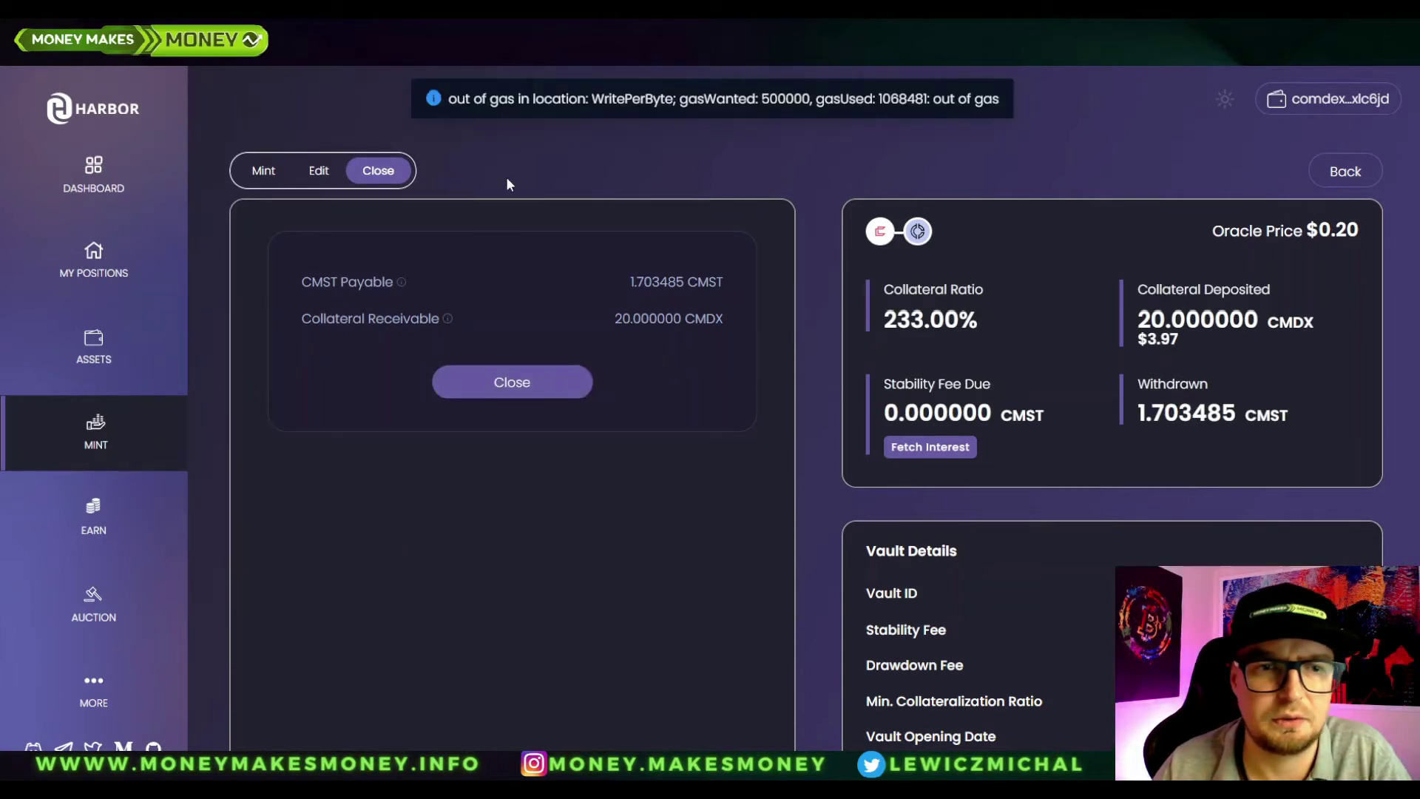
# Try to close the ATOM-A vault from the vault positions and approve the transaction.
pyautogui.click(94, 260)
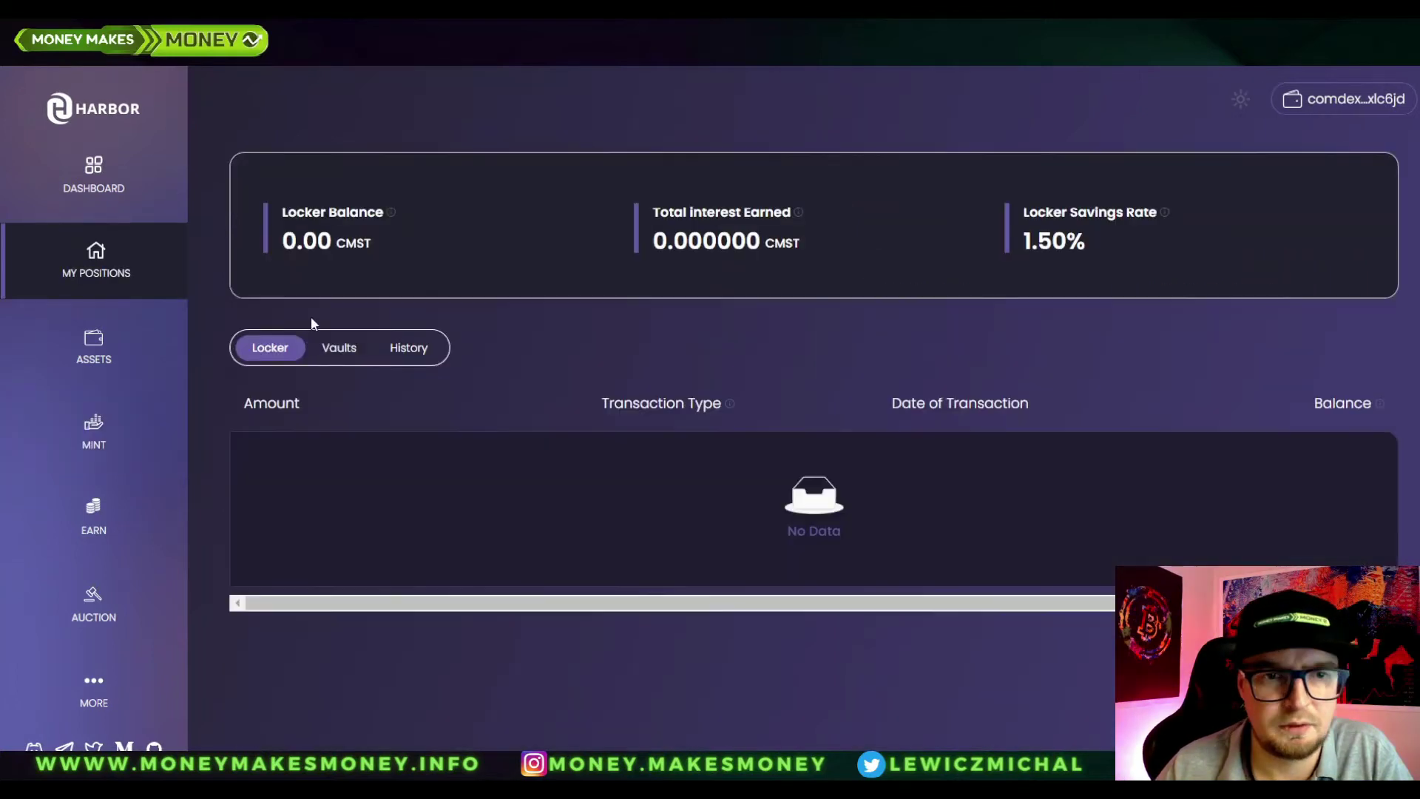
pyautogui.click(340, 353)
pyautogui.click(1350, 505)
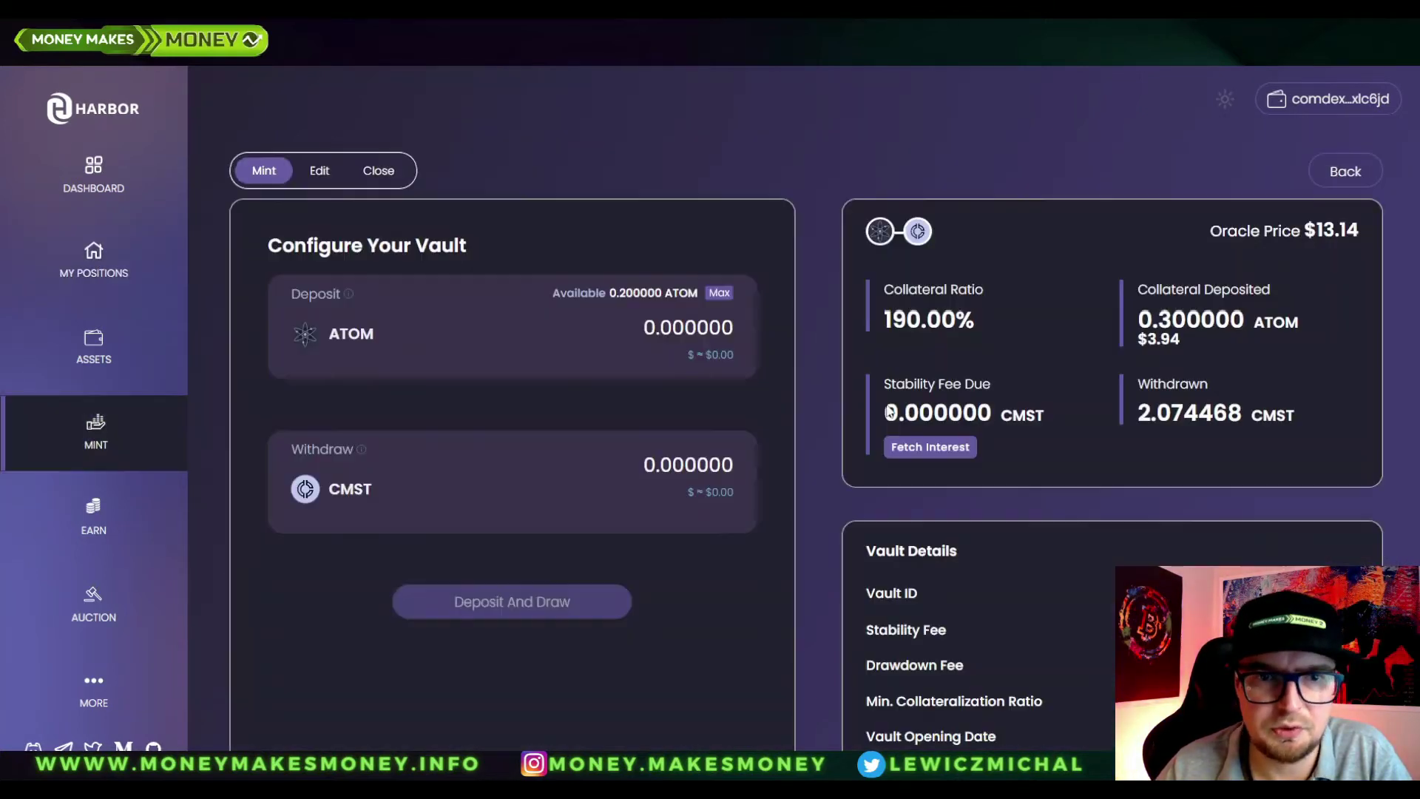
pyautogui.click(379, 171)
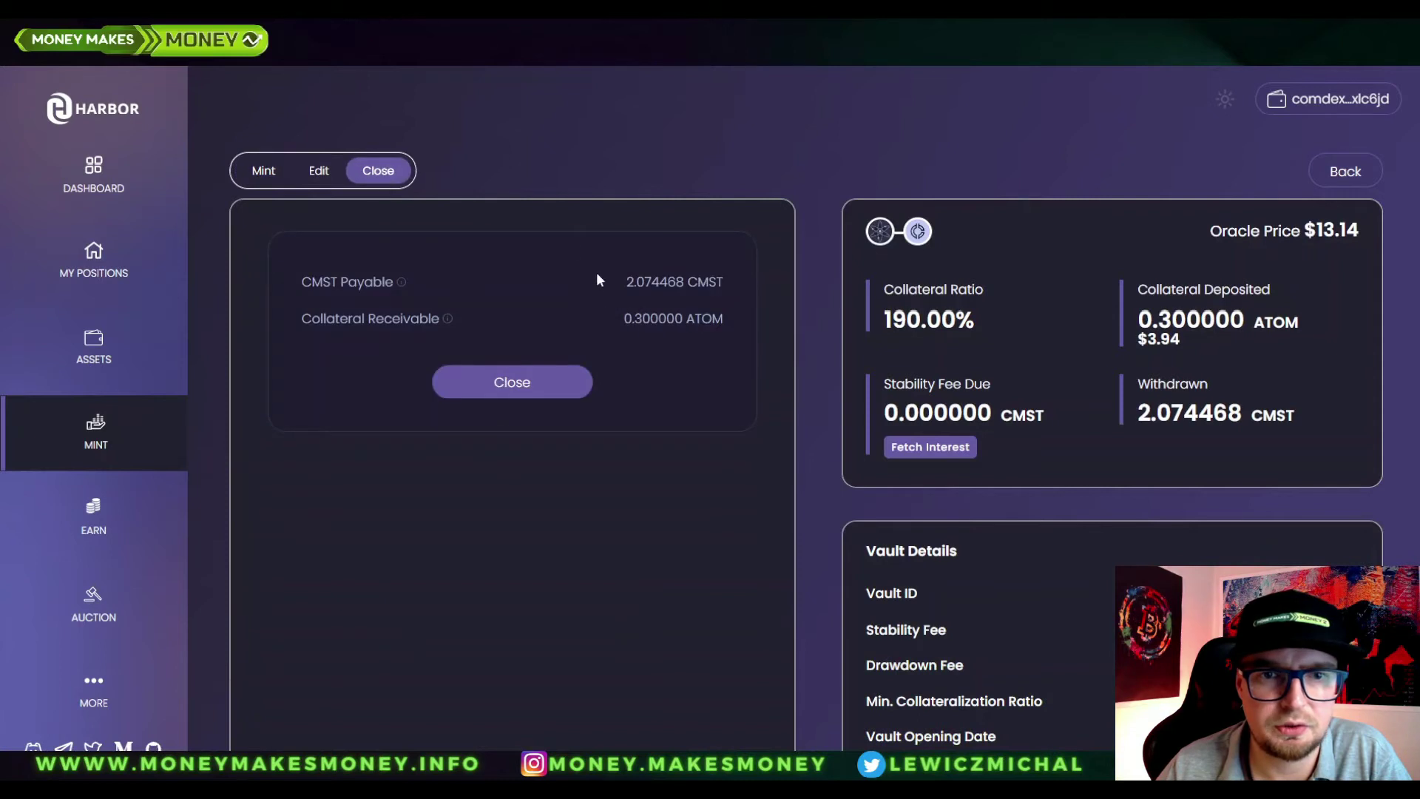
pyautogui.click(515, 381)
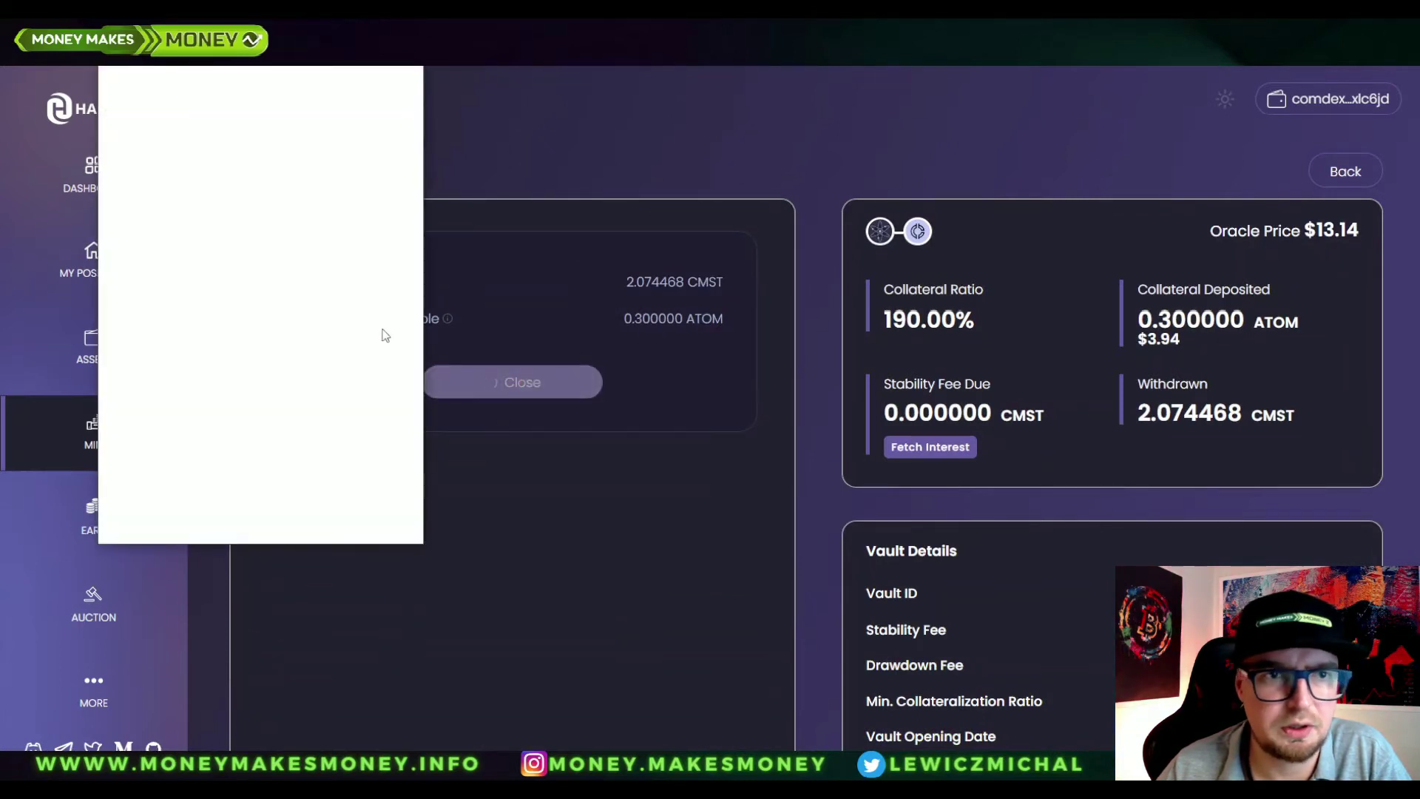
pyautogui.click(370, 556)
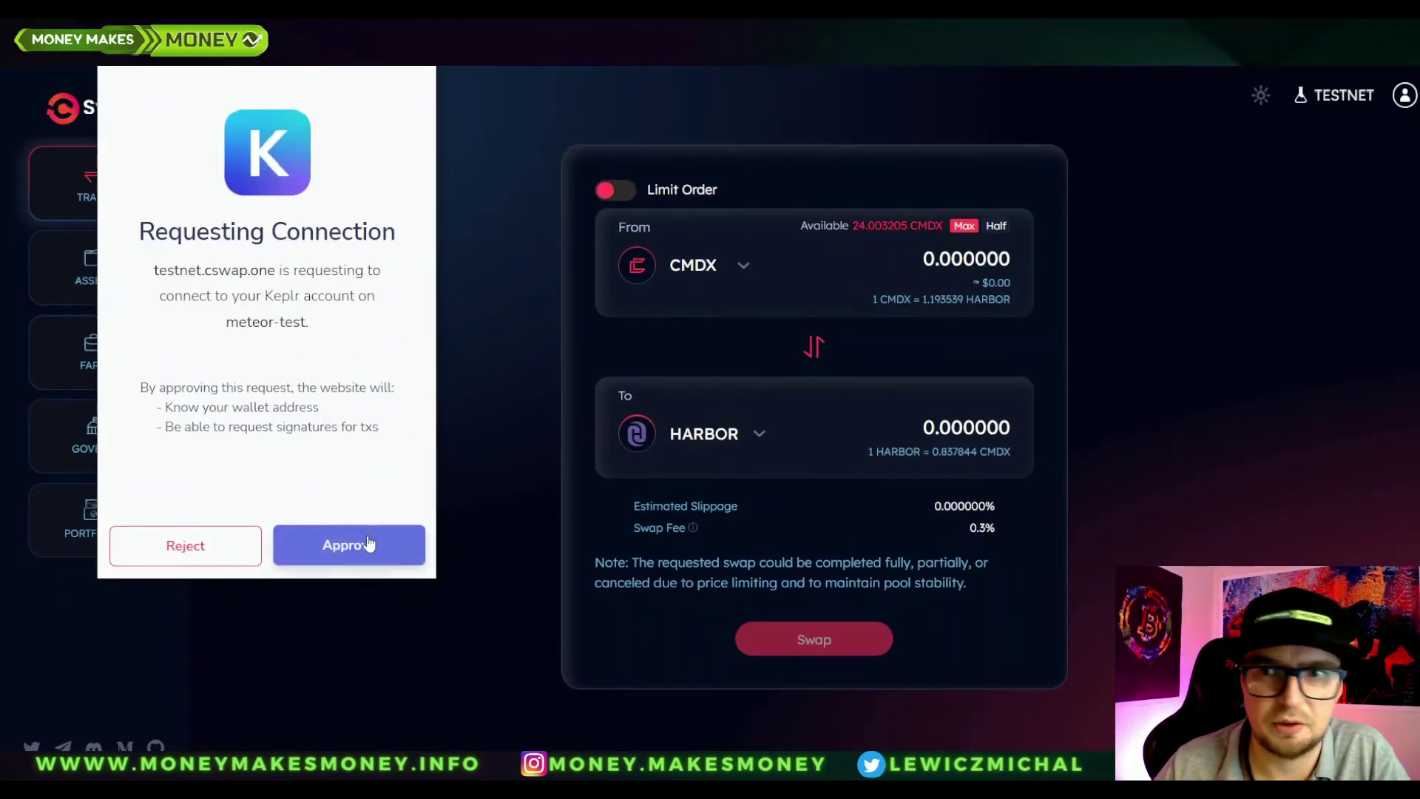
# Switch to the cSwap testnet, approve its Keplr connection to meteor-test, and examine the swap token choices and the limit order form.
pyautogui.click(365, 552)
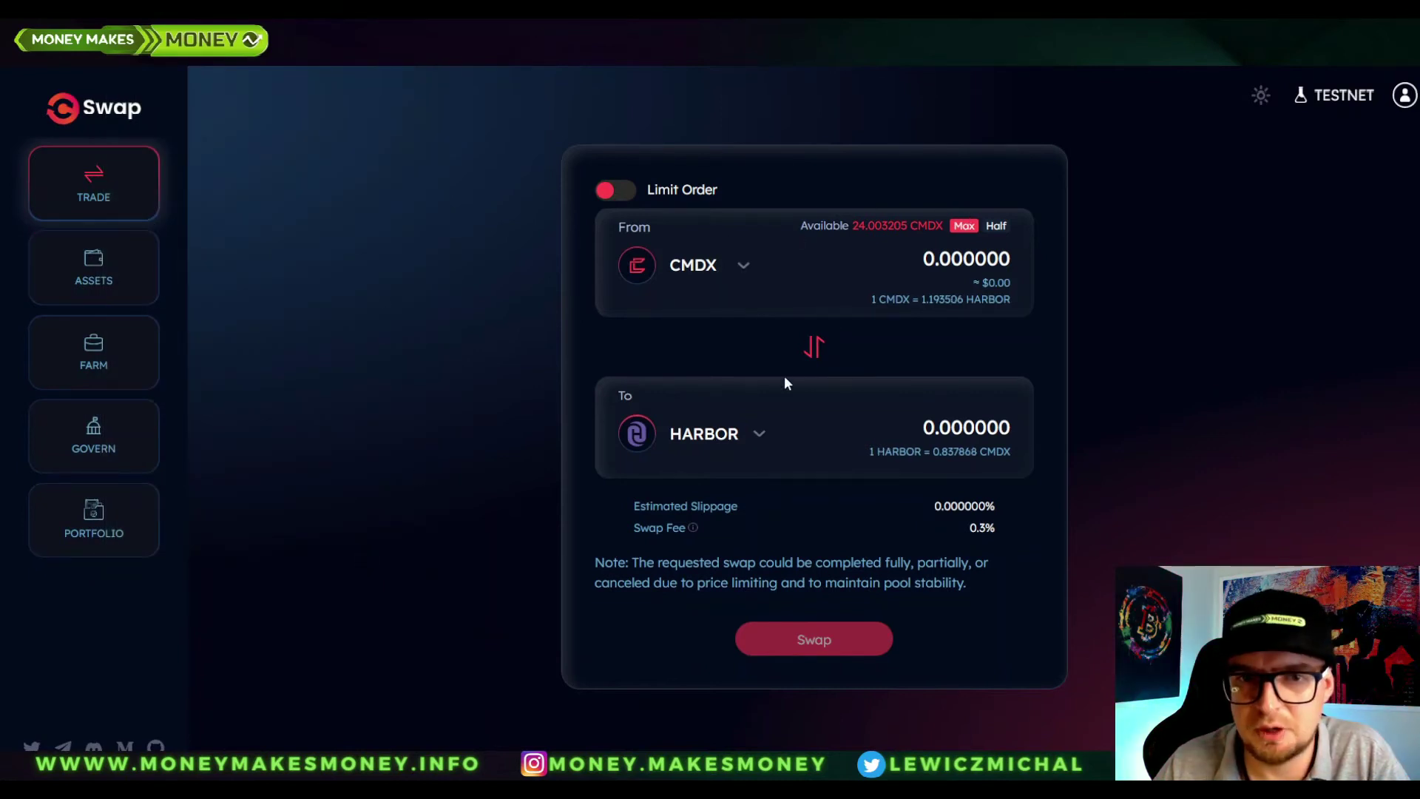
pyautogui.click(760, 437)
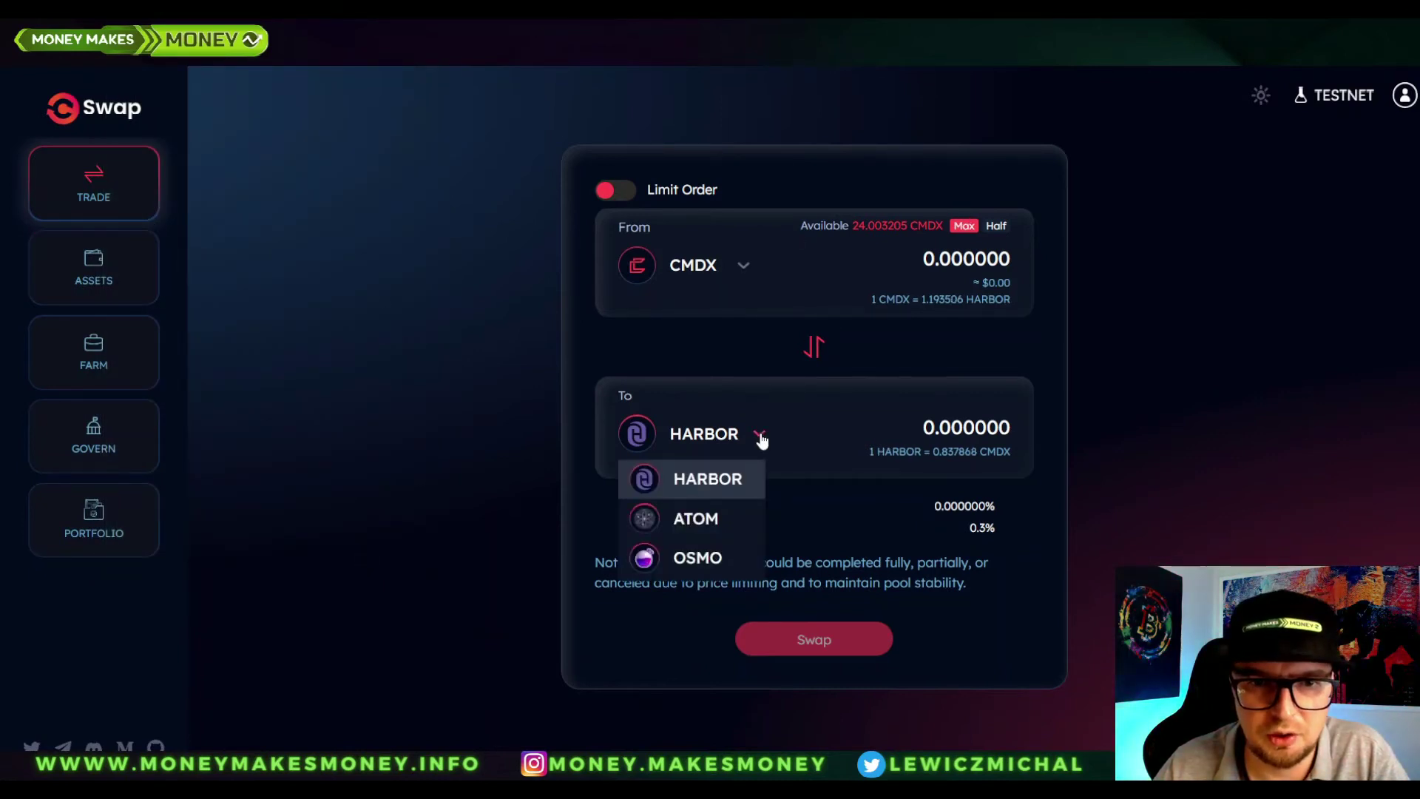
pyautogui.click(761, 438)
pyautogui.click(743, 267)
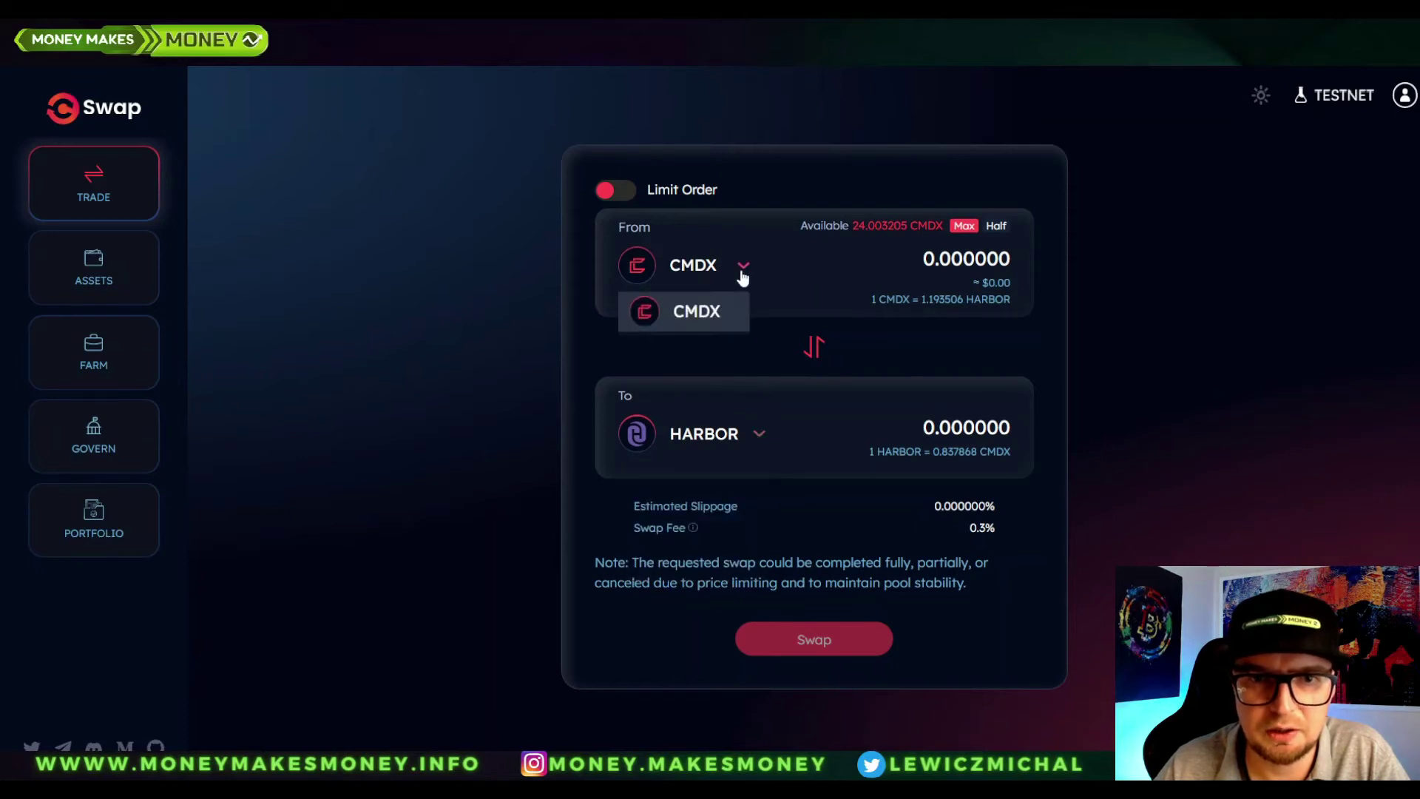
pyautogui.click(743, 274)
pyautogui.click(615, 191)
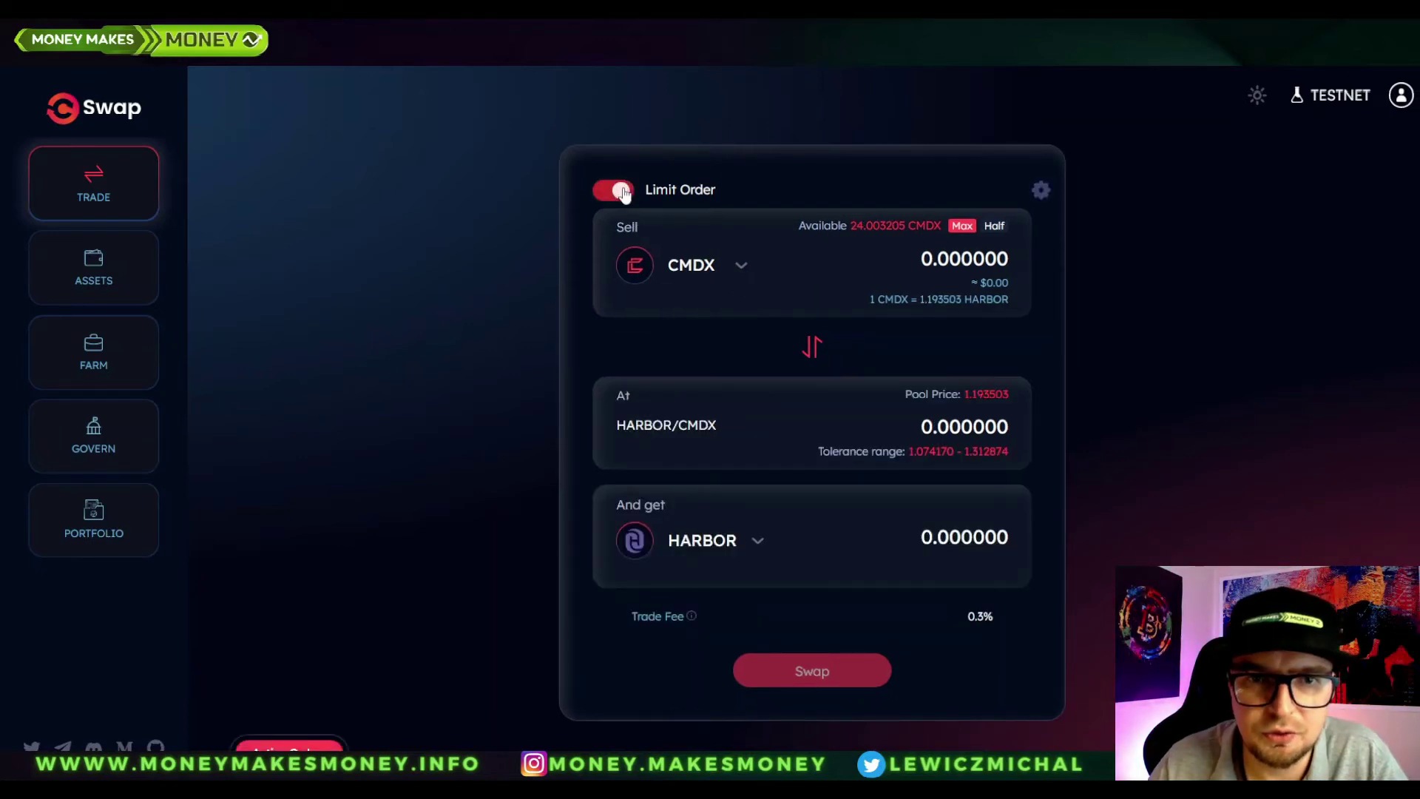
pyautogui.click(616, 191)
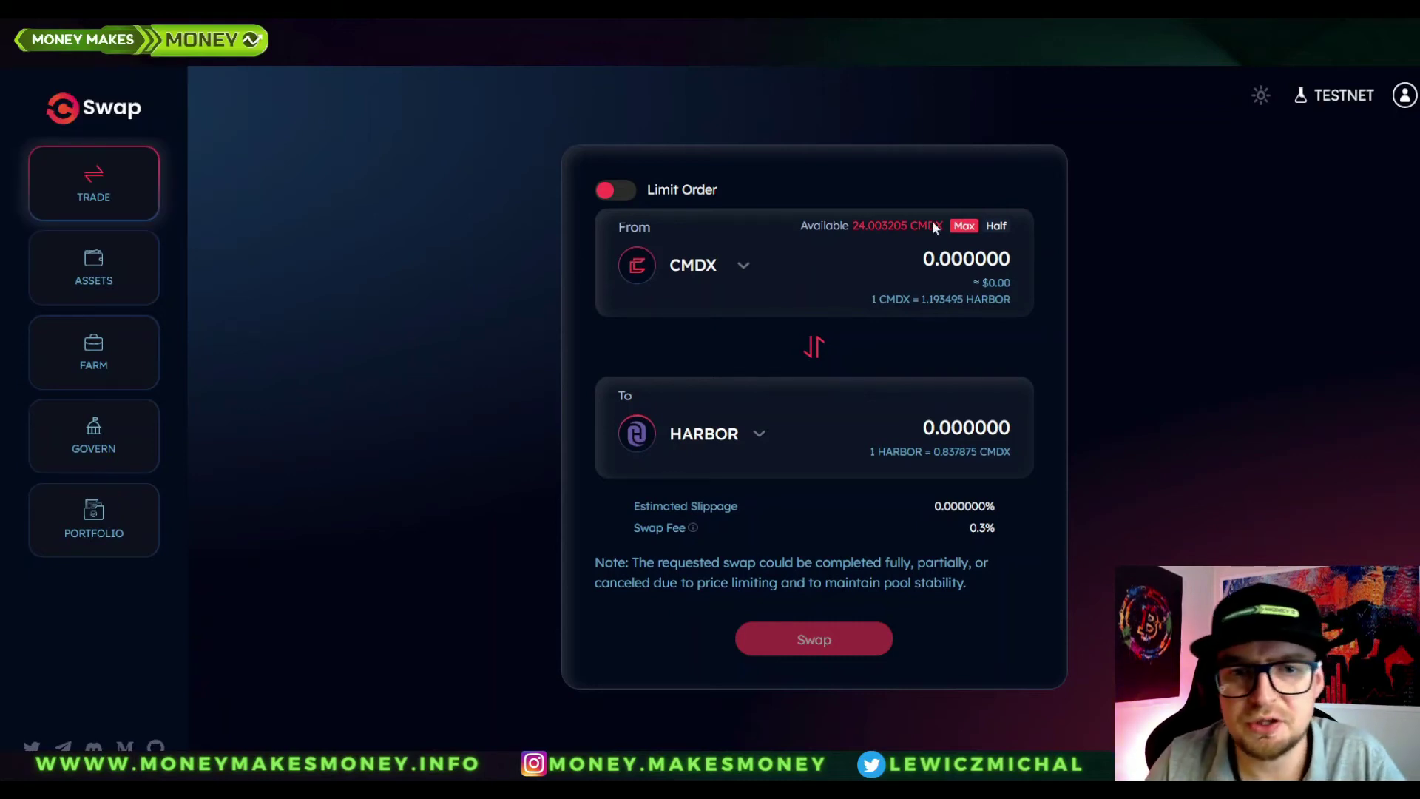
# Examine the available farm pools, governance proposal #106 and the portfolio assets.
pyautogui.click(94, 358)
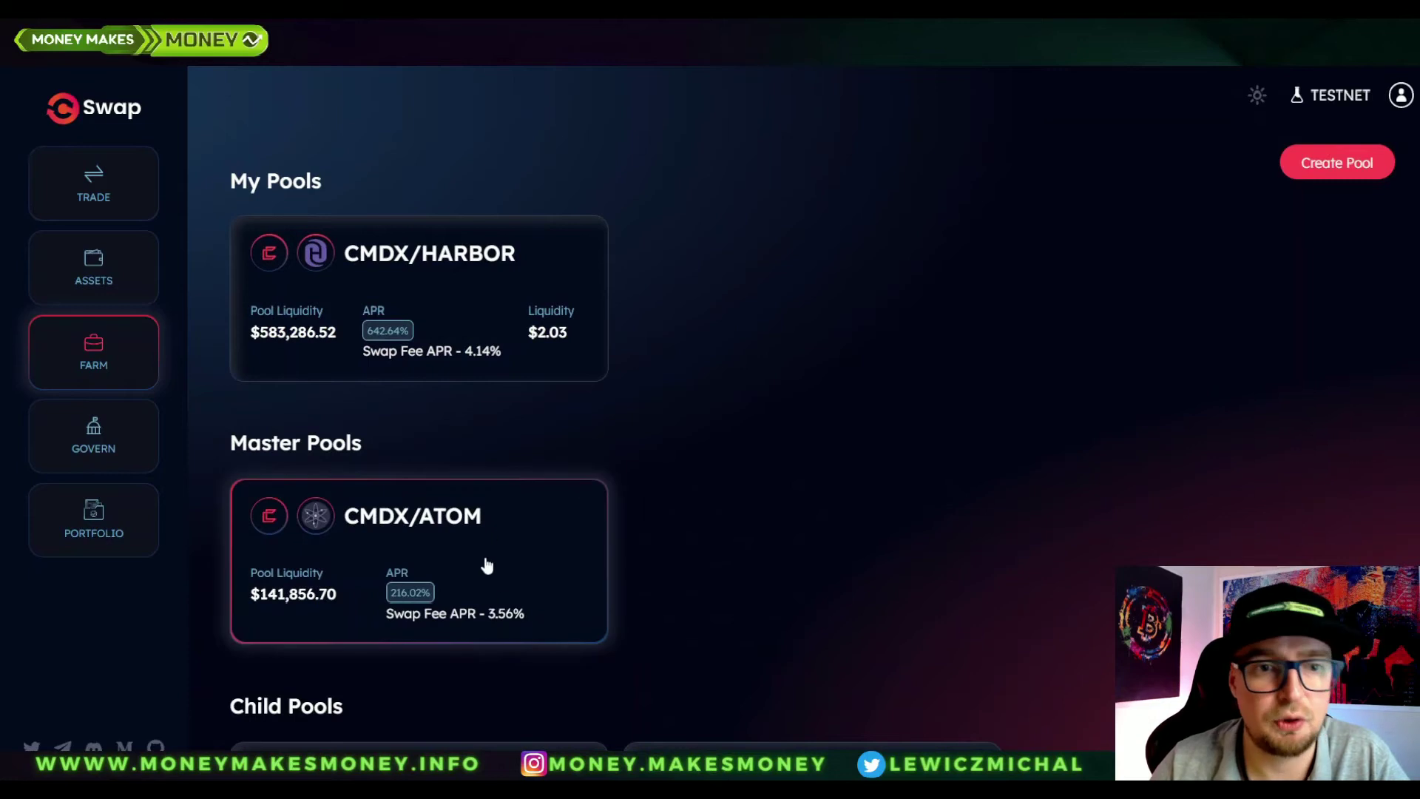
pyautogui.scroll(-2, 486, 565)
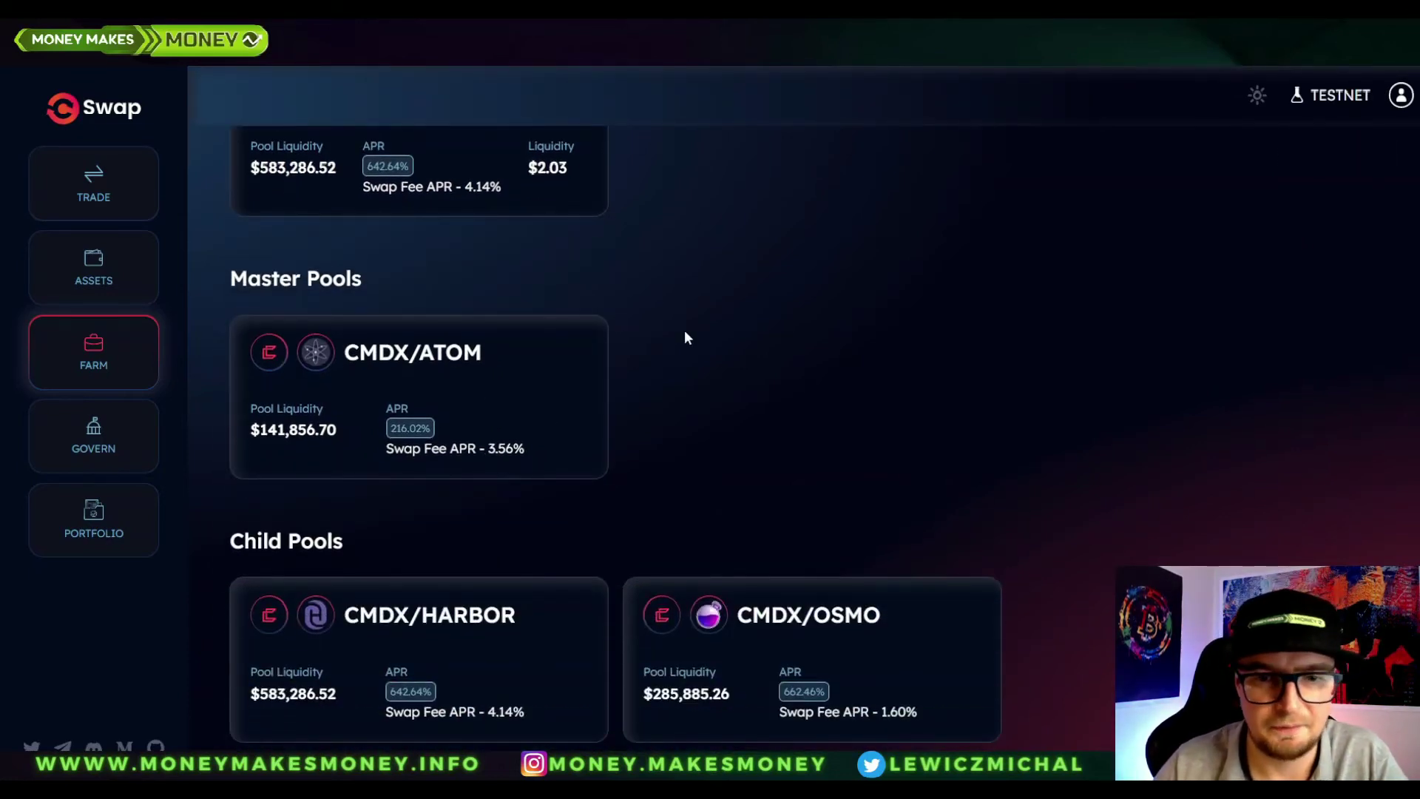
pyautogui.click(109, 435)
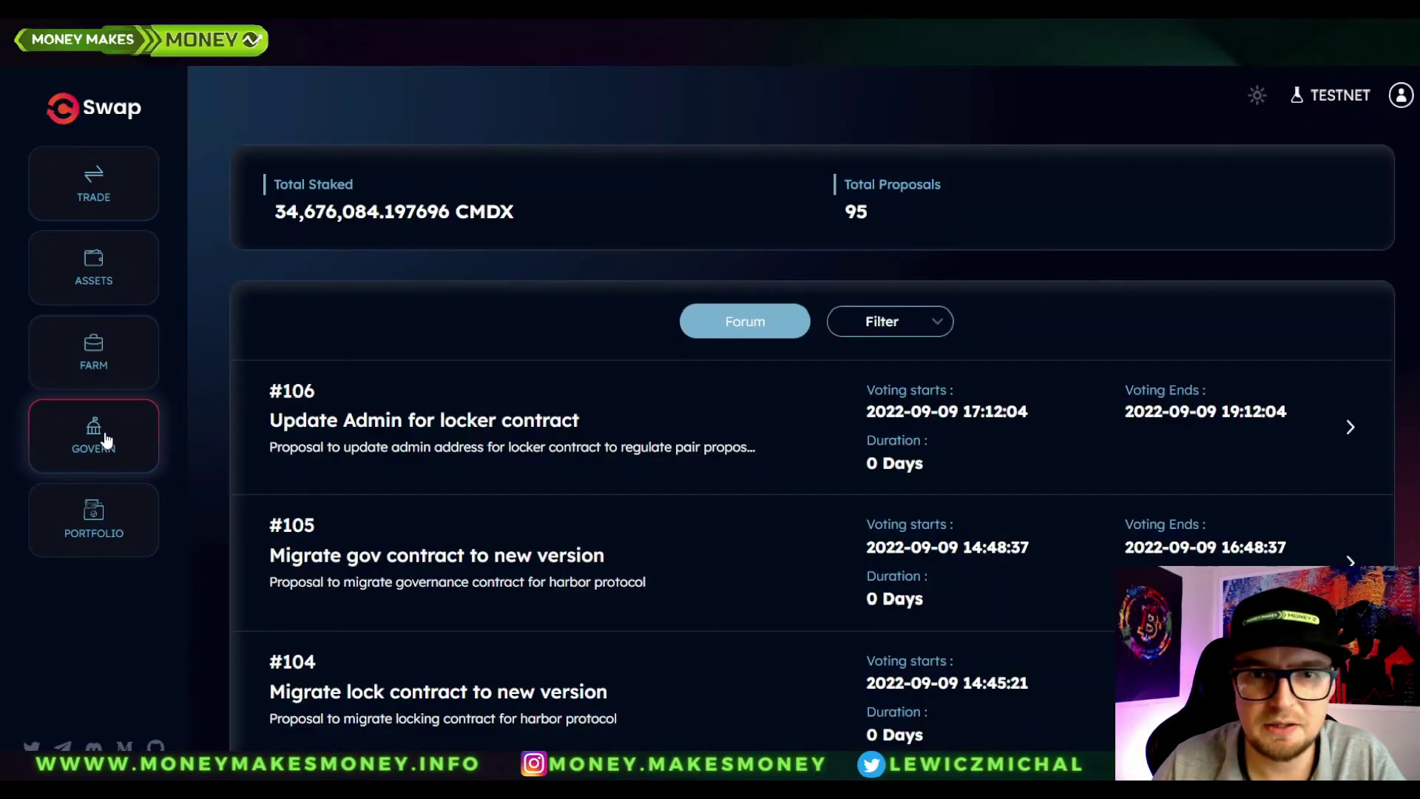
pyautogui.click(686, 433)
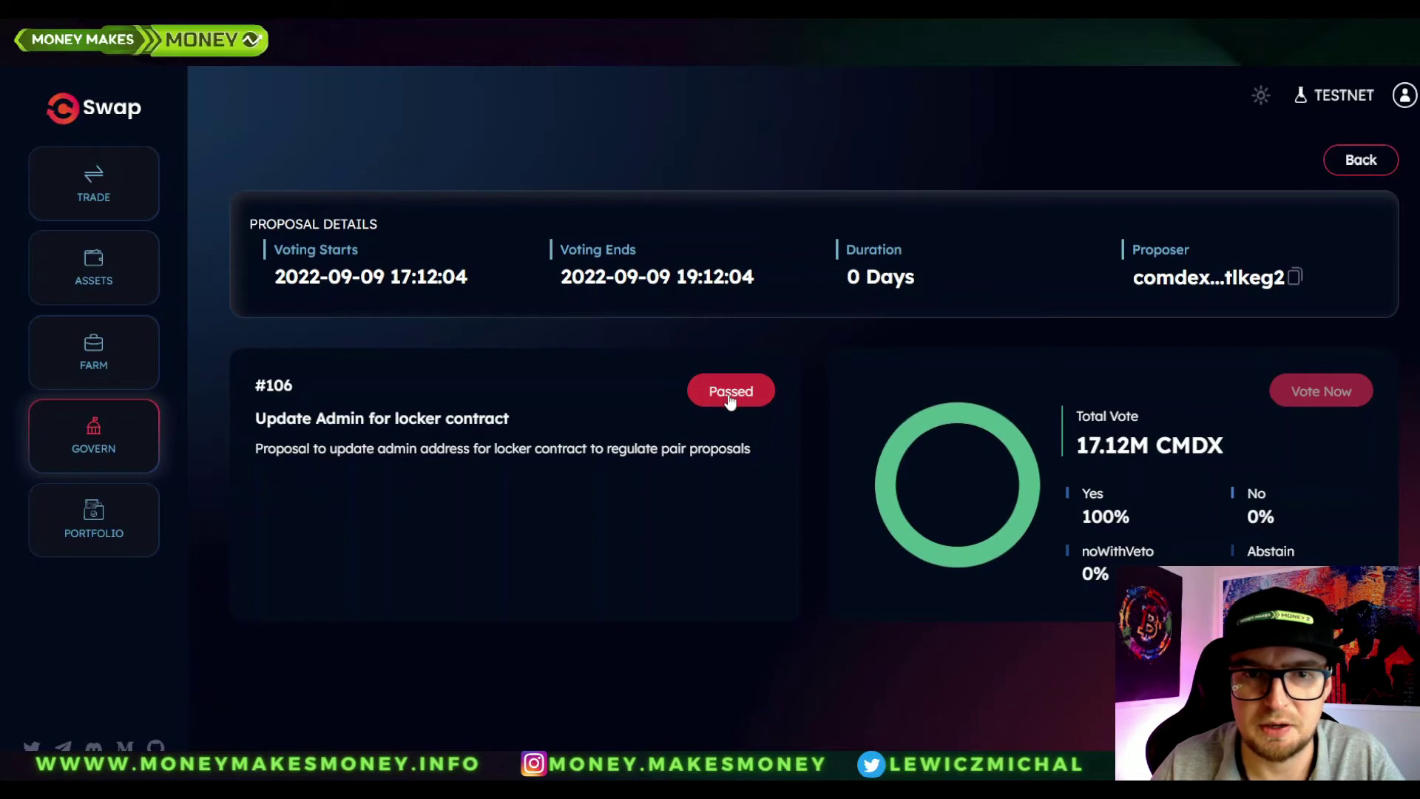
pyautogui.click(111, 510)
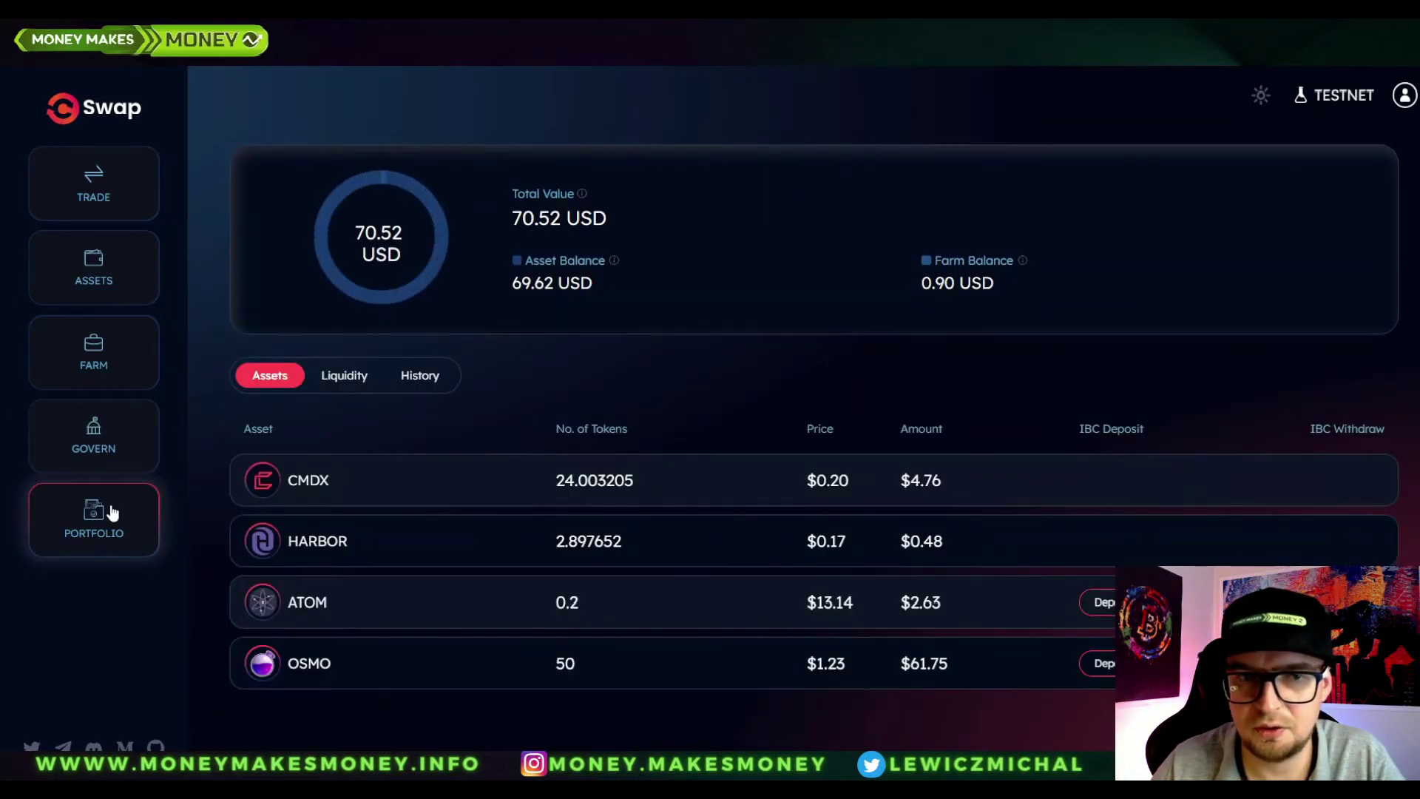
# Add liquidity of 0.1 ATOM with the matching CMDX to the CMDX/ATOM master pool and approve the transaction.
pyautogui.click(111, 353)
pyautogui.scroll(-3, 120, 349)
pyautogui.click(474, 385)
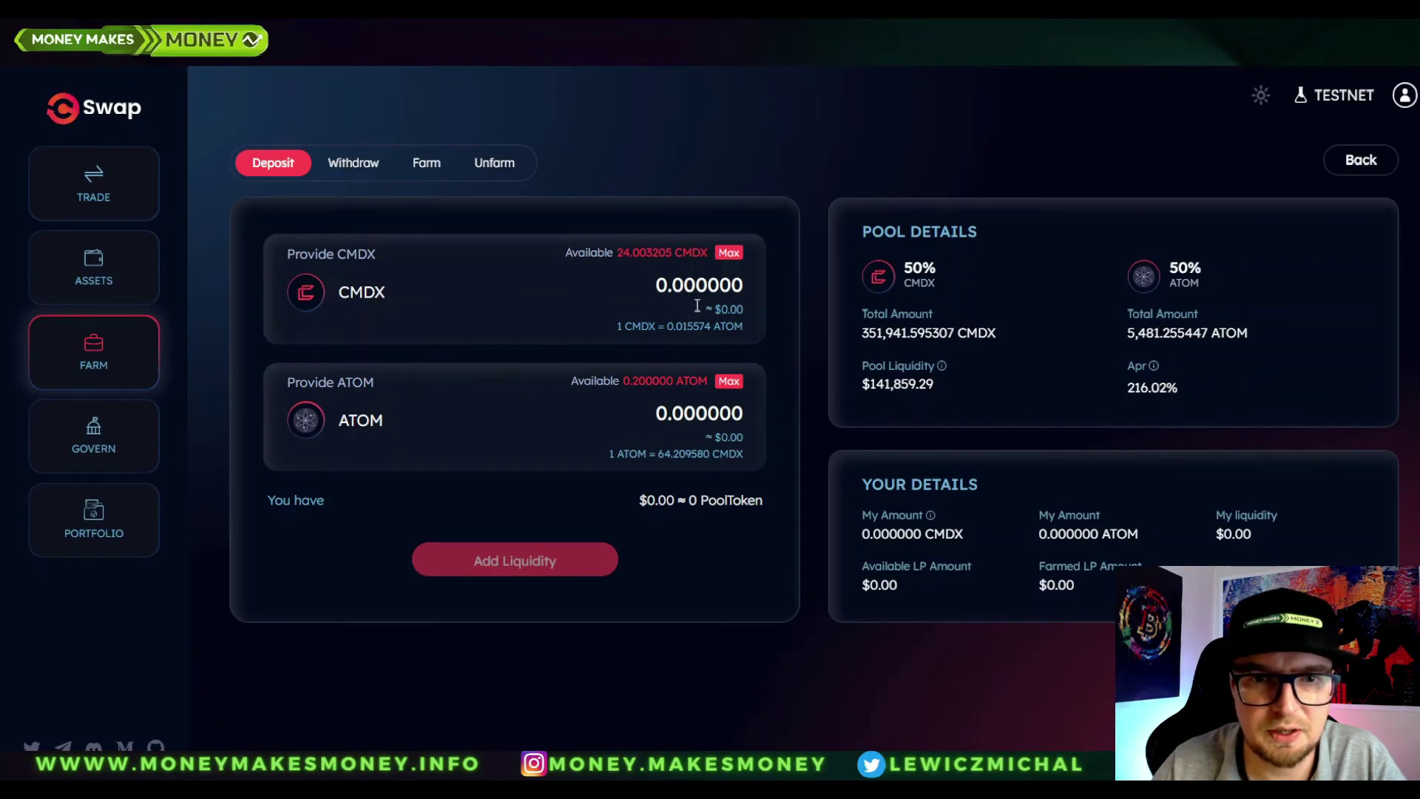
pyautogui.click(738, 403)
pyautogui.write('0.1')
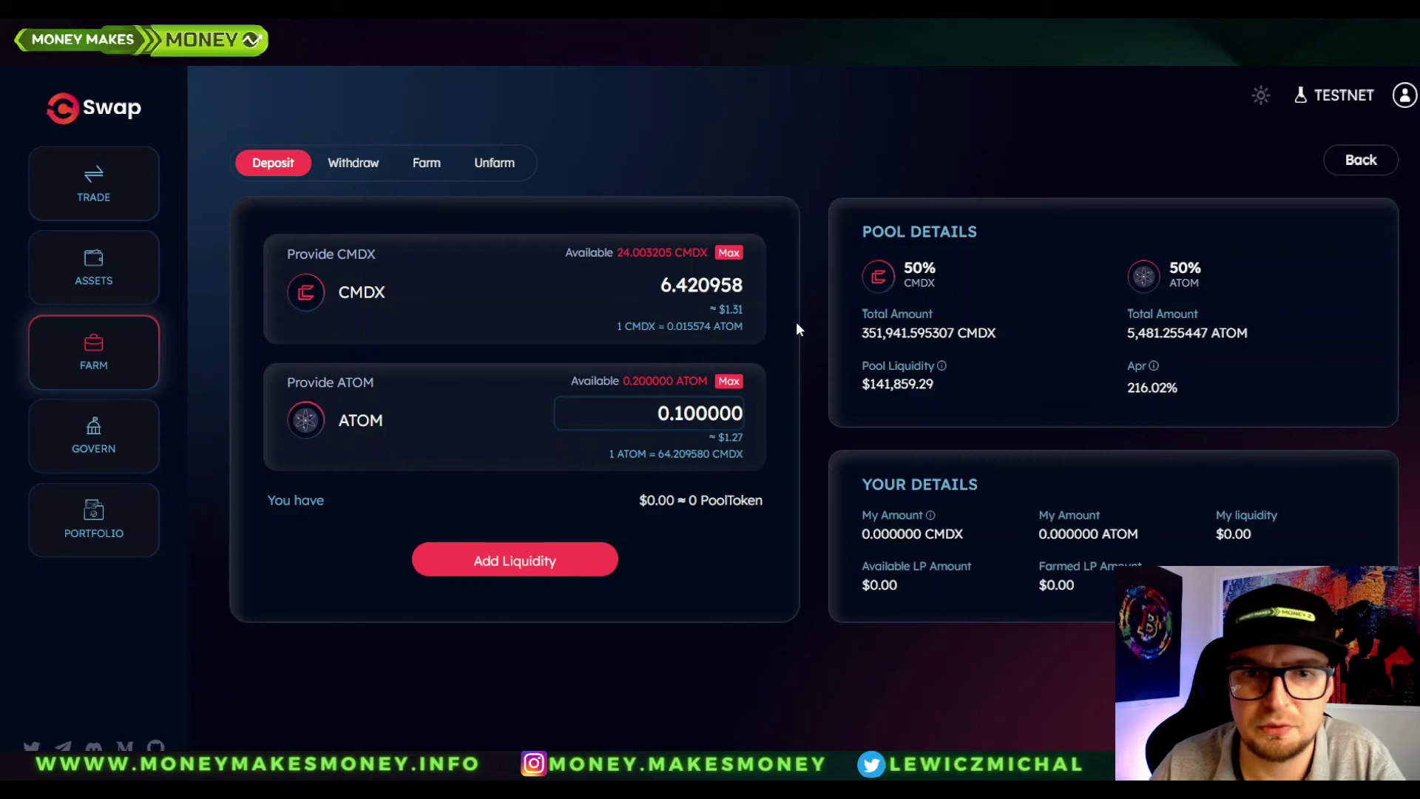
pyautogui.click(538, 562)
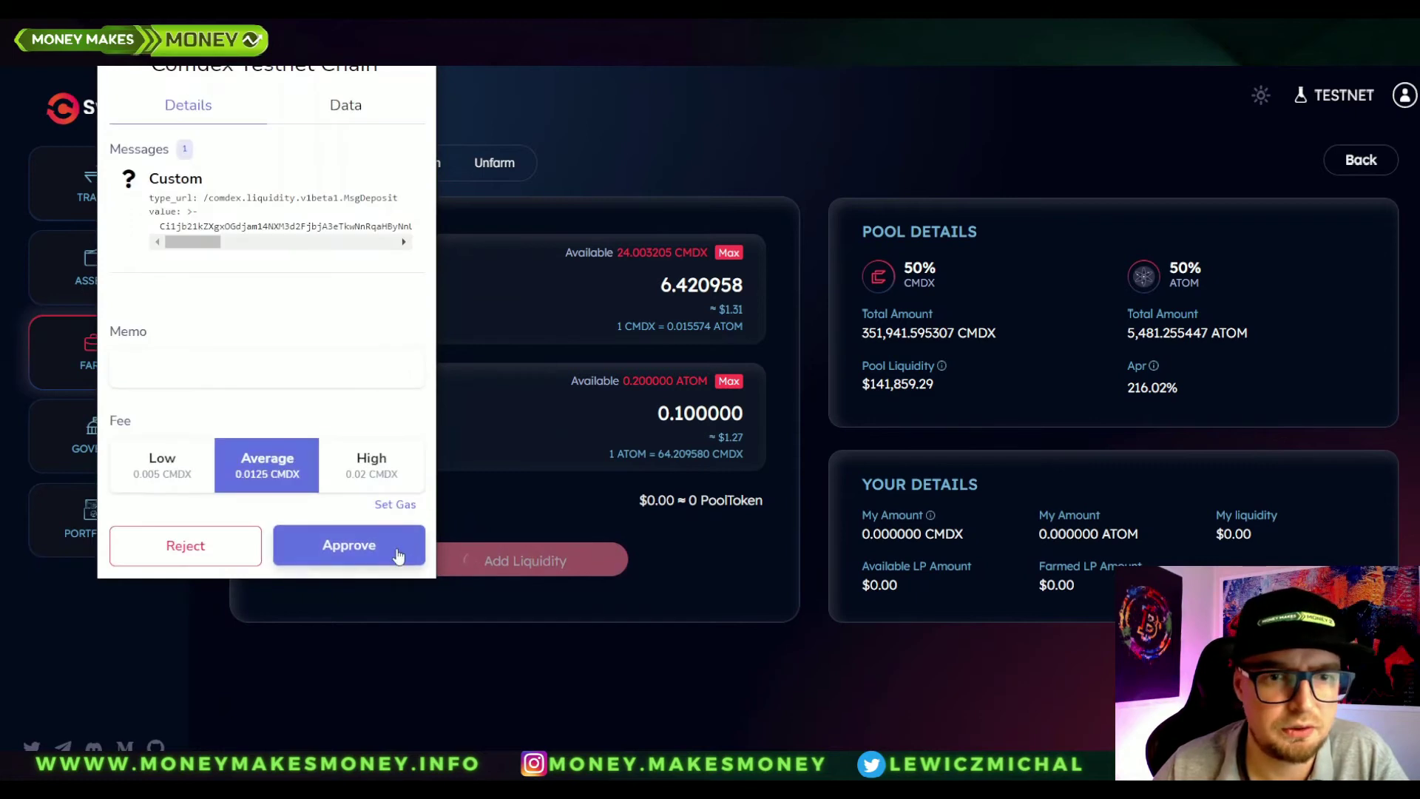
pyautogui.click(397, 551)
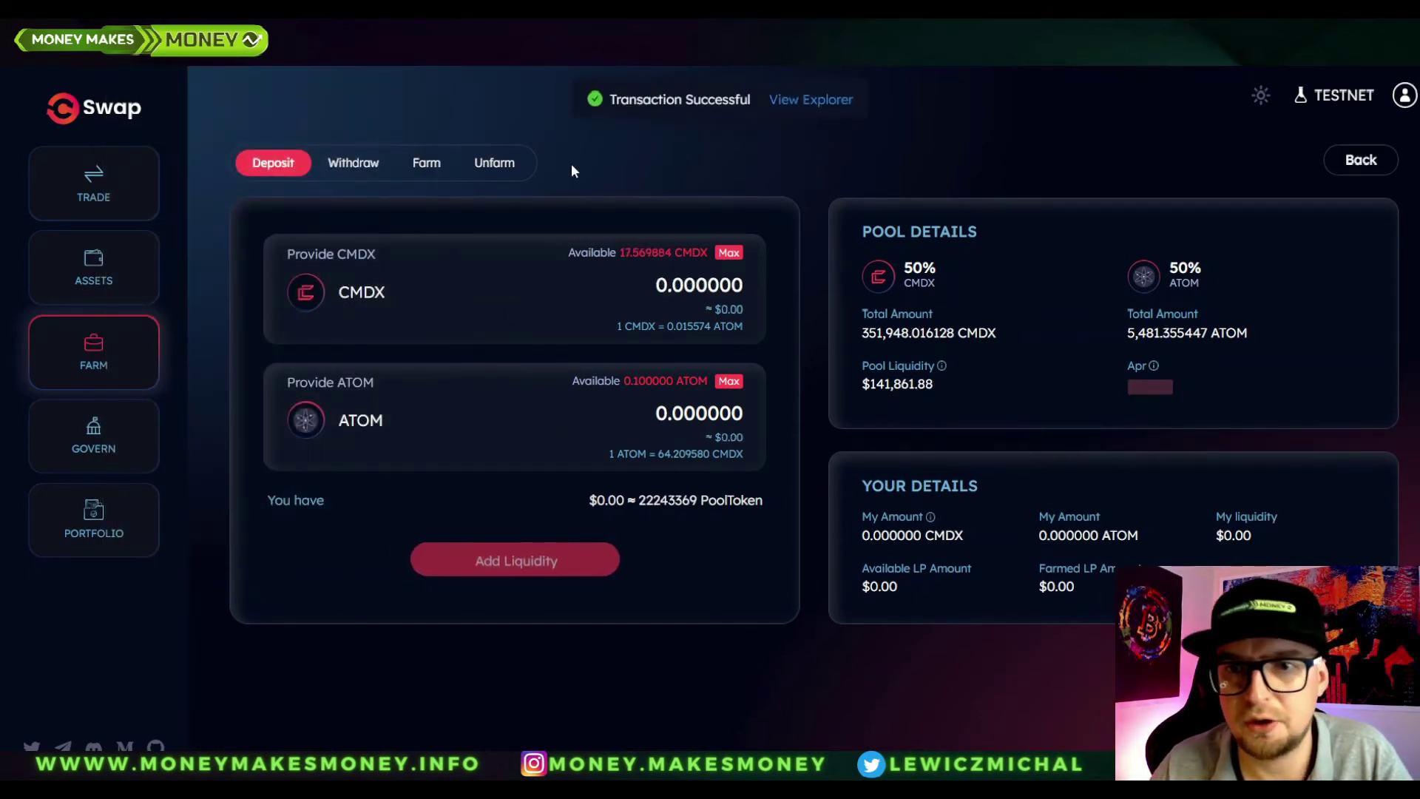
# Farm 48% of the available CMDX/ATOM pool tokens.
pyautogui.click(434, 179)
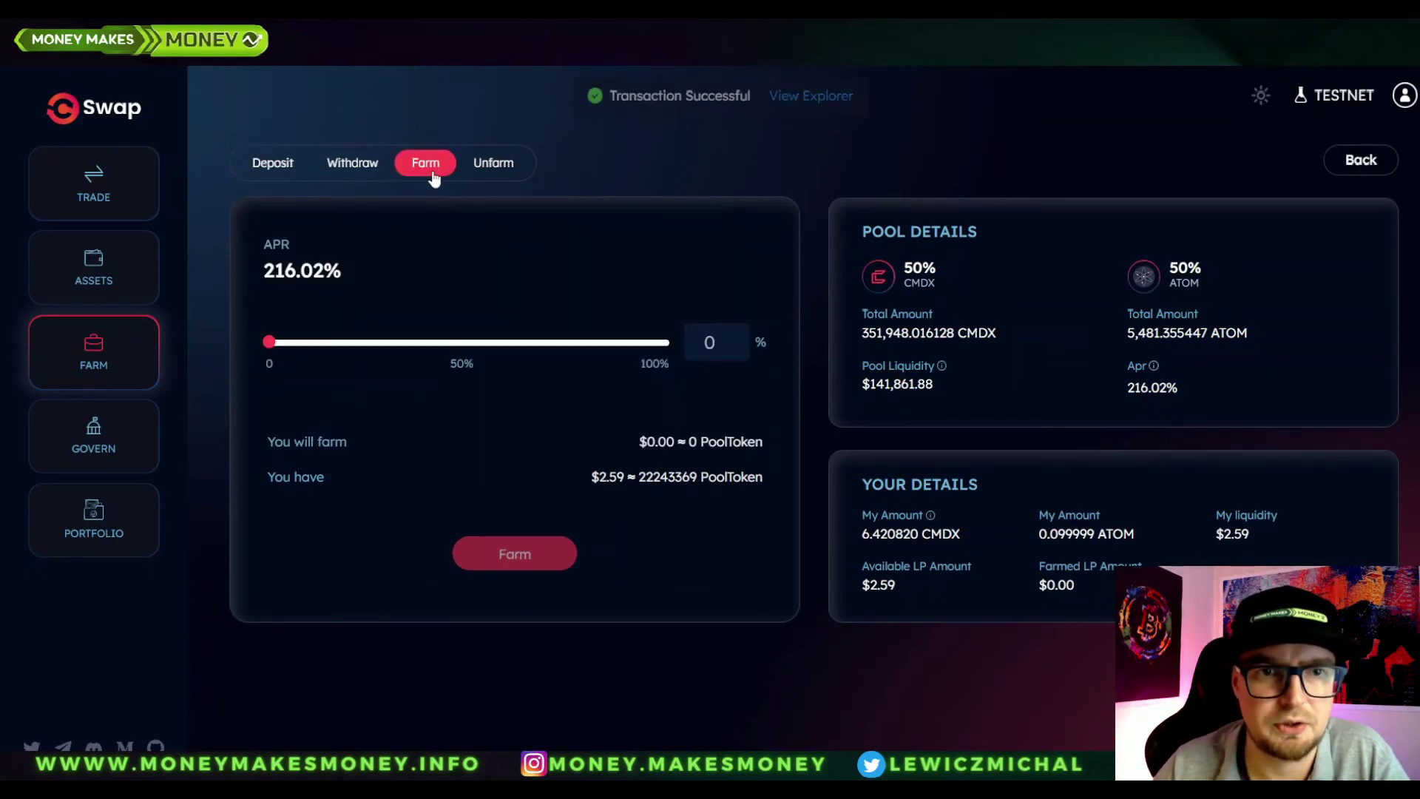
pyautogui.click(466, 342)
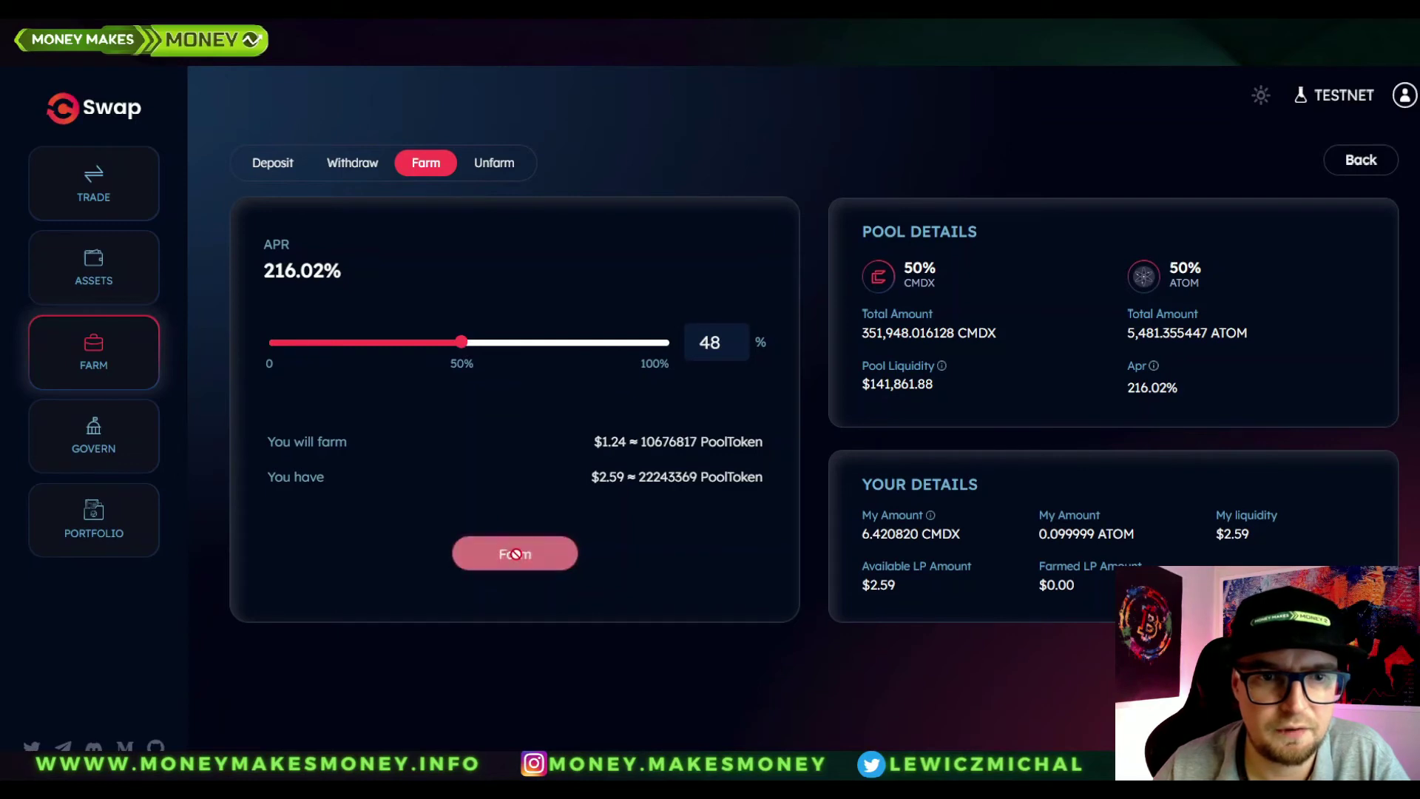
pyautogui.click(515, 553)
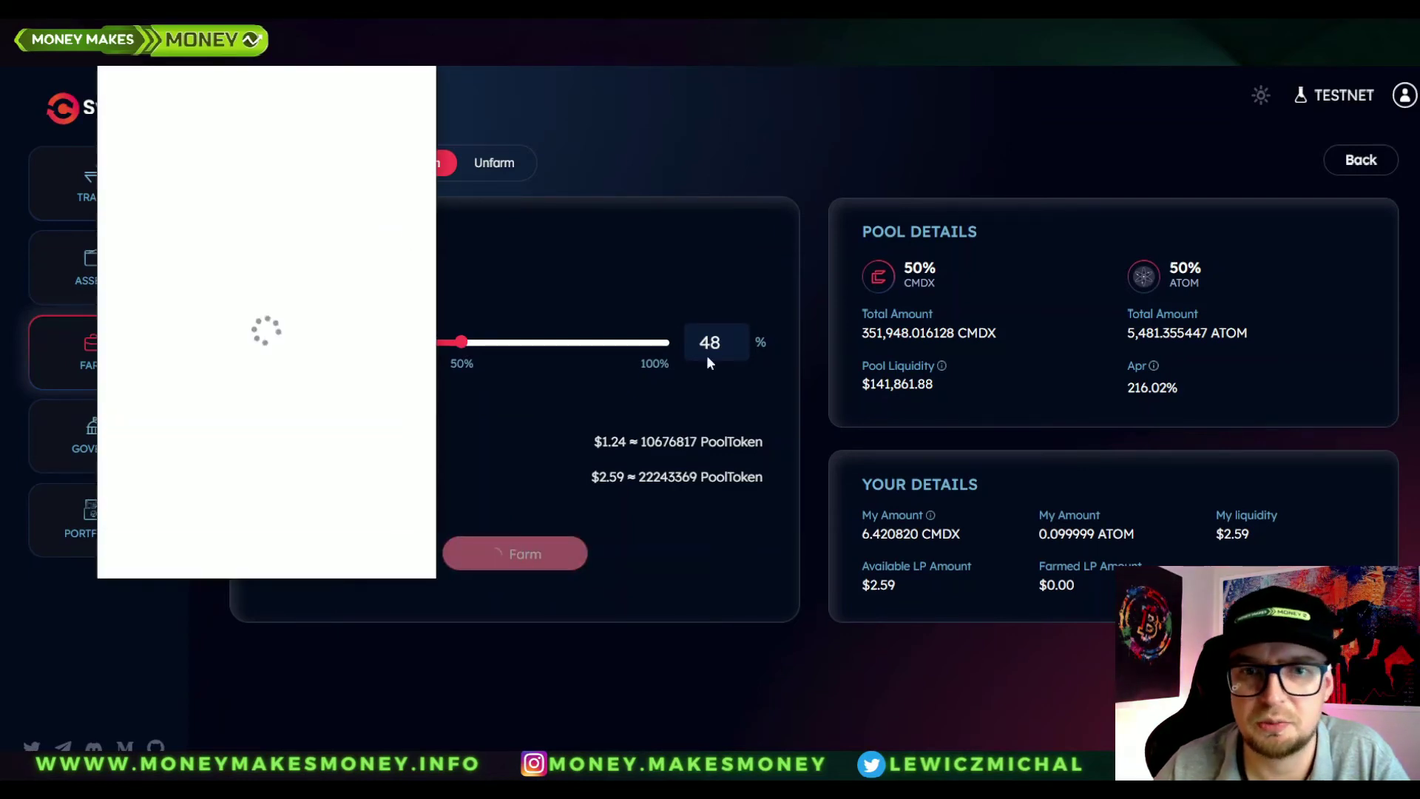
pyautogui.click(672, 418)
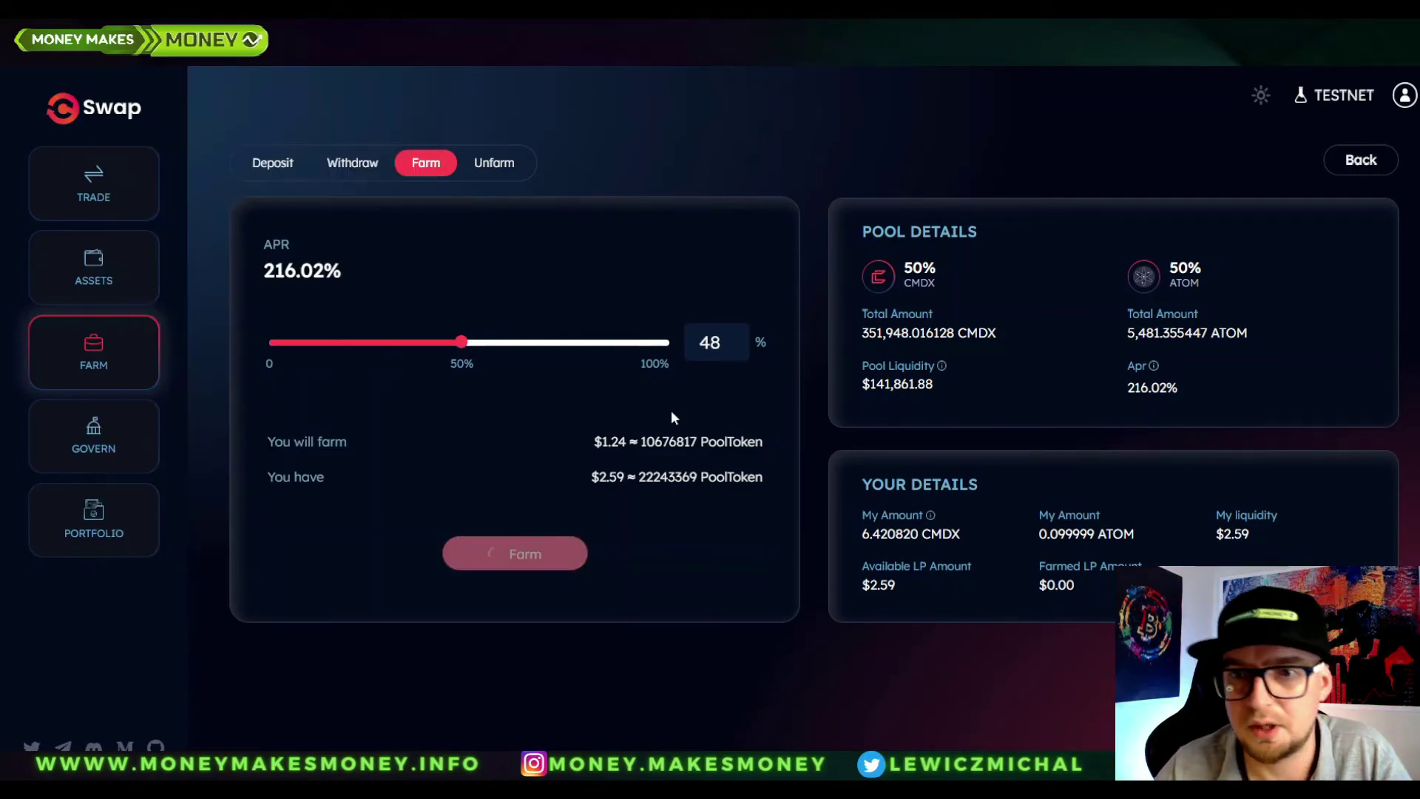